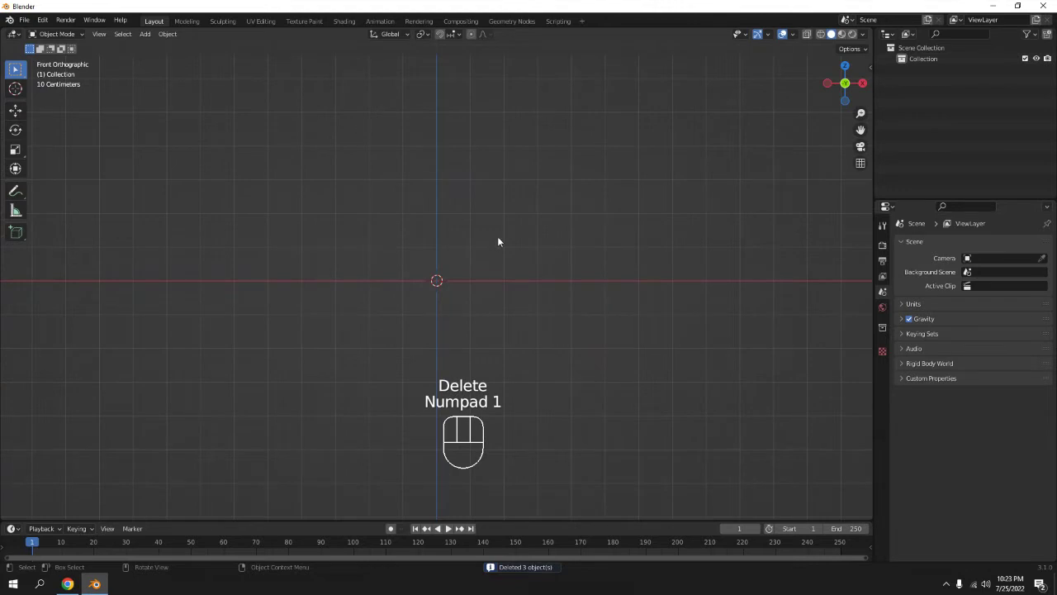
# Add a cylinder mesh at the origin and frame it in front orthographic view
pyautogui.hotkey('shift', 'a')
pyautogui.moveTo(442, 223)
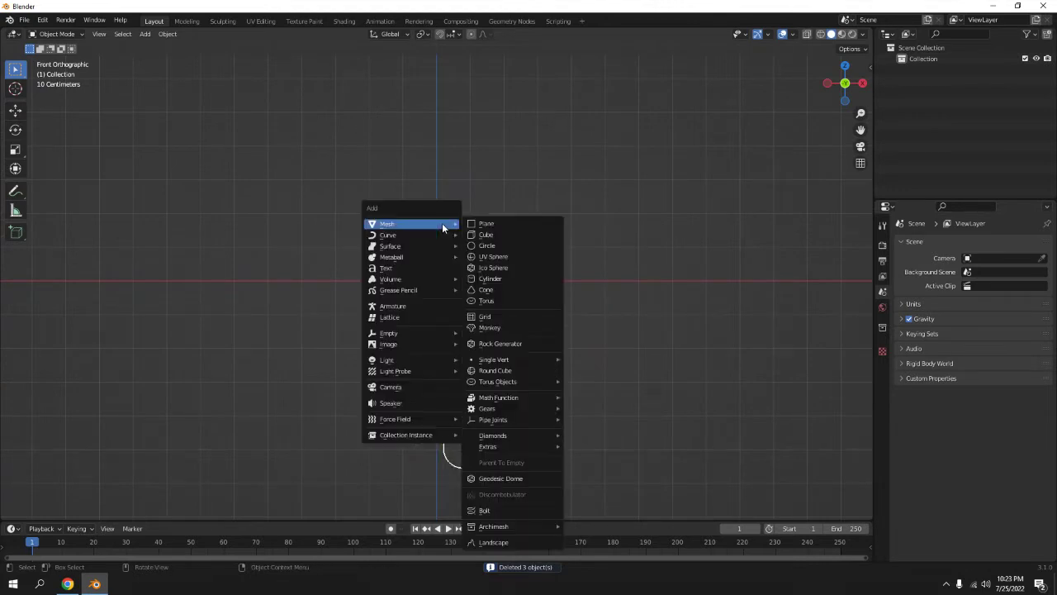
pyautogui.click(514, 278)
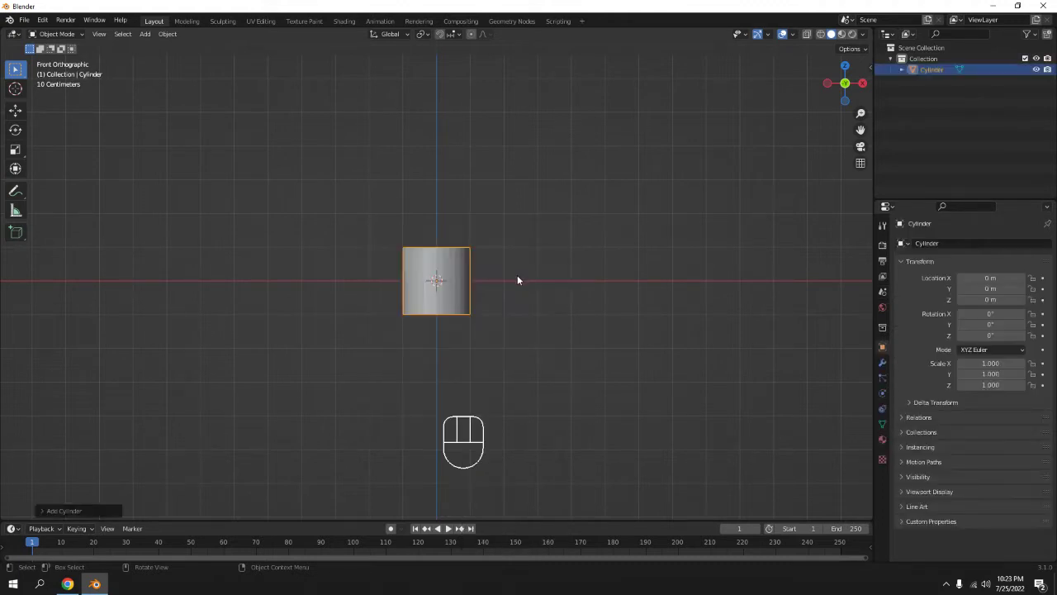
pyautogui.scroll(-1, 562, 225)
pyautogui.moveTo(562, 225); pyautogui.dragTo(542, 261, button='middle')
pyautogui.press('KP_1')
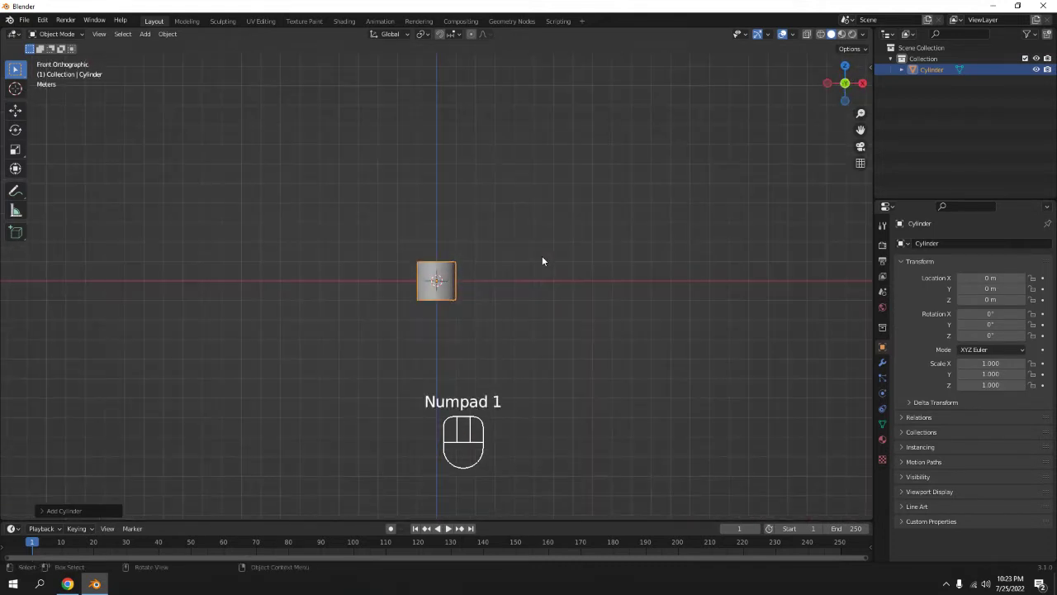
pyautogui.scroll(3, 542, 261)
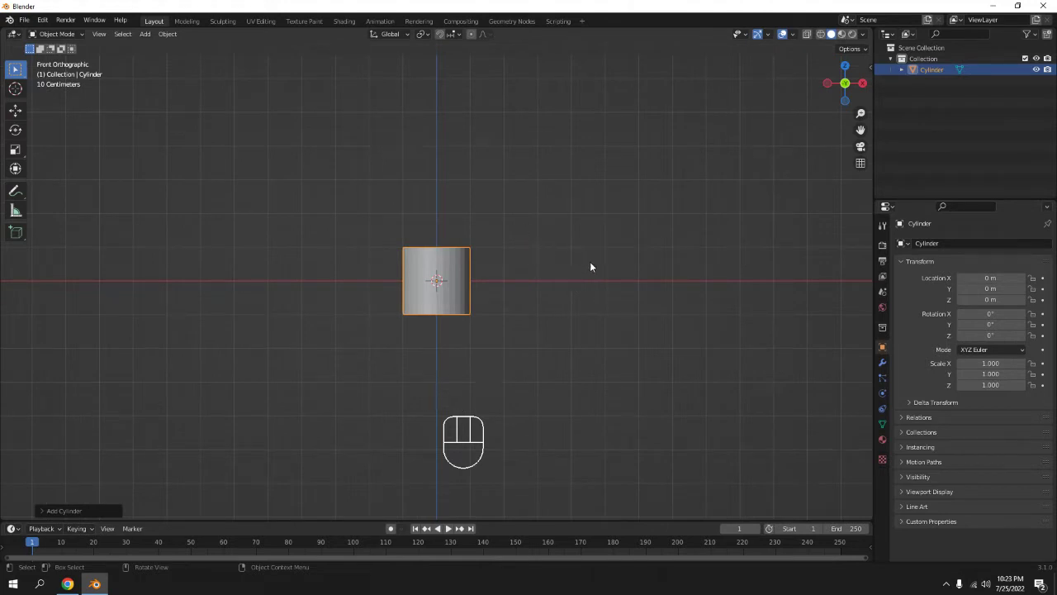
# Try cutting and mirroring the cylinder along the X axis with AutoMirror, check it in Edit Mode, and undo the last change
pyautogui.press('n')
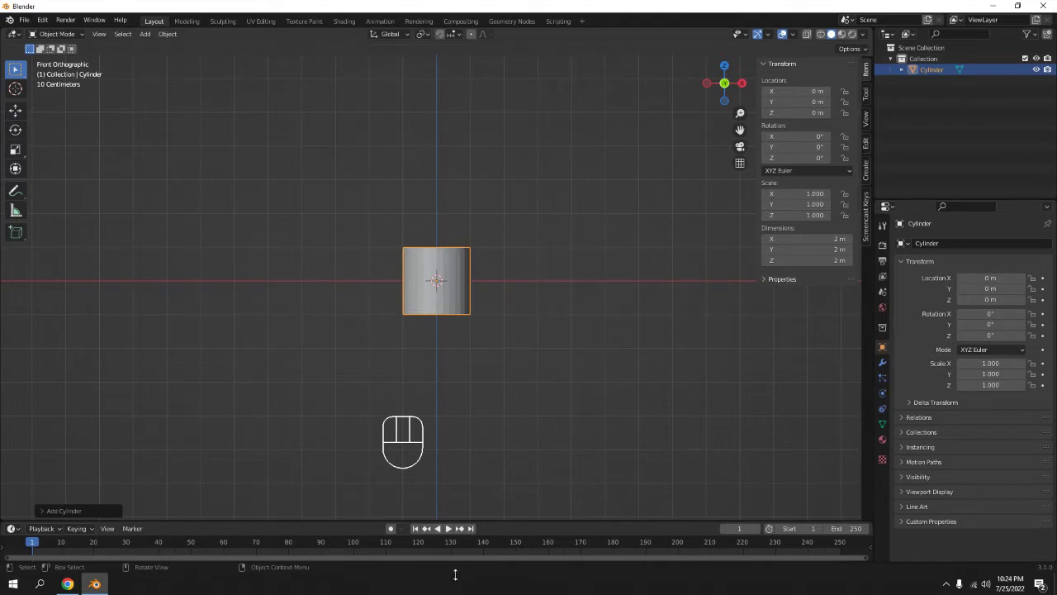
pyautogui.click(866, 144)
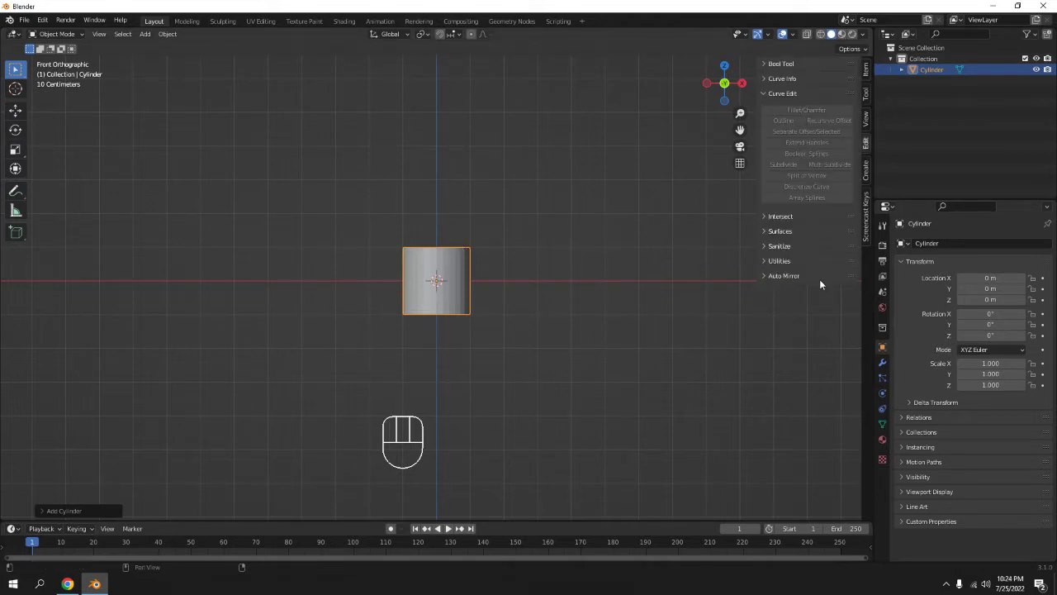
pyautogui.click(785, 276)
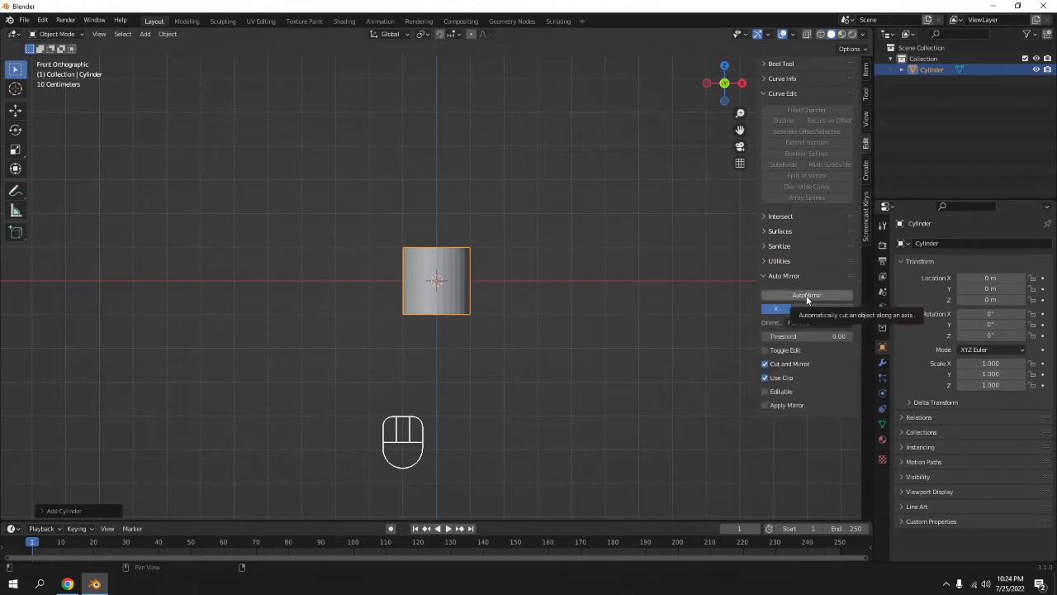
pyautogui.click(807, 296)
pyautogui.press('n')
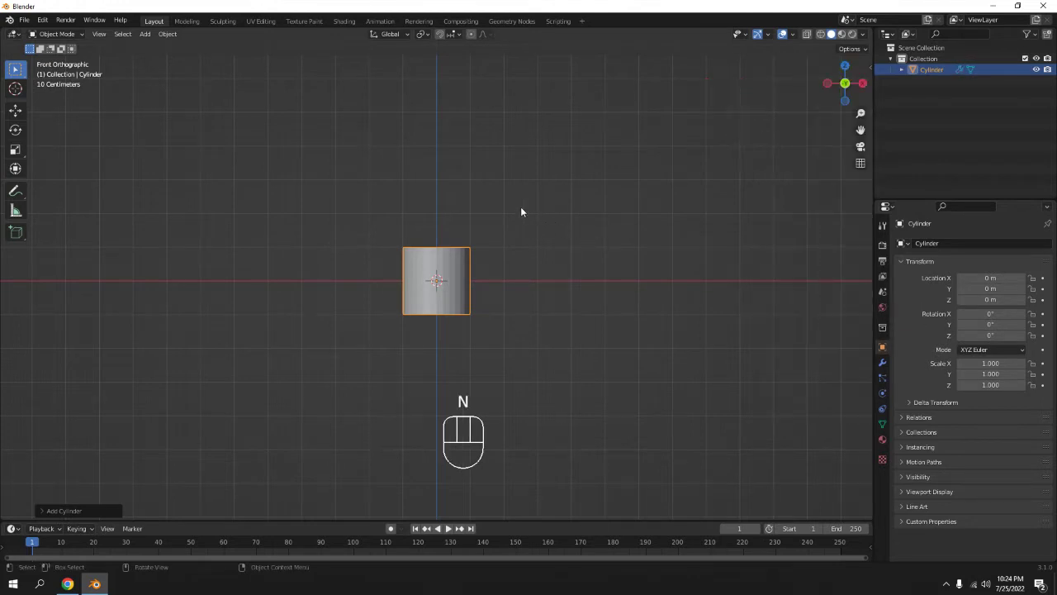
pyautogui.press('Tab')
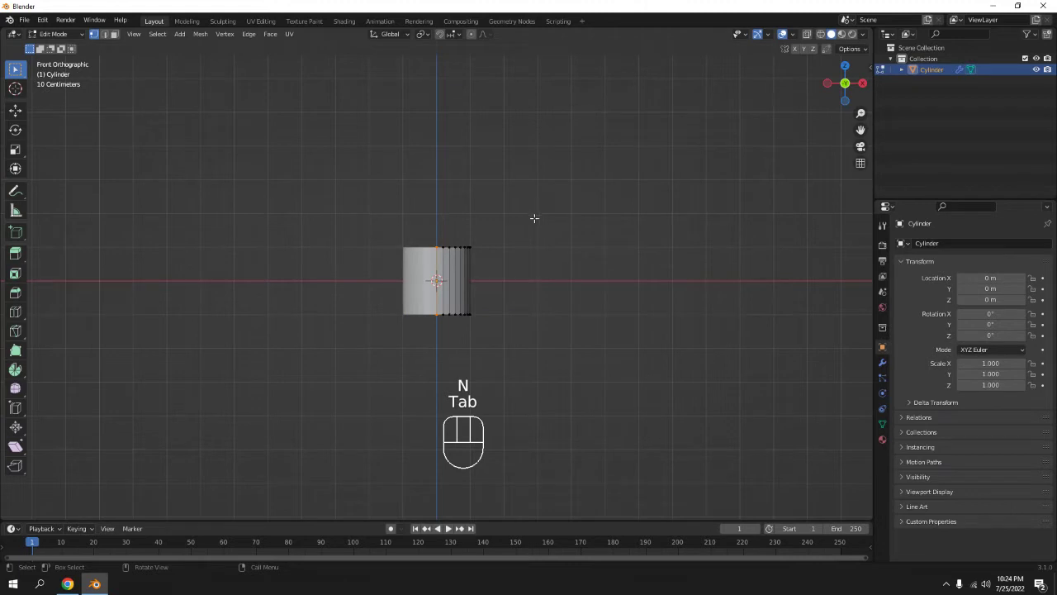
pyautogui.press('Tab')
pyautogui.hotkey('ctrl', 'z')
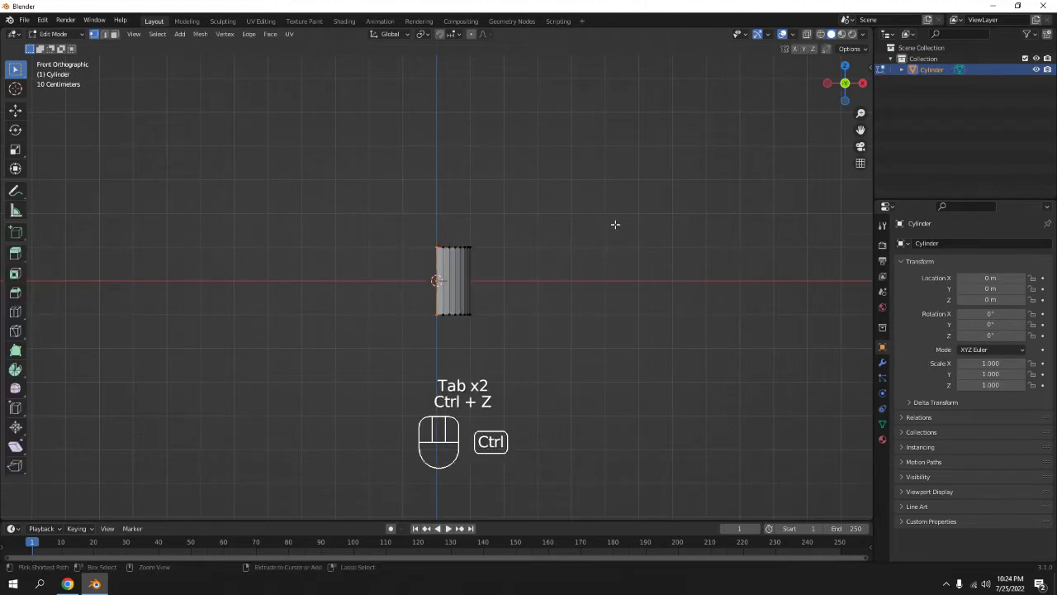
# Start a new file without saving the current one and delete all the default objects
pyautogui.hotkey('ctrl', 'n')
pyautogui.click(614, 224)
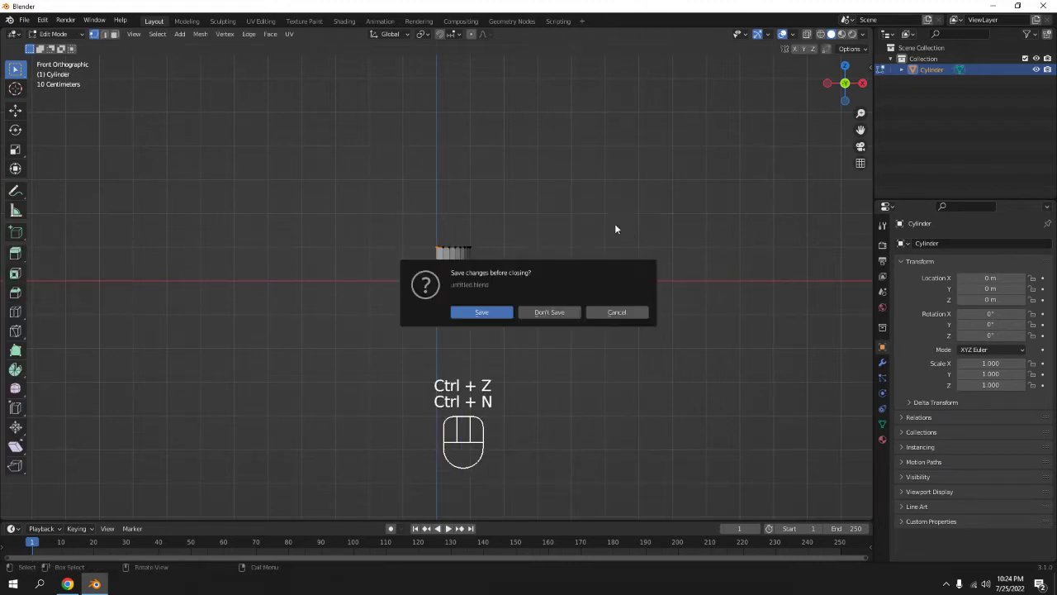
pyautogui.click(551, 315)
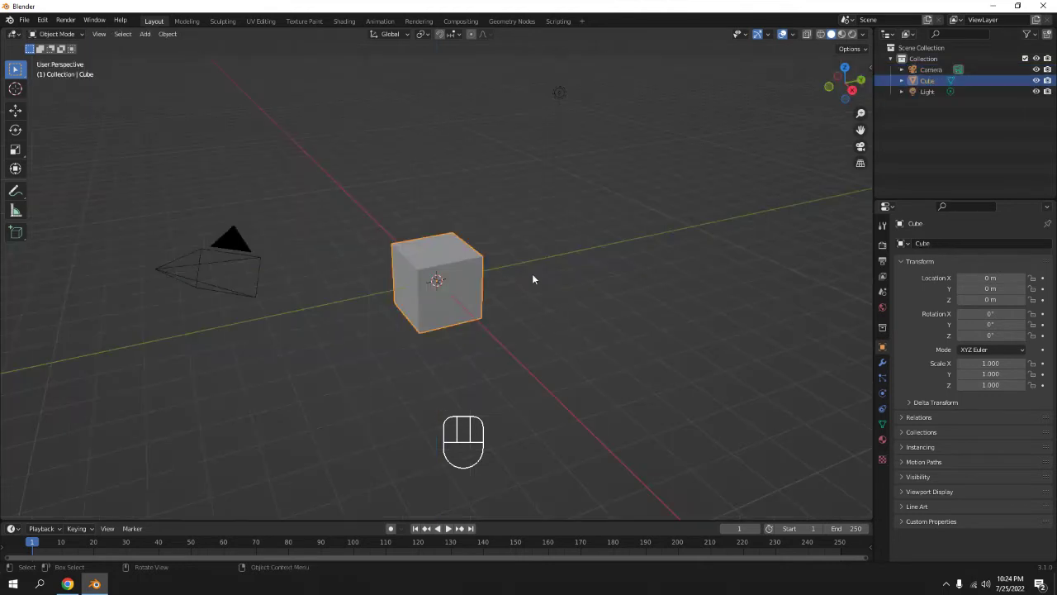
pyautogui.press('a')
pyautogui.press('Delete')
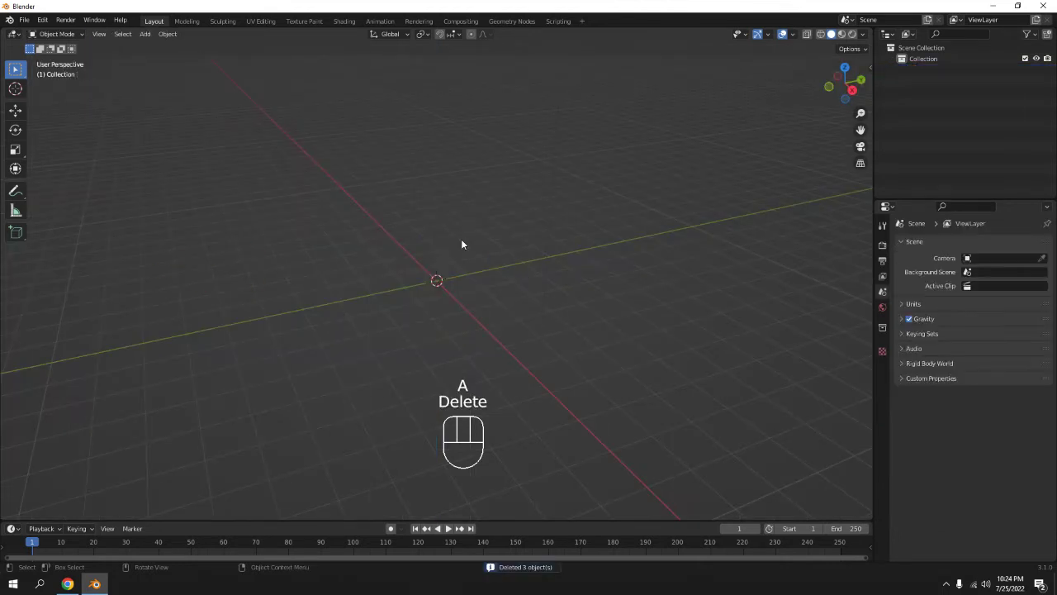
# Switch to front orthographic view and add a new cylinder mesh at the origin
pyautogui.press('KP_1')
pyautogui.hotkey('shift', 'a')
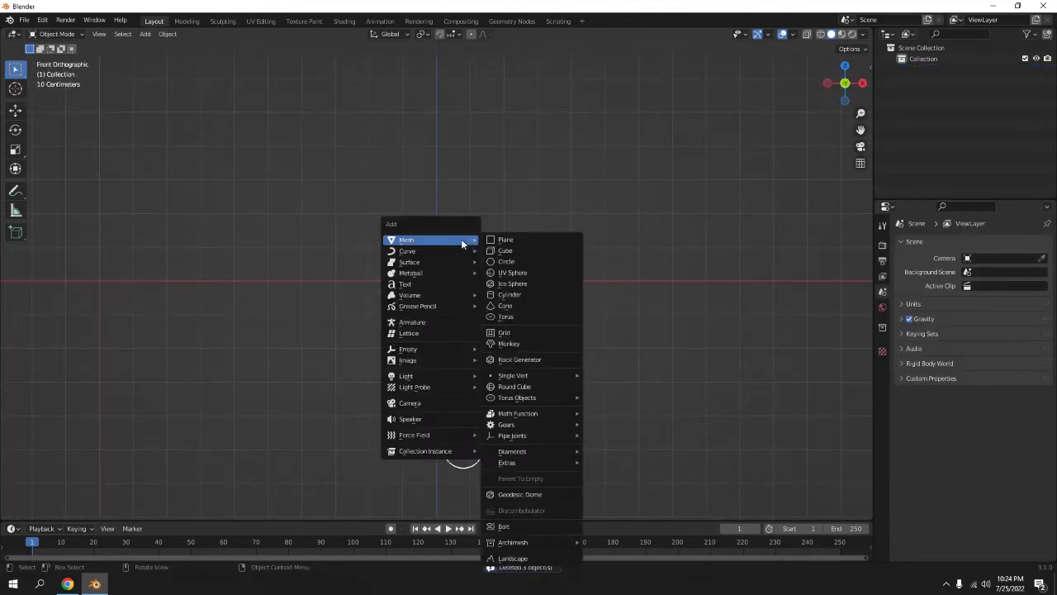
pyautogui.click(526, 293)
# Apply AutoMirror to the cylinder along the Z axis with positive orientation and Cut and Mirror enabled
pyautogui.press('n')
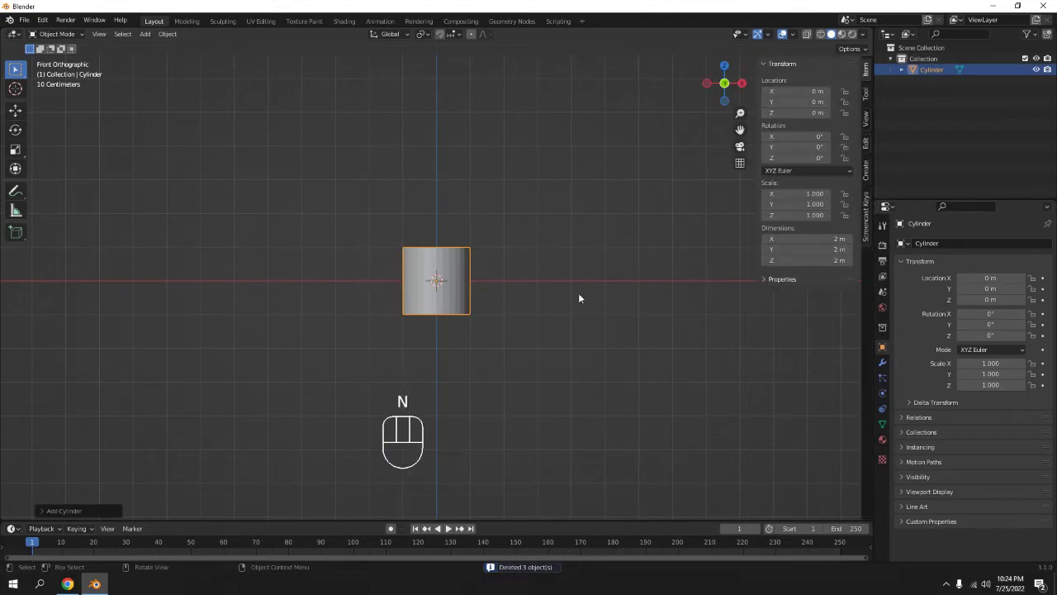
pyautogui.click(866, 143)
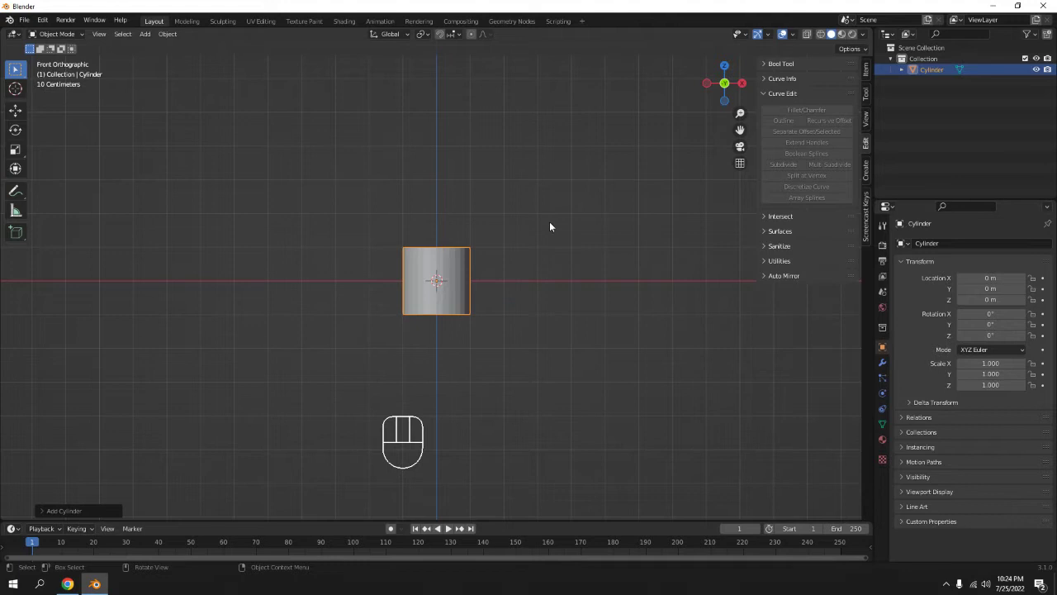
pyautogui.click(780, 276)
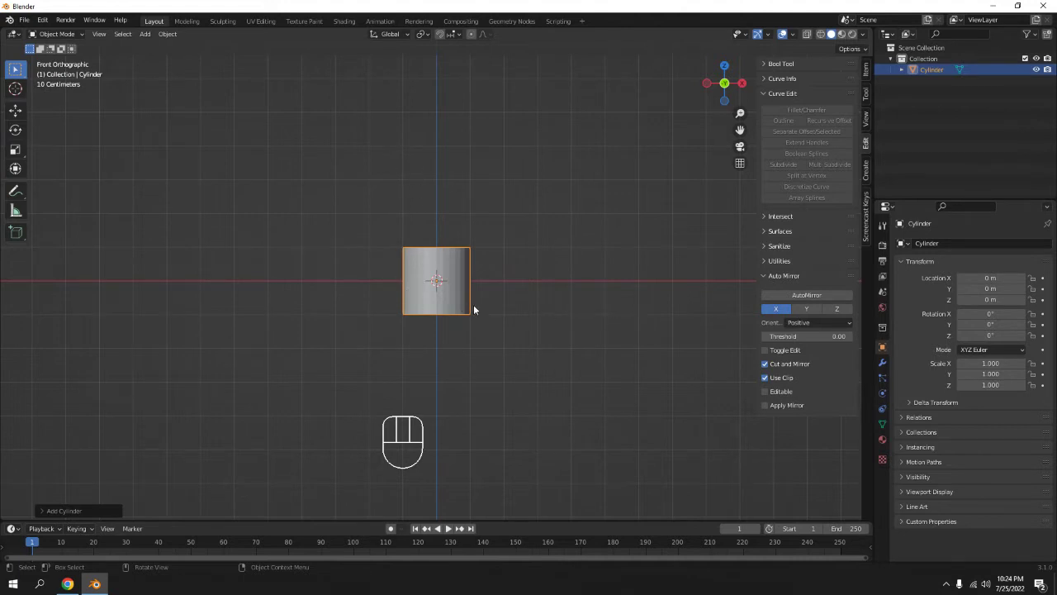
pyautogui.click(833, 310)
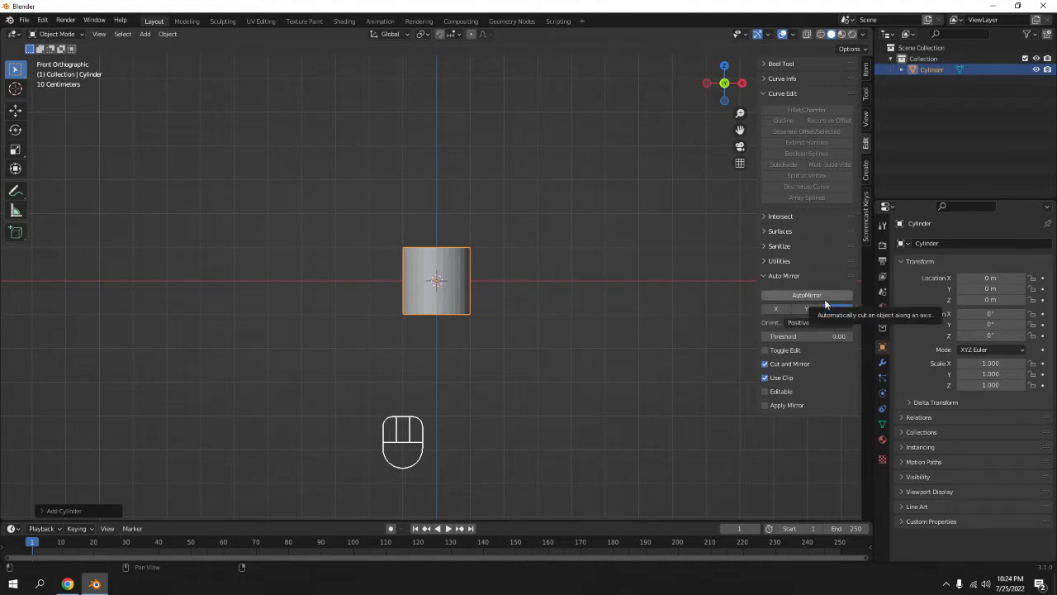
pyautogui.press('n')
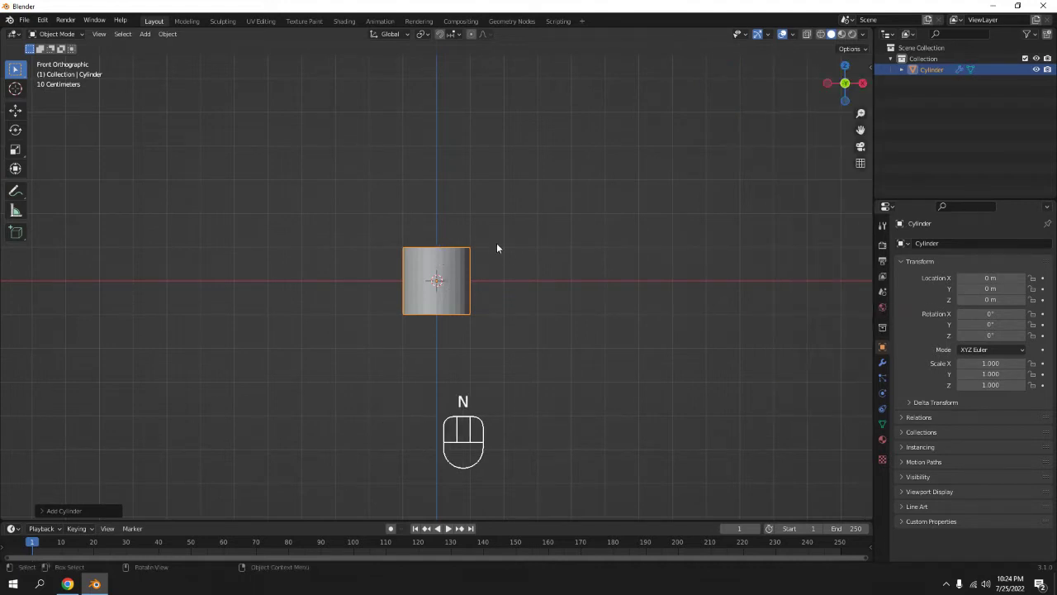
# Select the cylinder's top face in Edit Mode, turn on snapping, and move the face up about 4 m along Z
pyautogui.press('Tab')
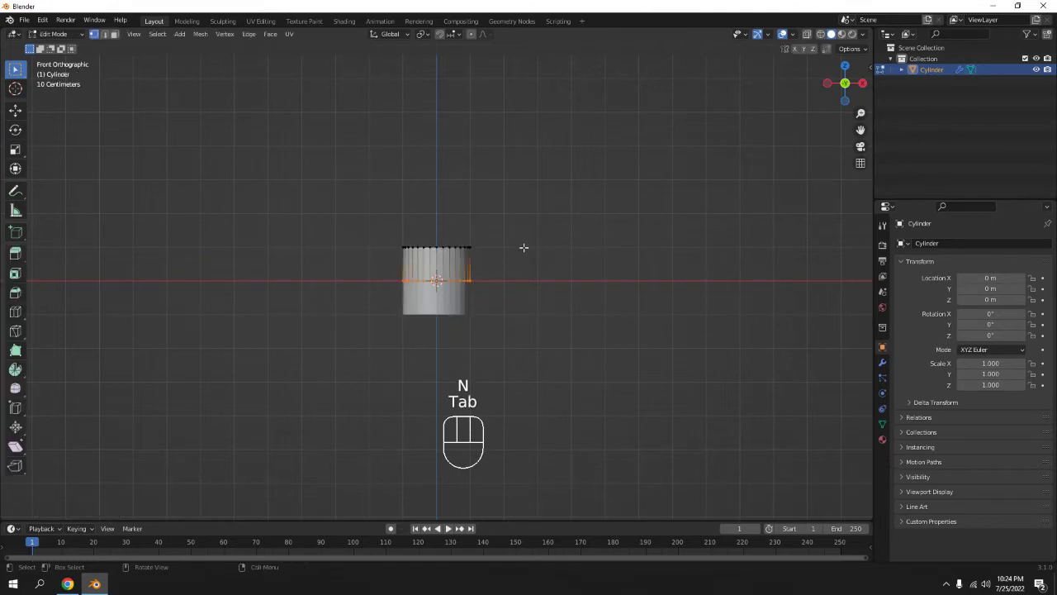
pyautogui.moveTo(508, 300); pyautogui.dragTo(528, 342, button='middle')
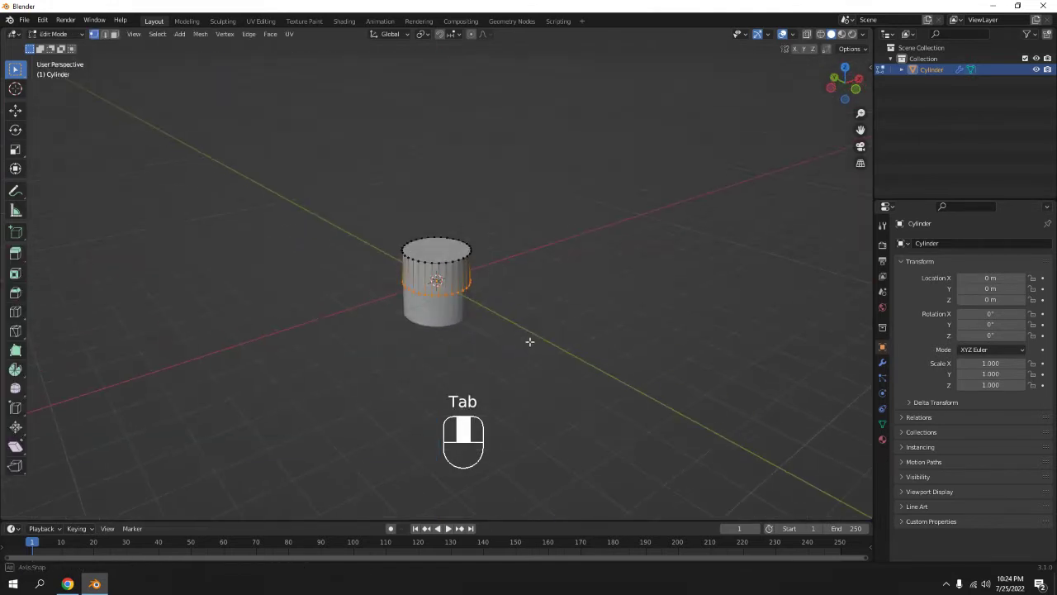
pyautogui.press('Tab')
pyautogui.press('3')
pyautogui.press('Tab')
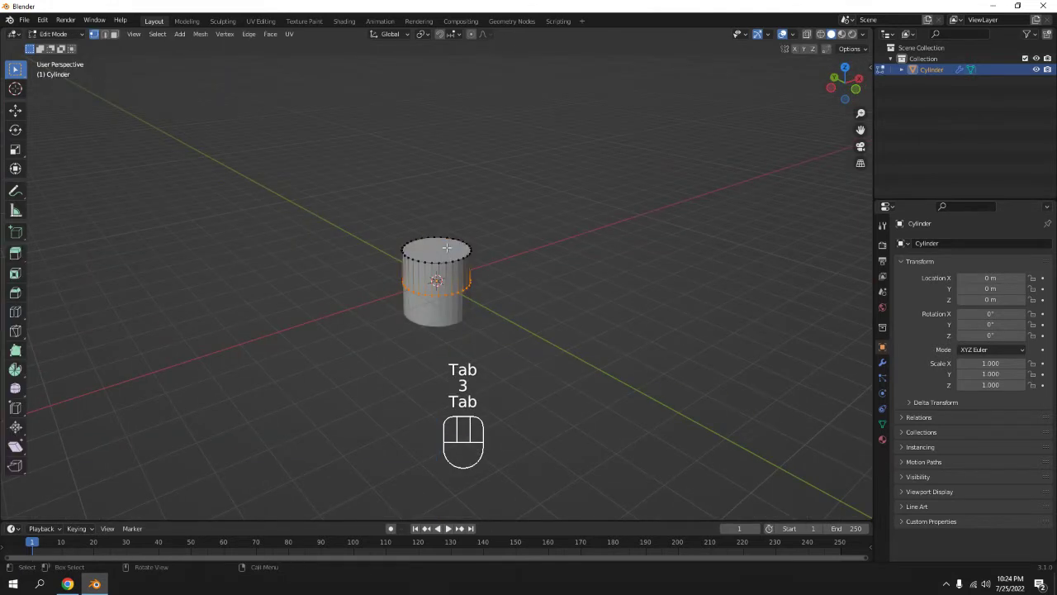
pyautogui.press('3')
pyautogui.click(447, 247)
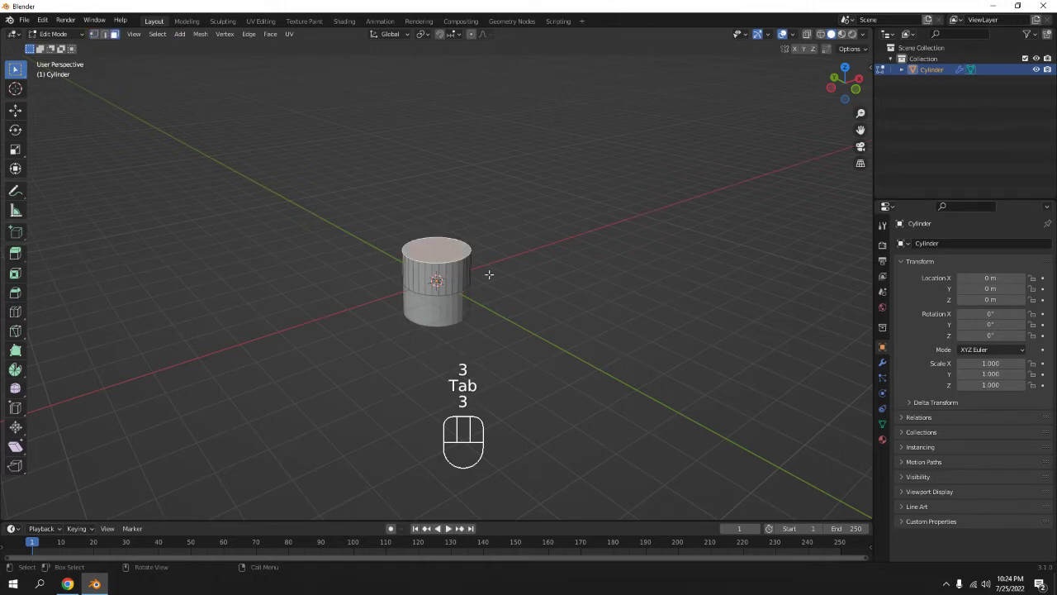
pyautogui.press('KP_1')
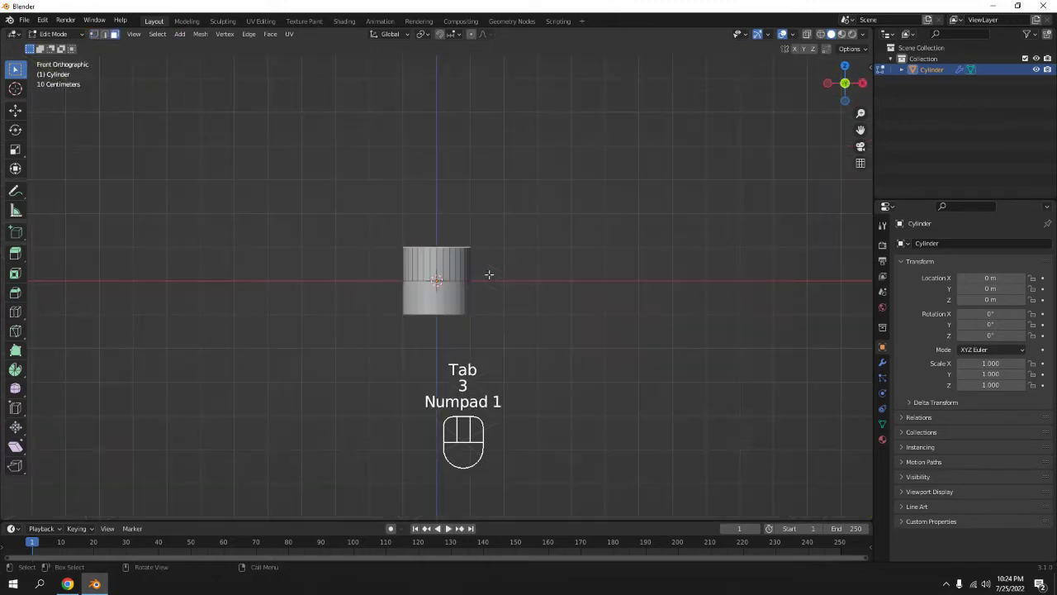
pyautogui.click(442, 35)
pyautogui.press('g')
pyautogui.press('z')
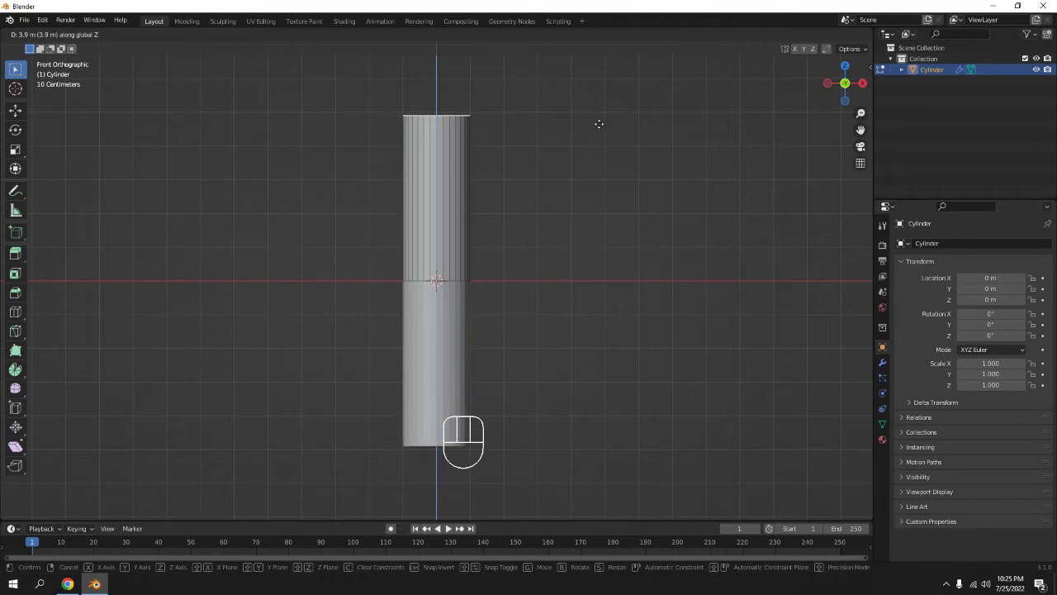
pyautogui.click(599, 124)
pyautogui.moveTo(564, 205); pyautogui.dragTo(550, 348, button='middle')
pyautogui.press('KP_1')
# Turn off snapping and inset the cylinder's top face by about 0.08 m to form a thin rim
pyautogui.scroll(3, 618, 214)
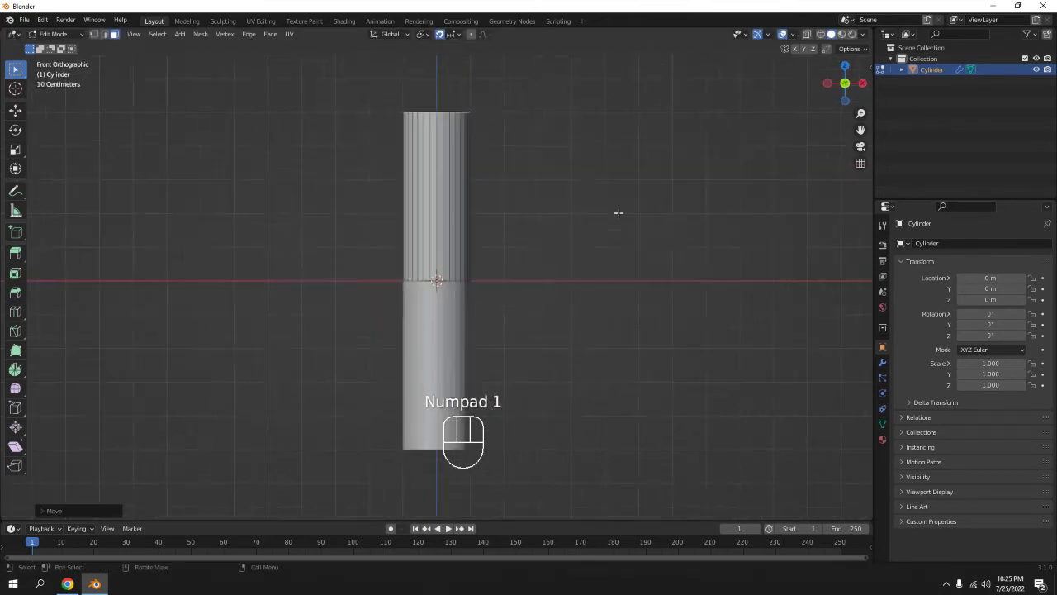
pyautogui.keyDown('shift'); pyautogui.moveTo(618, 215); pyautogui.dragTo(564, 289, button='middle'); pyautogui.keyUp('shift')
pyautogui.scroll(3, 564, 289)
pyautogui.keyDown('shift'); pyautogui.moveTo(578, 239); pyautogui.dragTo(626, 297, button='middle'); pyautogui.keyUp('shift')
pyautogui.scroll(3, 587, 311)
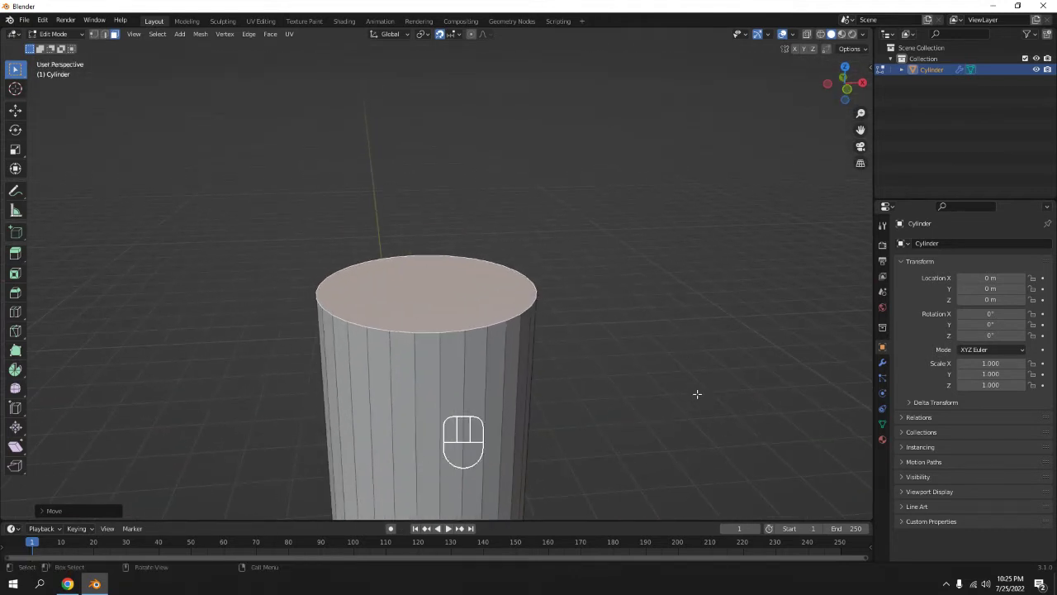
pyautogui.click(441, 34)
pyautogui.press('i')
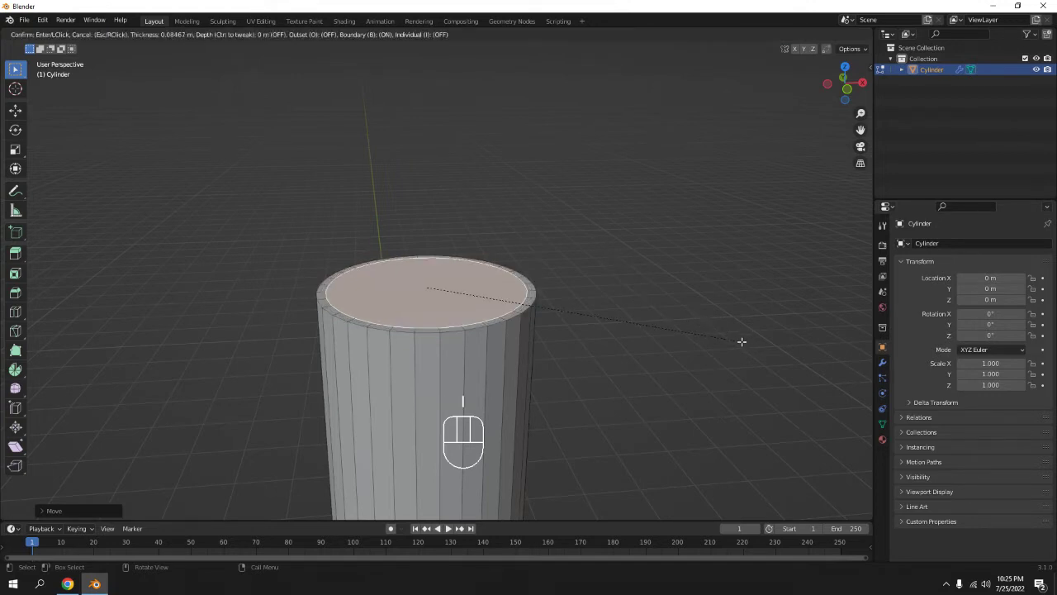
pyautogui.click(741, 342)
# Extrude the inset top face about 0.07 m down into the cylinder to form a shallow recess
pyautogui.scroll(3, 694, 306)
pyautogui.keyDown('shift'); pyautogui.moveTo(687, 300); pyautogui.dragTo(694, 268, button='middle'); pyautogui.keyUp('shift')
pyautogui.press('e')
pyautogui.press('z')
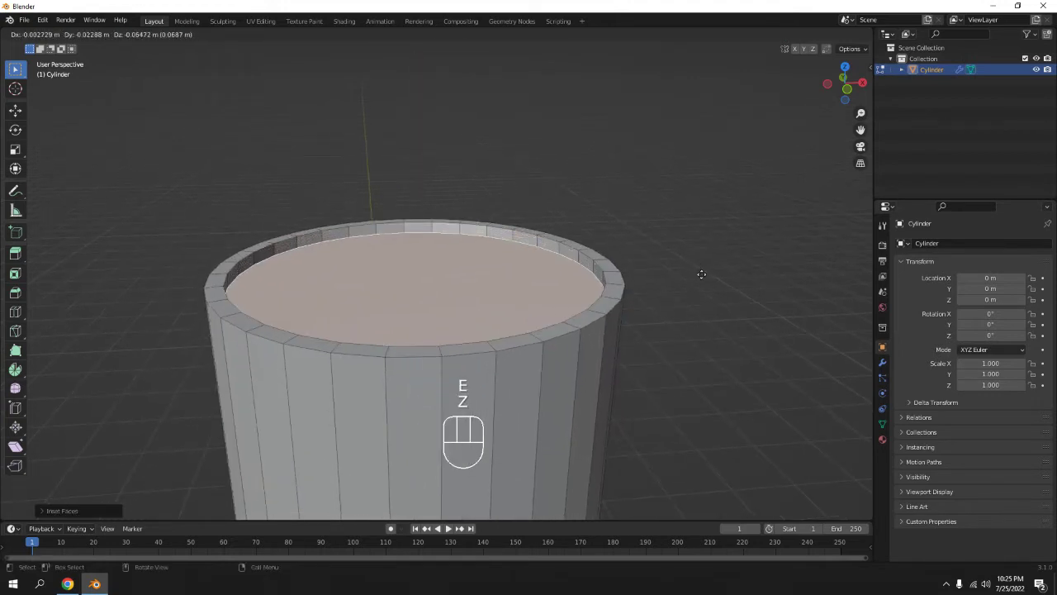
pyautogui.click(701, 274)
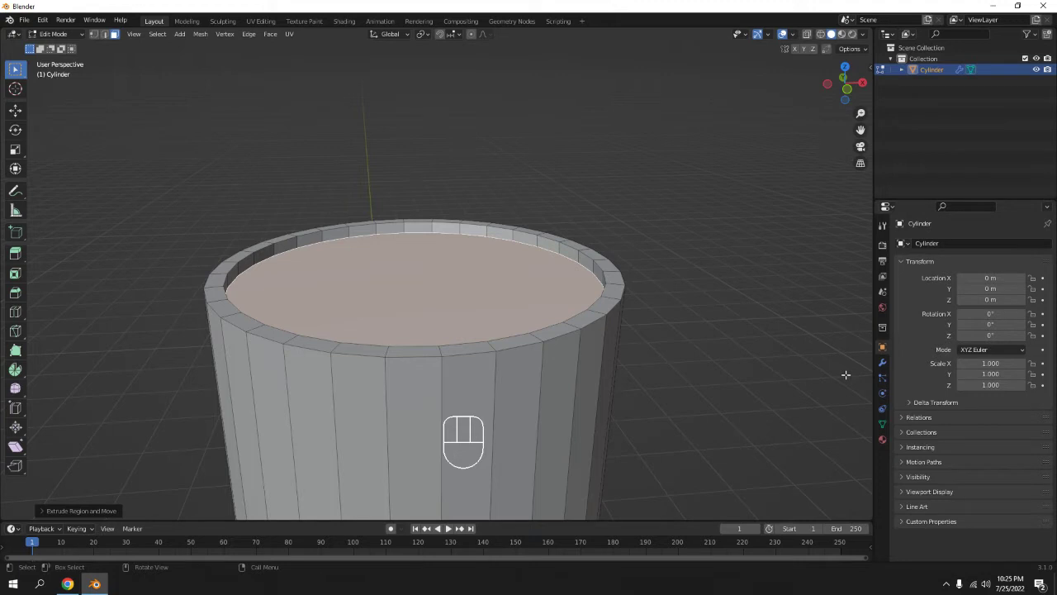
# Inset the recessed face by about 0.77 m, leaving a small circular face at its centre
pyautogui.press('i')
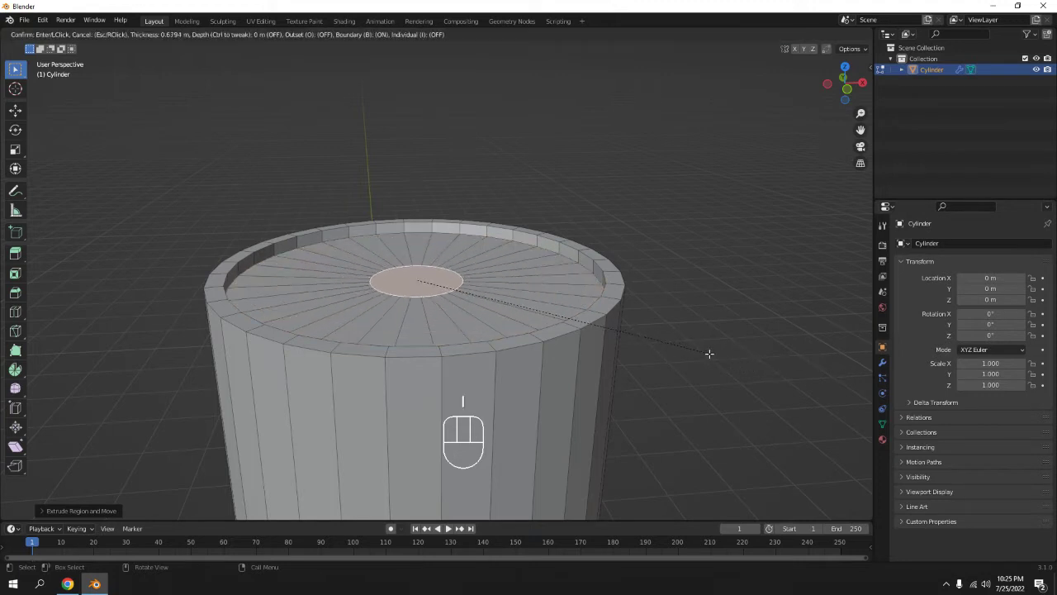
pyautogui.press('b')
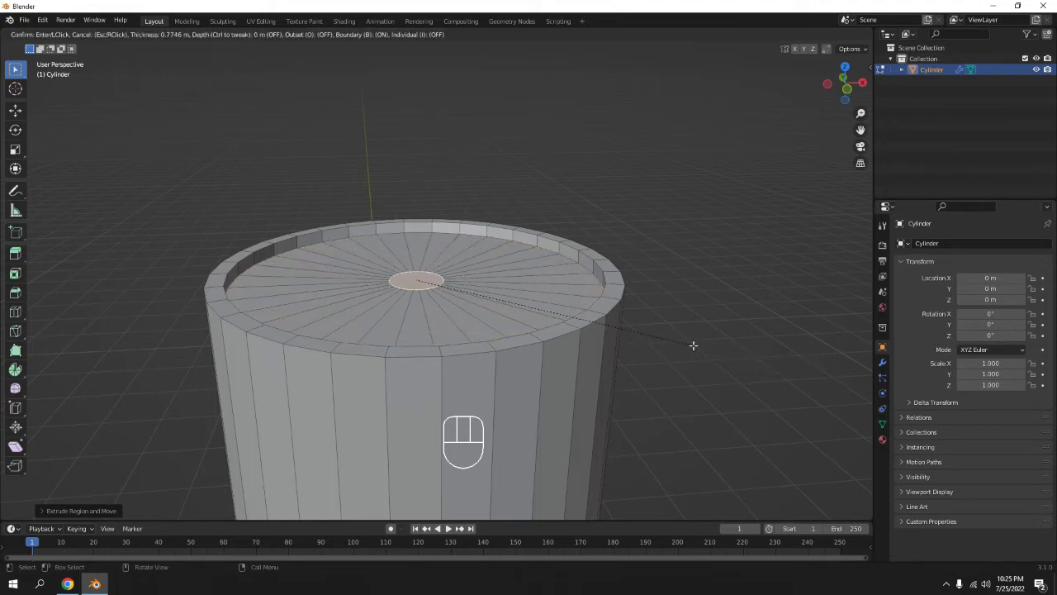
pyautogui.click(693, 346)
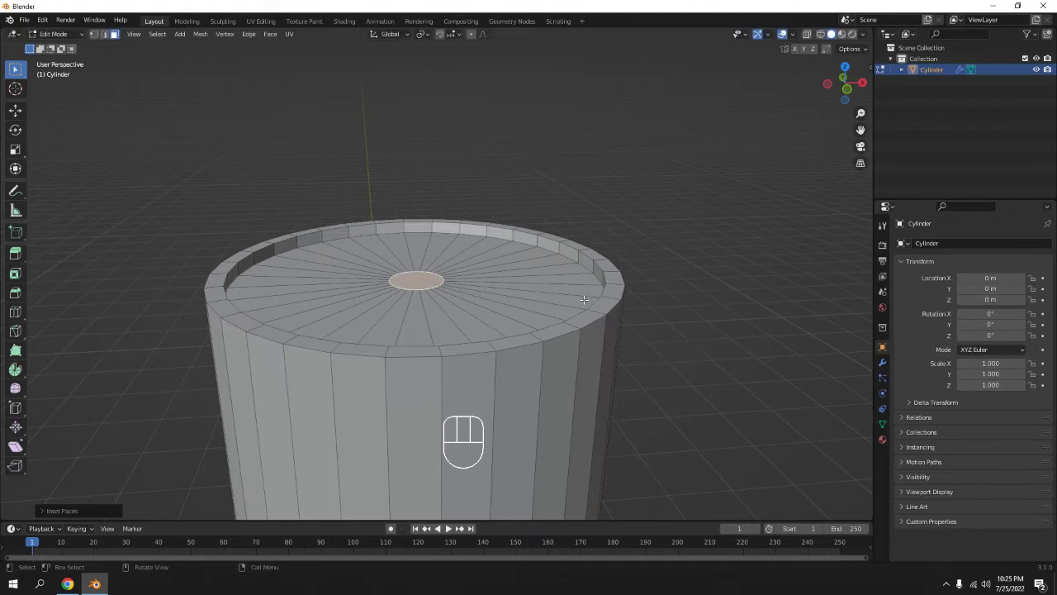
# Extrude the small central face about 0.1 m up along Z to form a nub
pyautogui.press('e')
pyautogui.press('z')
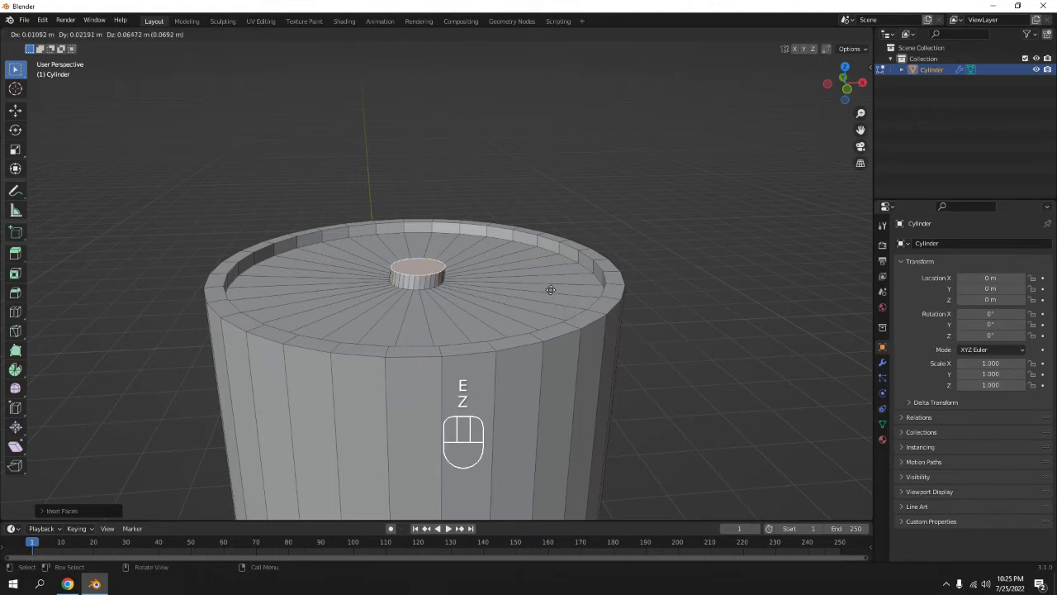
pyautogui.press('z')
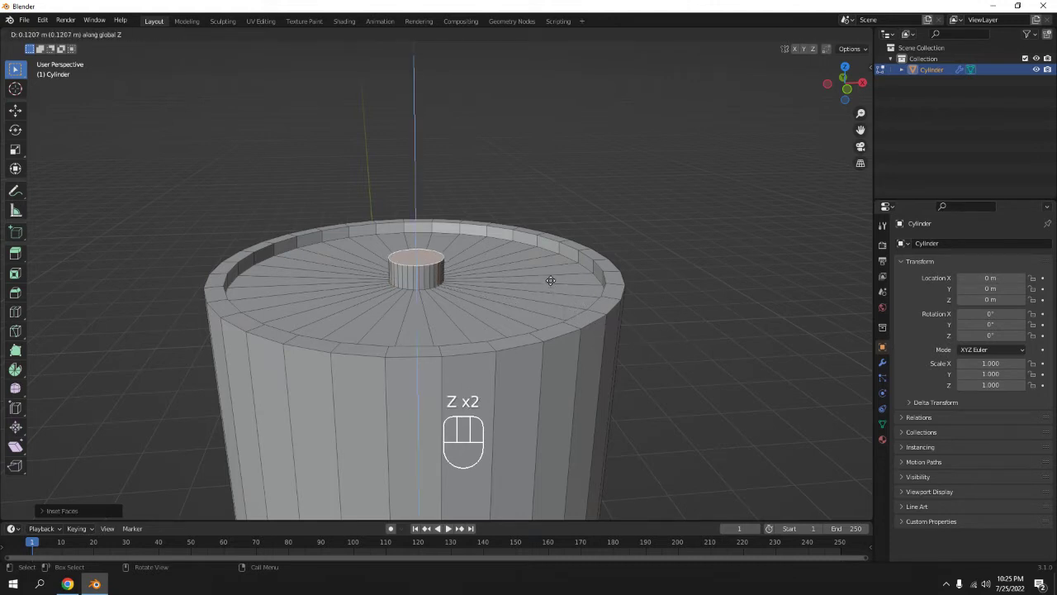
pyautogui.click(552, 282)
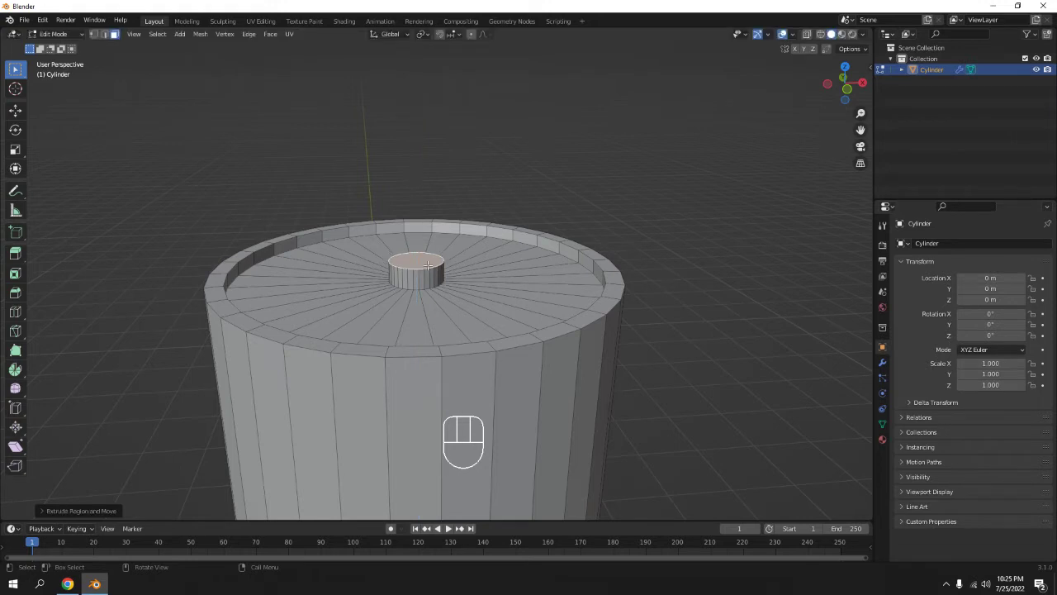
pyautogui.scroll(1, 511, 274)
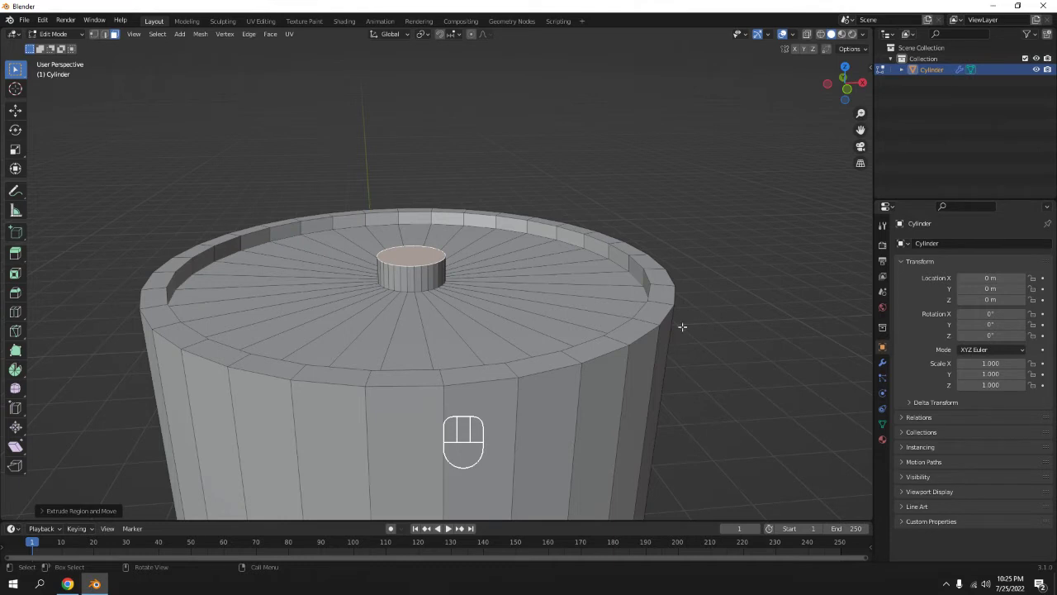
# Review the nub in Object Mode, return to Edit Mode, and undo the nub extrusion and the recessed face's central inset
pyautogui.press('Tab')
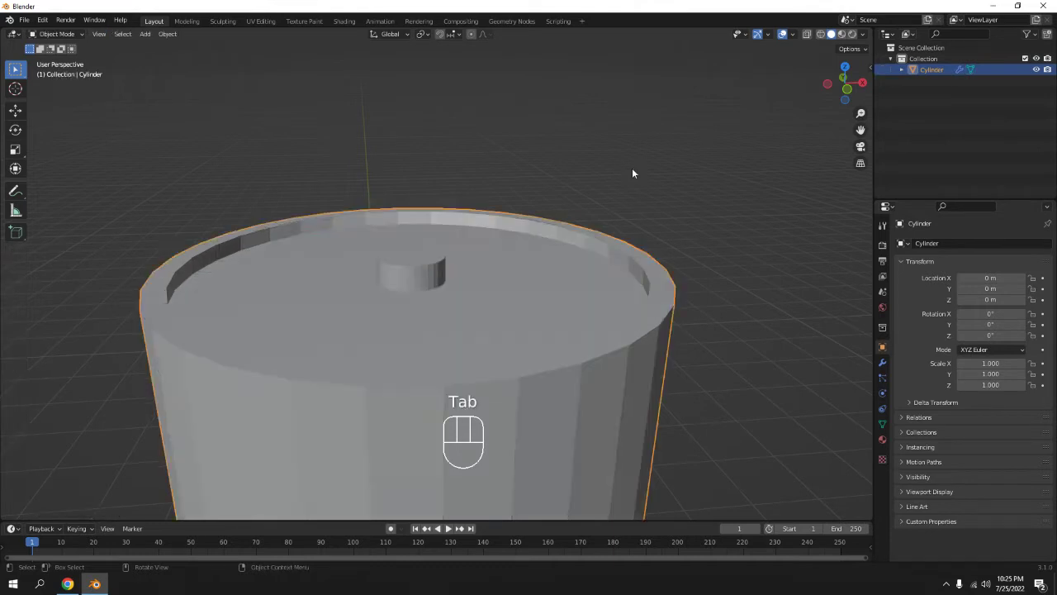
pyautogui.click(632, 168)
pyautogui.scroll(-10, 634, 190)
pyautogui.moveTo(479, 324); pyautogui.dragTo(485, 340, button='middle')
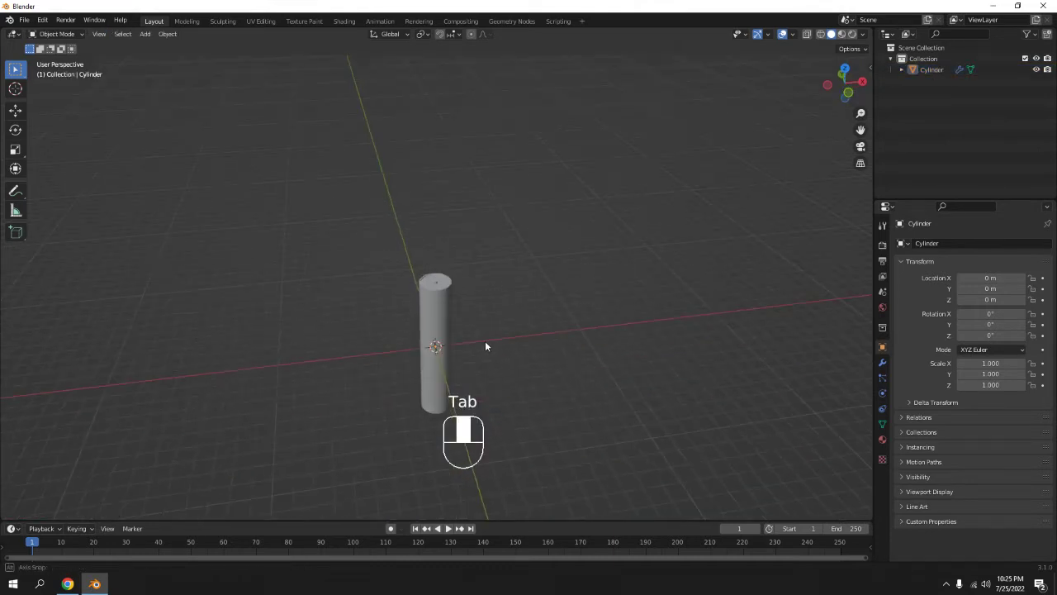
pyautogui.scroll(10, 489, 326)
pyautogui.keyDown('shift'); pyautogui.moveTo(506, 247); pyautogui.dragTo(491, 260, button='middle'); pyautogui.keyUp('shift')
pyautogui.press('Tab')
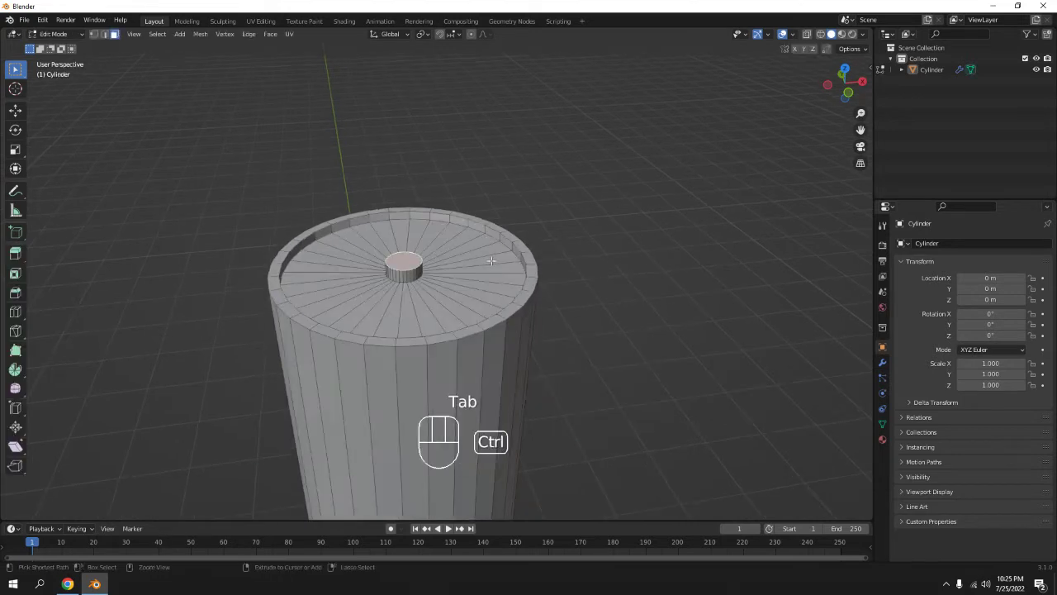
pyautogui.hotkey('ctrl', 'z')
pyautogui.hotkey('ctrl', 'z')
pyautogui.hotkey('ctrl', 'z')
pyautogui.hotkey('ctrl', 'z')
pyautogui.hotkey('ctrl', 'z')
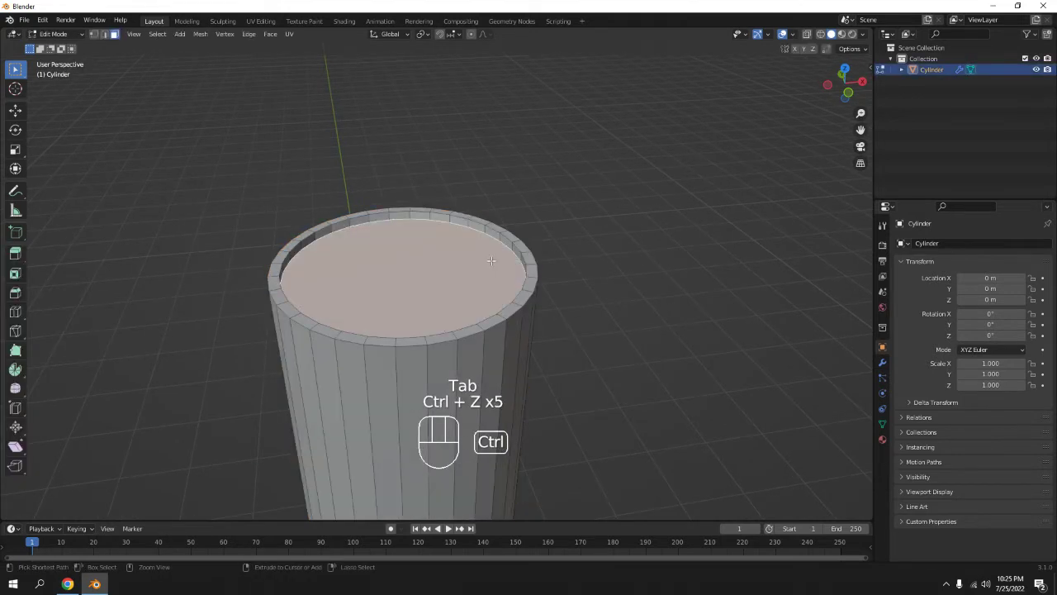
# Examine both ends of the mirrored cylinder and its recessed top in Object Mode, and return to Edit Mode
pyautogui.scroll(-5, 594, 232)
pyautogui.keyDown('shift'); pyautogui.moveTo(595, 231); pyautogui.dragTo(598, 260, button='middle'); pyautogui.keyUp('shift')
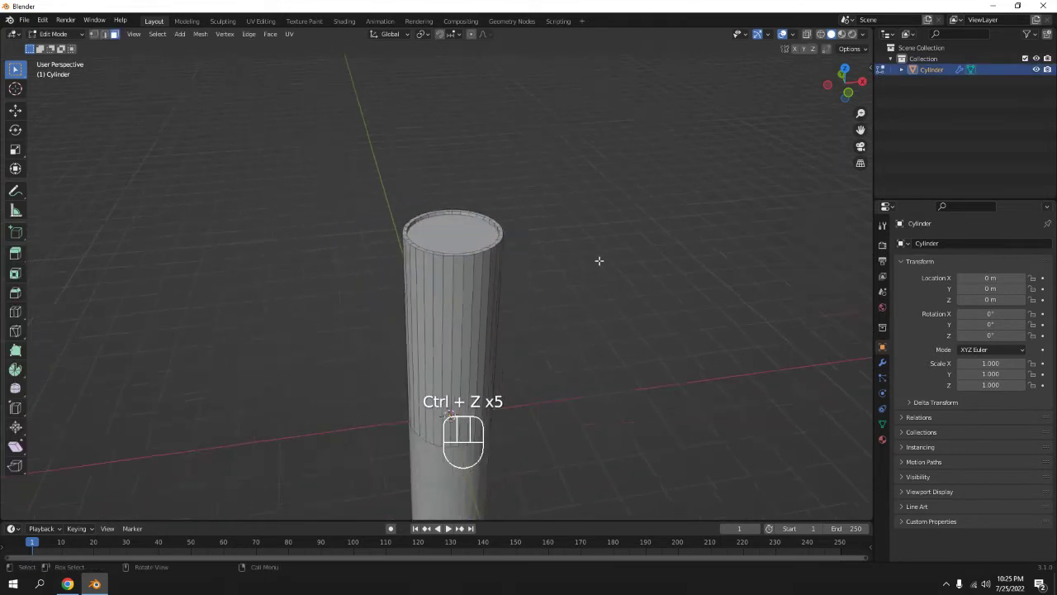
pyautogui.scroll(-3, 599, 260)
pyautogui.moveTo(559, 369); pyautogui.dragTo(483, 278, button='middle')
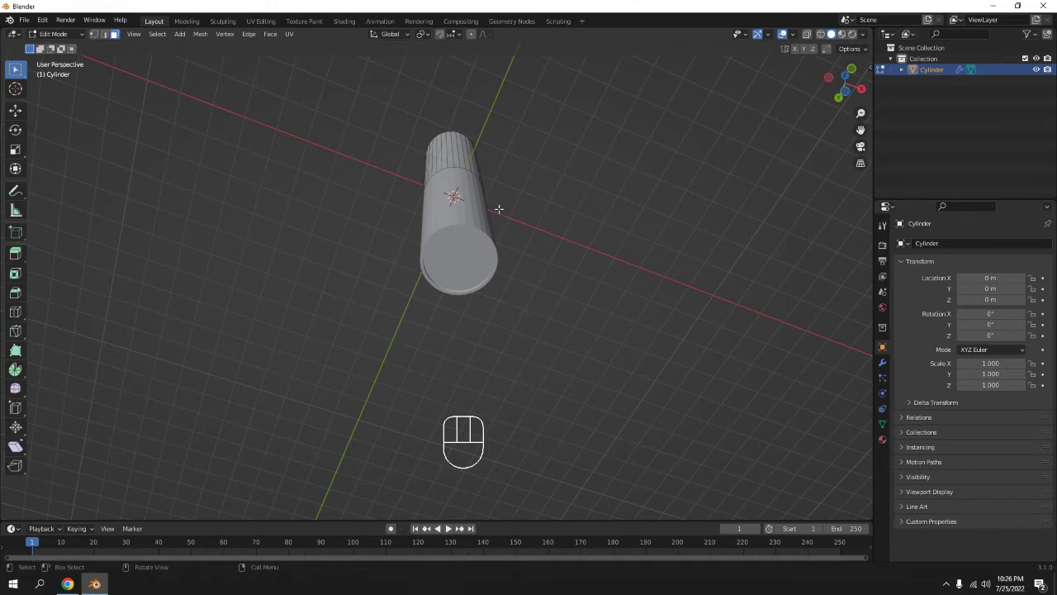
pyautogui.scroll(-3, 537, 148)
pyautogui.moveTo(538, 148); pyautogui.dragTo(522, 259, button='middle')
pyautogui.scroll(5, 517, 251)
pyautogui.press('Tab')
pyautogui.scroll(6, 522, 248)
pyautogui.scroll(-2, 522, 252)
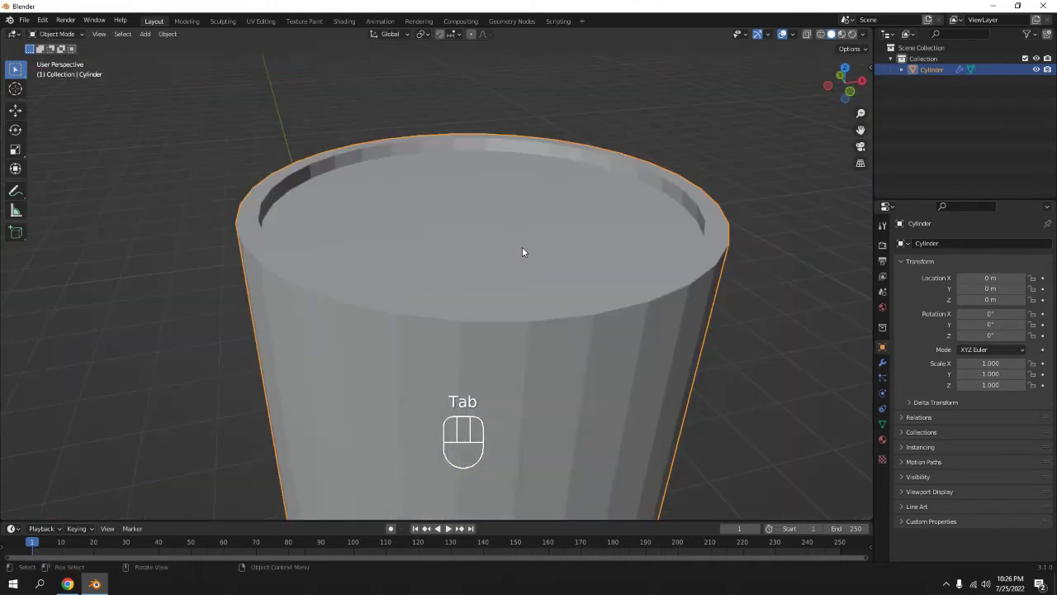
pyautogui.scroll(-7, 741, 295)
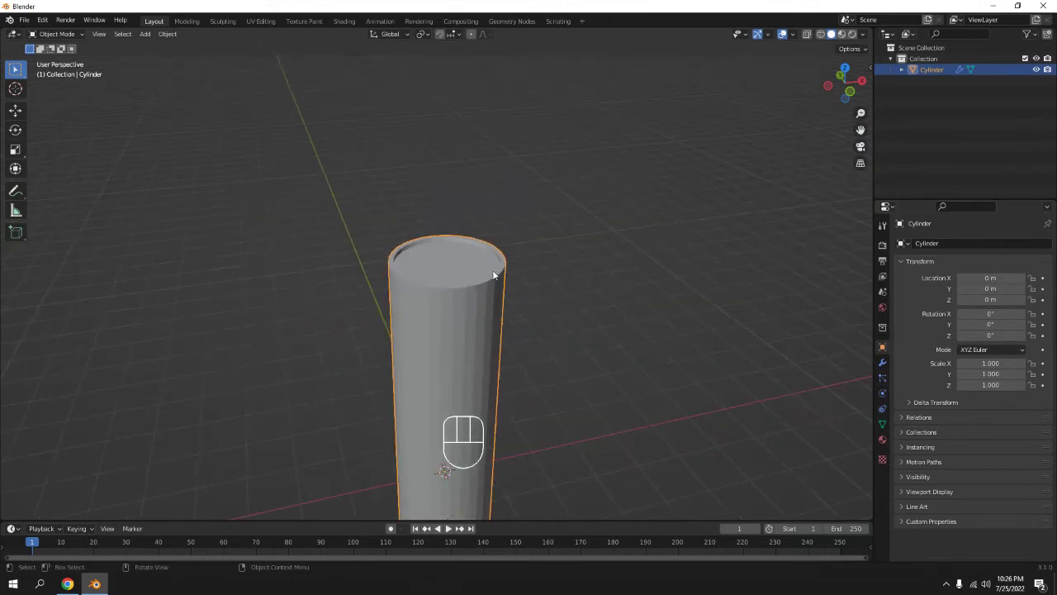
pyautogui.press('Tab')
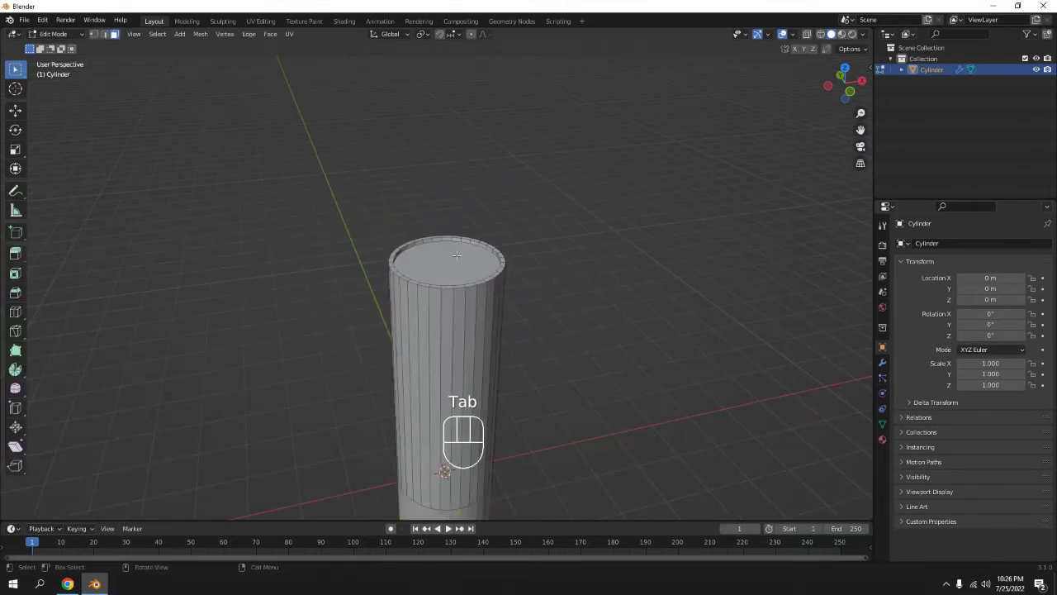
pyautogui.press('KP_1')
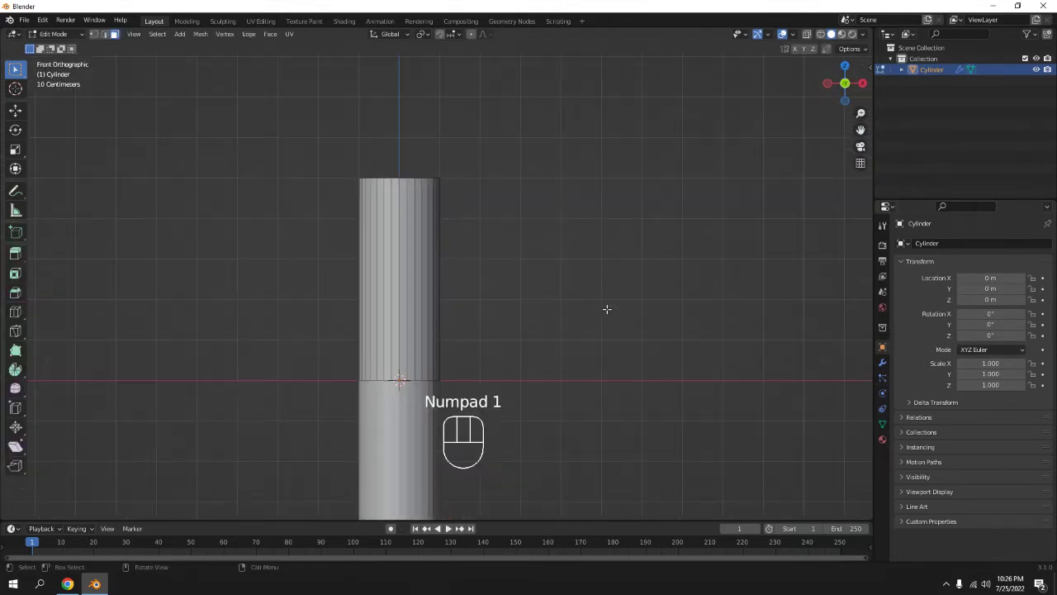
pyautogui.hotkey('shift', 'a')
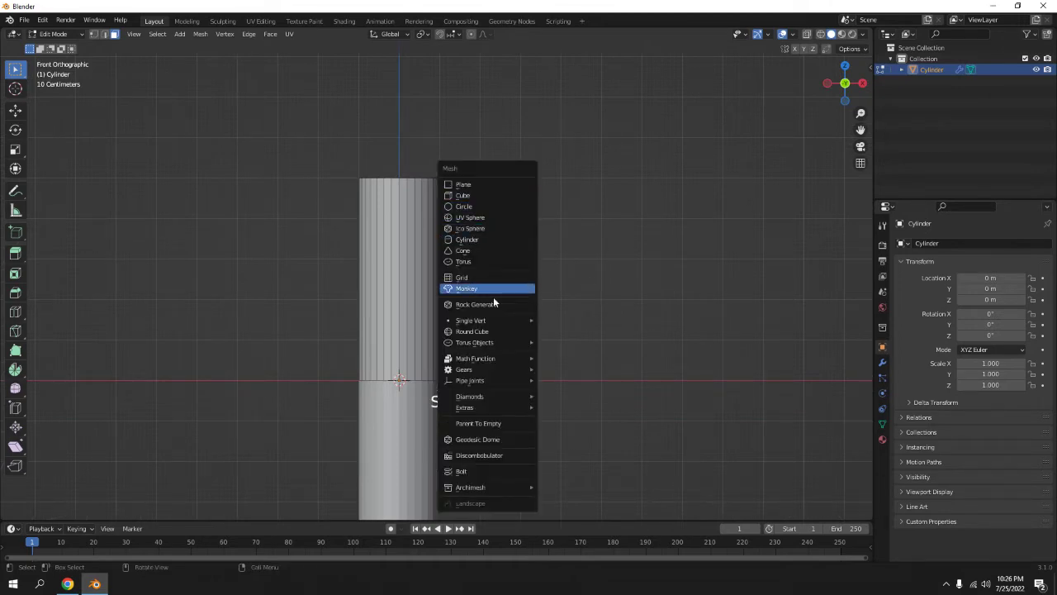
pyautogui.moveTo(429, 101); pyautogui.dragTo(431, 232, button='middle')
# Select the recessed face on the cylinder's top and duplicate it in place
pyautogui.click(401, 338)
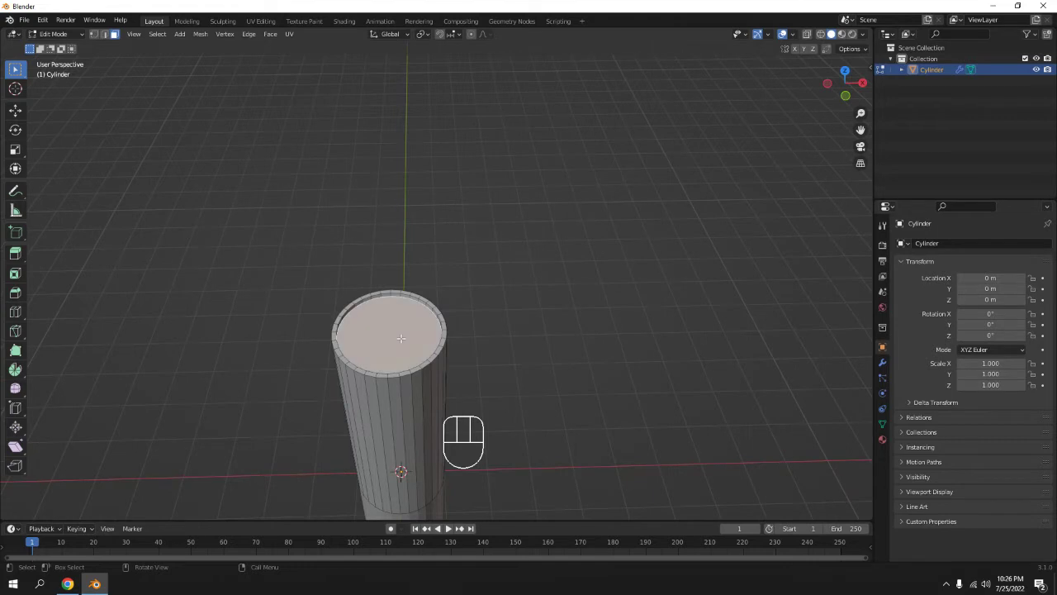
pyautogui.moveTo(484, 364); pyautogui.dragTo(519, 325, button='middle')
pyautogui.scroll(2, 518, 325)
pyautogui.keyDown('shift'); pyautogui.moveTo(561, 271); pyautogui.dragTo(551, 346, button='middle'); pyautogui.keyUp('shift')
pyautogui.scroll(1, 550, 346)
pyautogui.hotkey('shift', 'd')
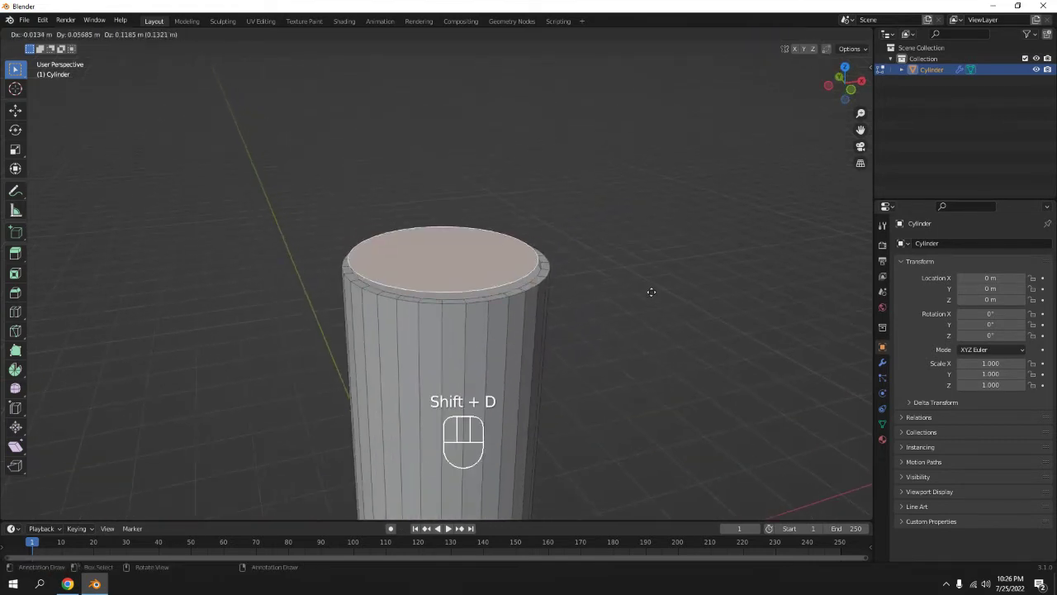
pyautogui.rightClick(652, 280)
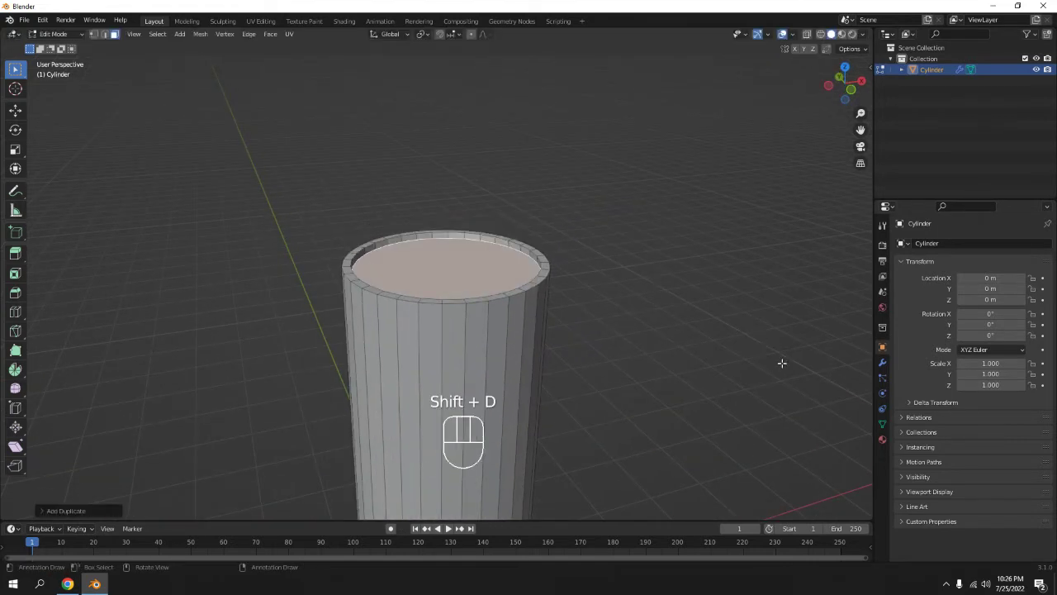
# Scale the duplicated face down to roughly a fifth of its size, as a small circle at the recess's centre
pyautogui.press('s')
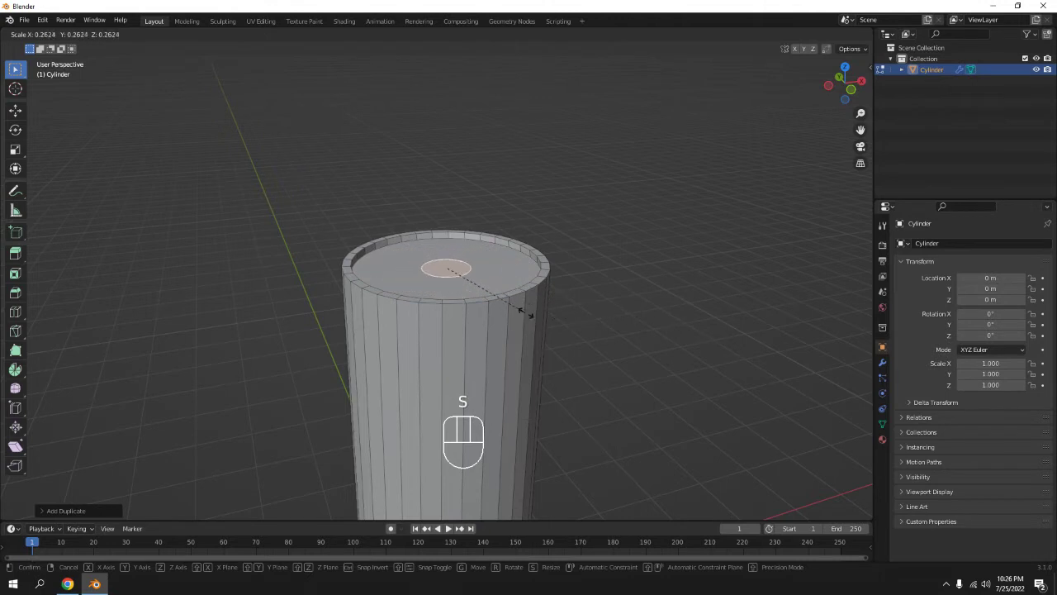
pyautogui.click(494, 307)
pyautogui.press('KP_Decimal')
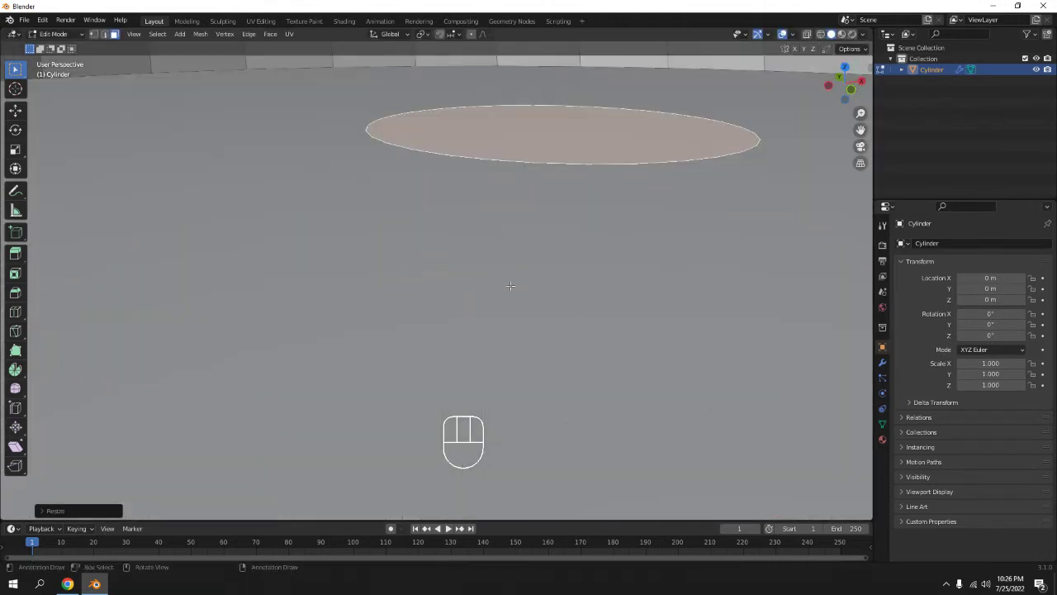
pyautogui.scroll(-5, 530, 306)
# Extrude the small circular face about 0.06 m up along Z and scale its top down slightly to taper the nub
pyautogui.press('e')
pyautogui.press('z')
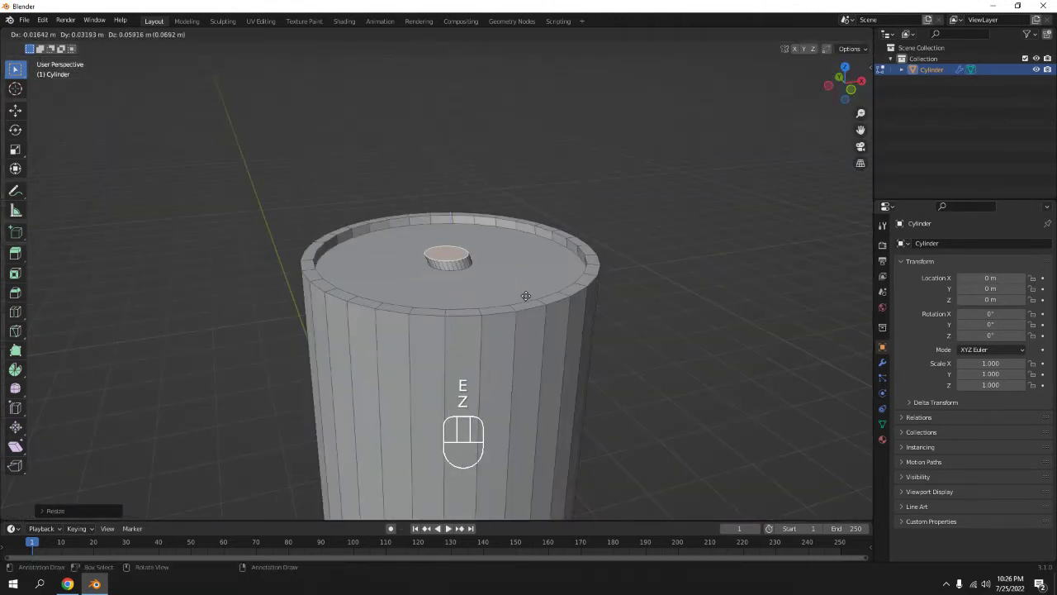
pyautogui.press('z')
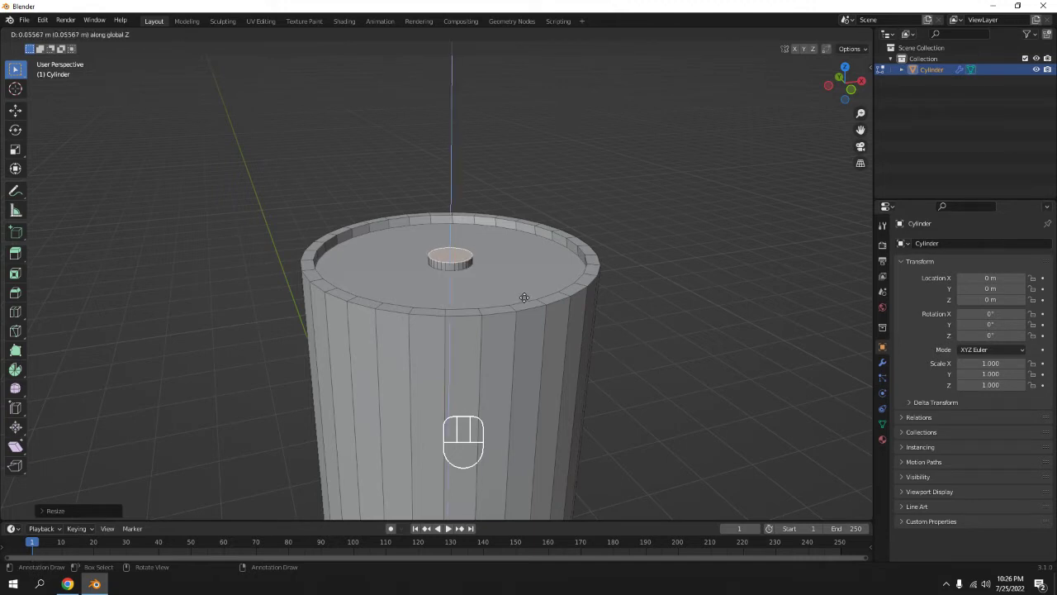
pyautogui.click(523, 297)
pyautogui.press('s')
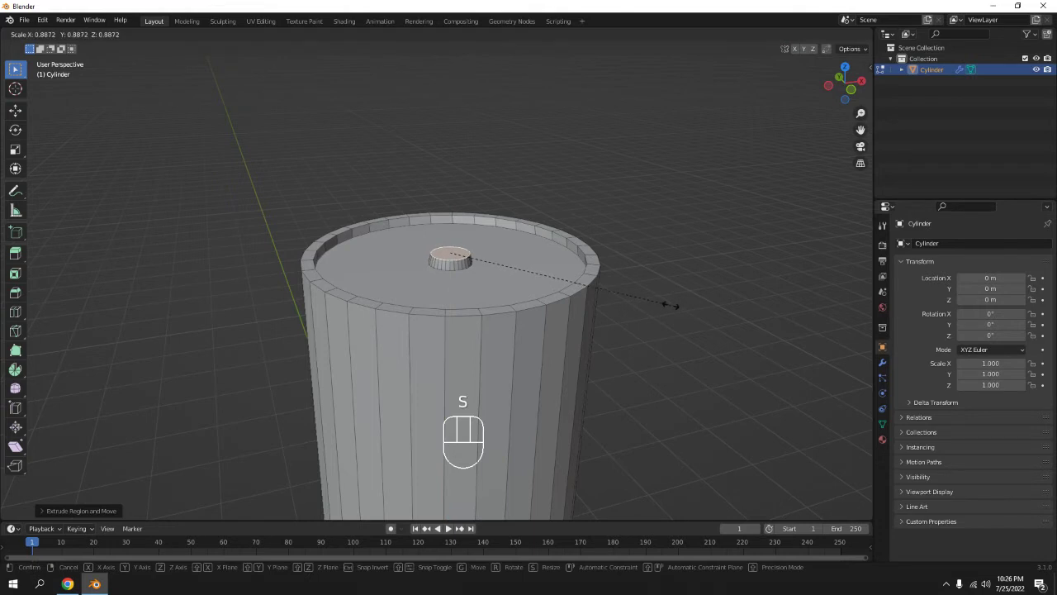
pyautogui.click(669, 305)
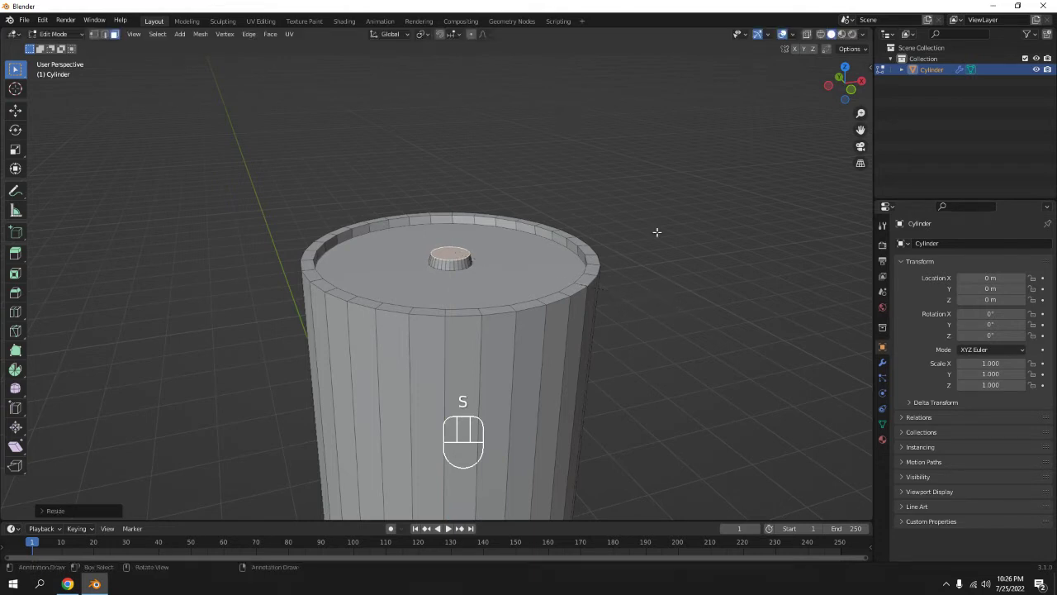
# Examine the nub at both mirrored ends and the extent of the editable mesh half
pyautogui.scroll(-8, 657, 239)
pyautogui.moveTo(608, 355); pyautogui.dragTo(576, 267, button='middle')
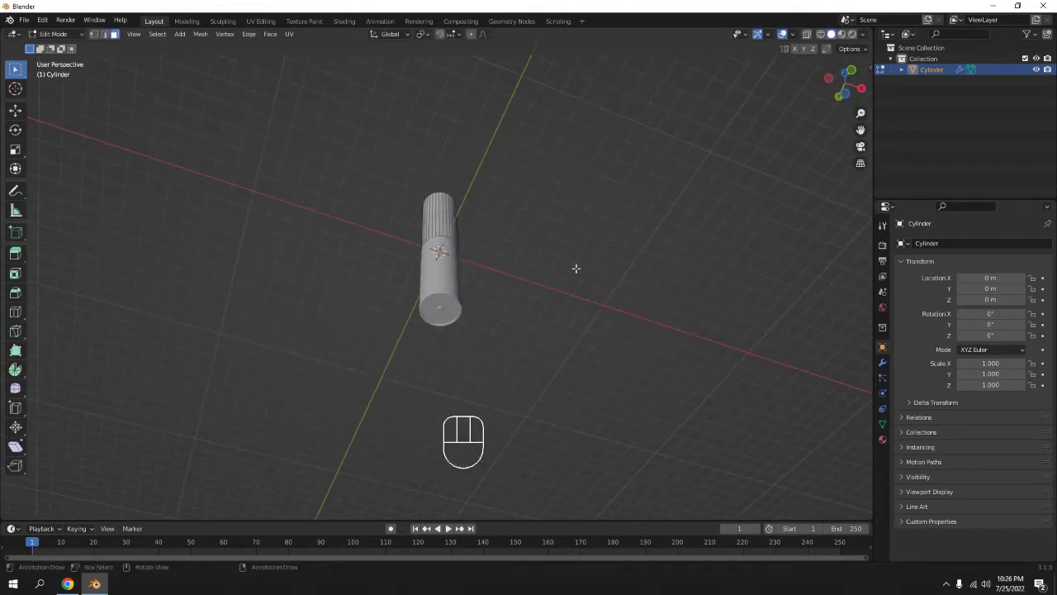
pyautogui.moveTo(485, 205); pyautogui.dragTo(500, 236, button='middle')
pyautogui.scroll(4, 501, 298)
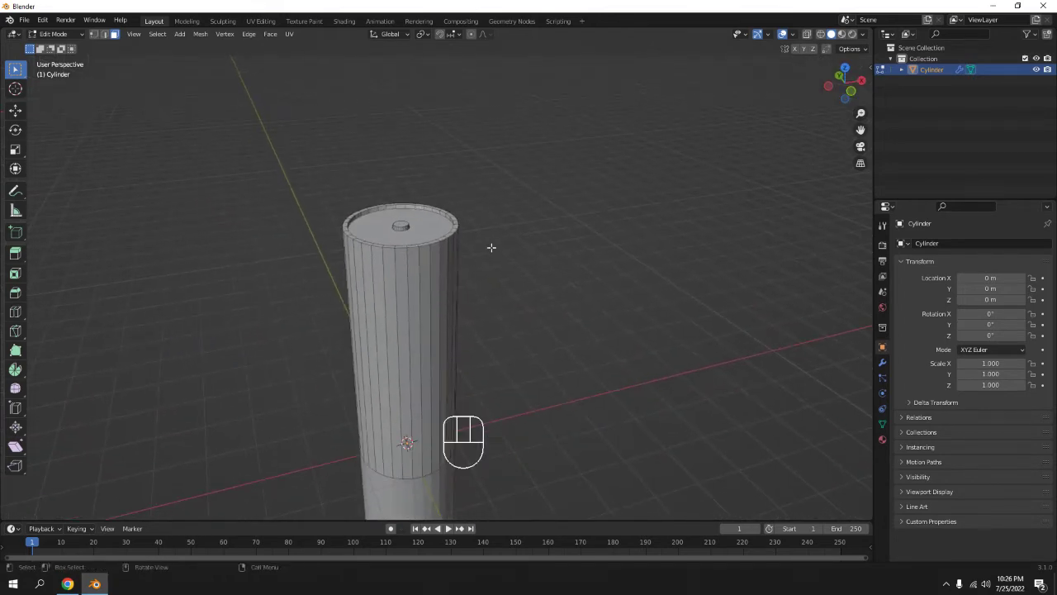
pyautogui.scroll(-3, 491, 247)
pyautogui.press('a')
pyautogui.scroll(1, 487, 278)
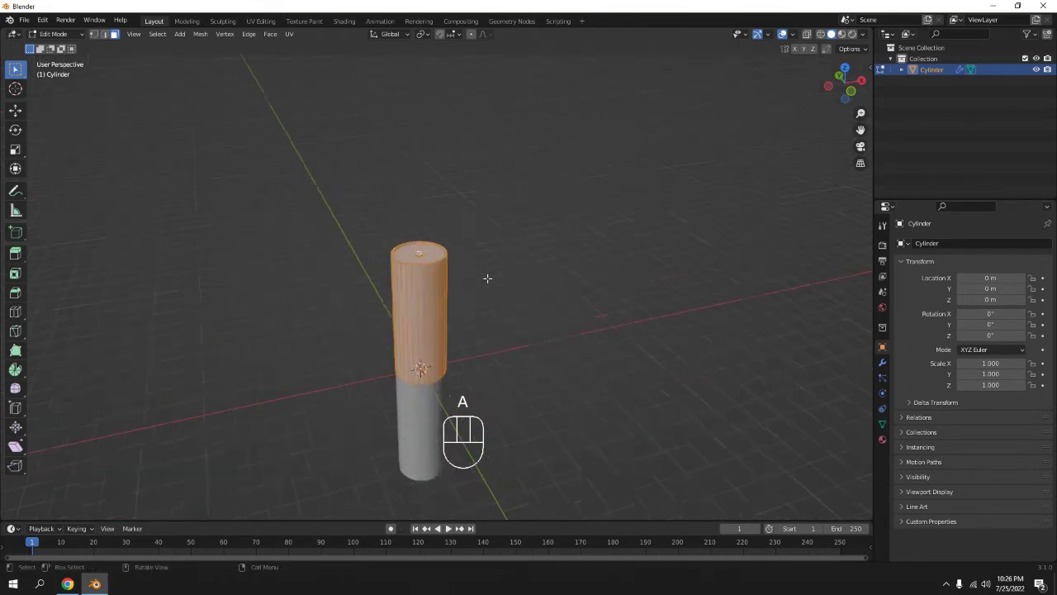
pyautogui.press('Tab')
pyautogui.scroll(3, 463, 256)
pyautogui.press('Tab')
pyautogui.scroll(2, 432, 223)
# Select the nub's linked geometry and separate the selection from the cylinder into its own object
pyautogui.click(382, 211)
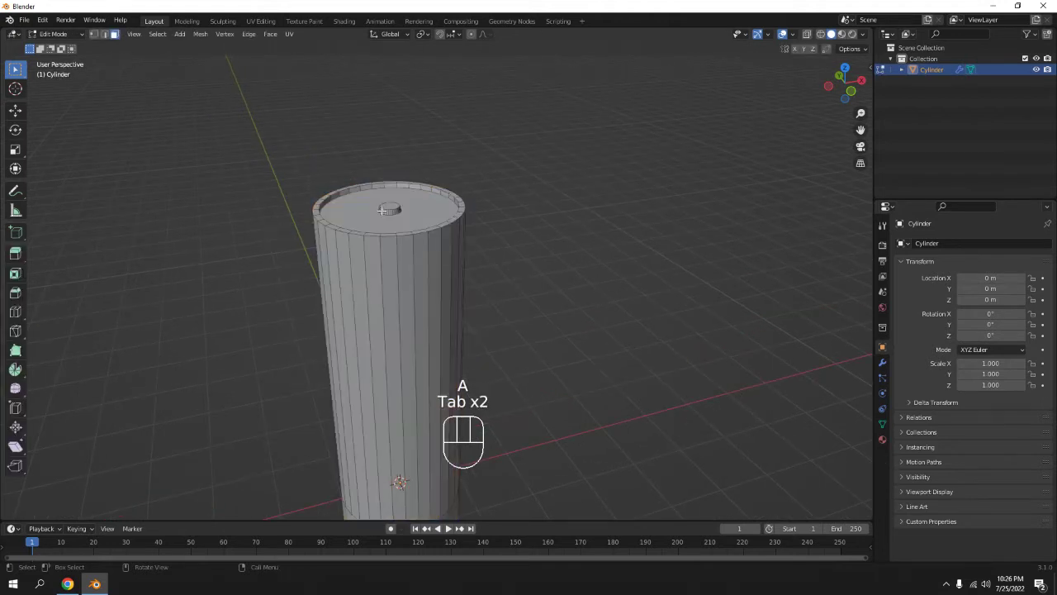
pyautogui.press('l')
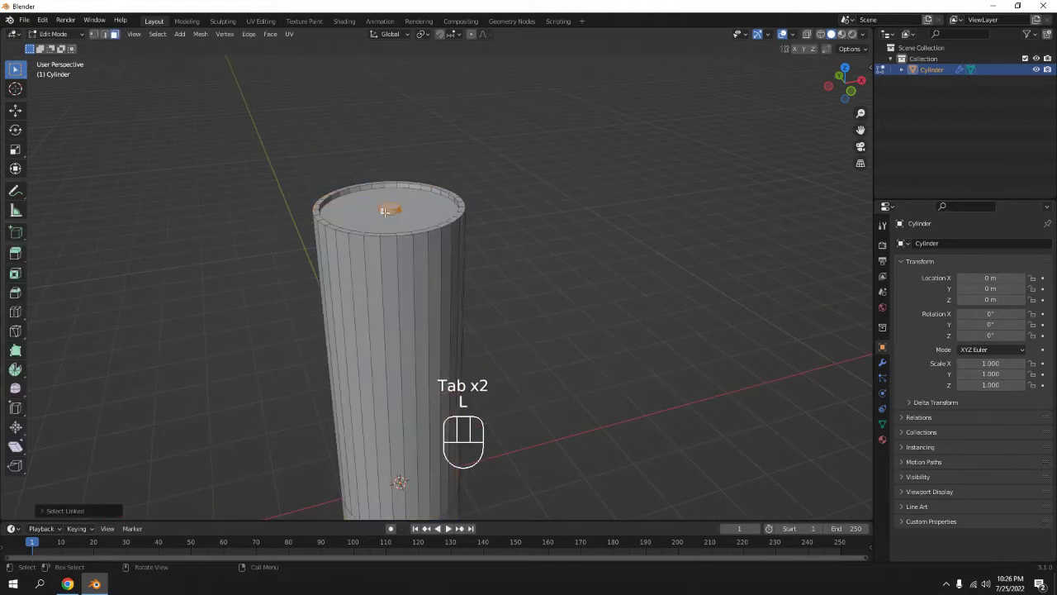
pyautogui.scroll(4, 383, 206)
pyautogui.keyDown('shift'); pyautogui.moveTo(338, 130); pyautogui.dragTo(402, 270, button='middle'); pyautogui.keyUp('shift')
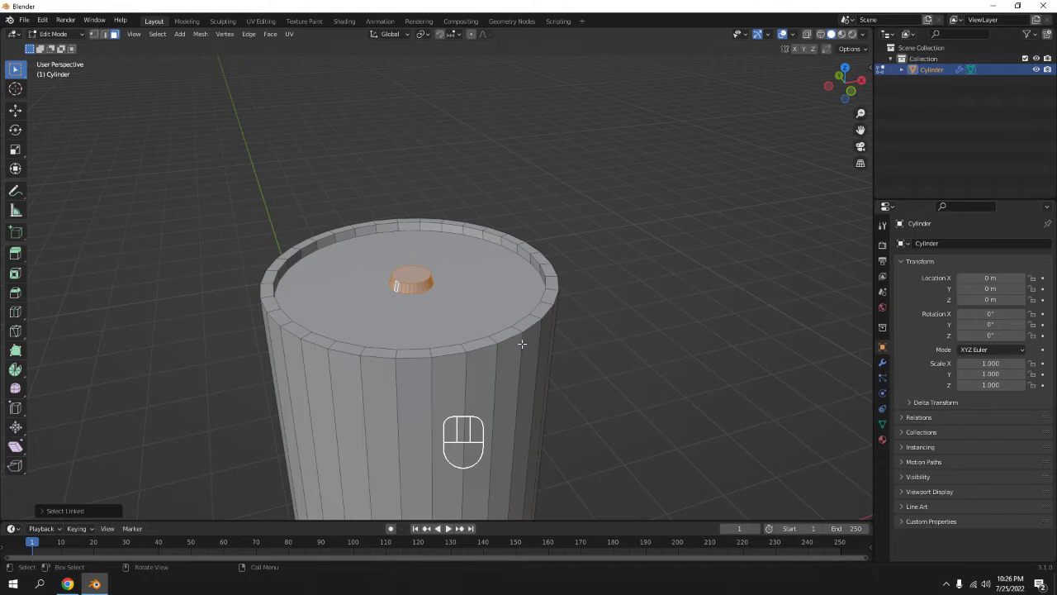
pyautogui.press('l')
pyautogui.hotkey('ctrl', 'z')
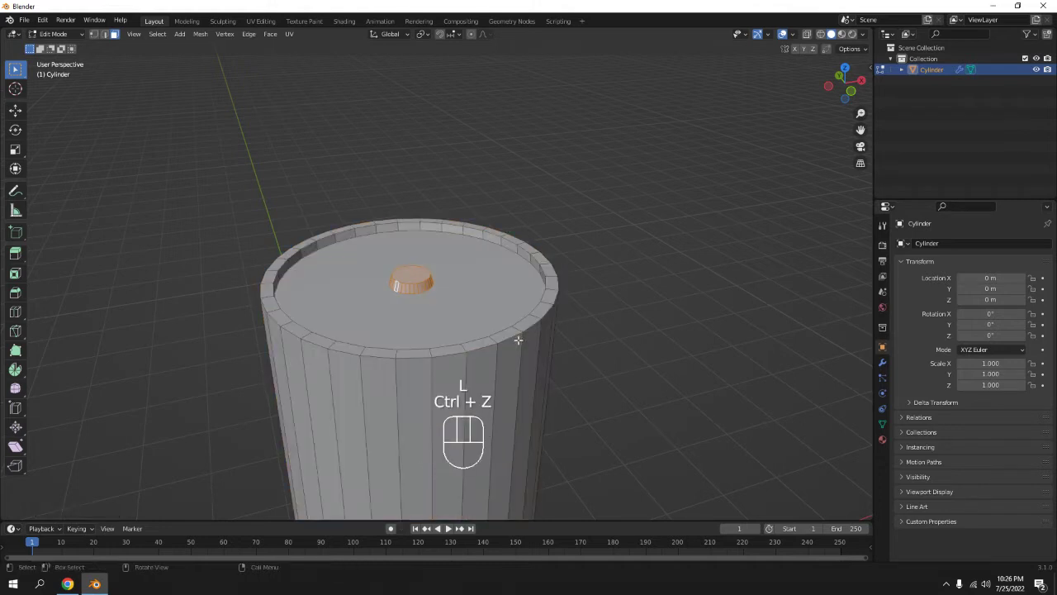
pyautogui.press('p')
pyautogui.press('p')
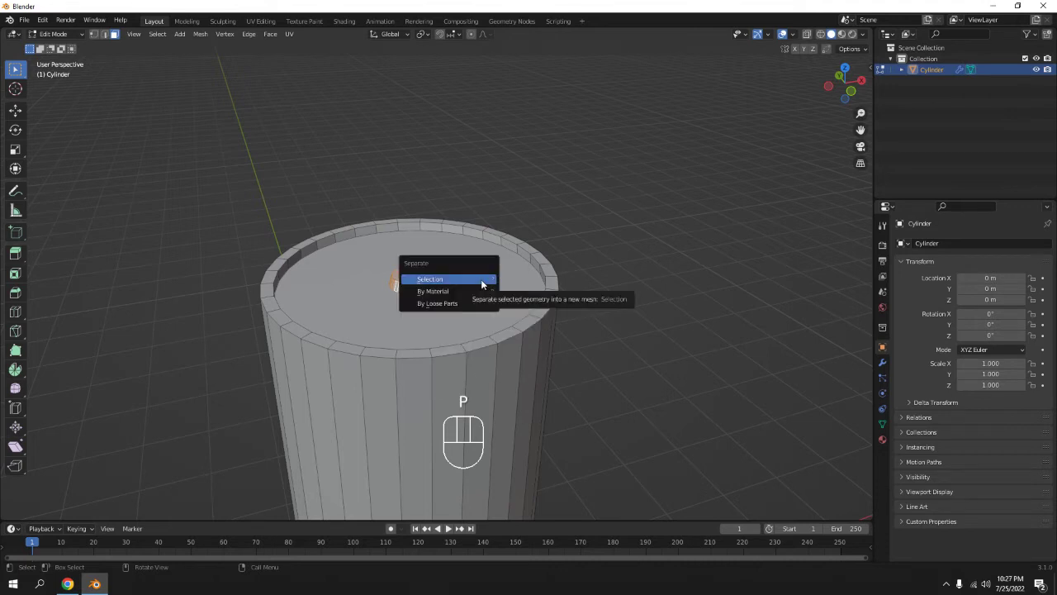
pyautogui.click(481, 282)
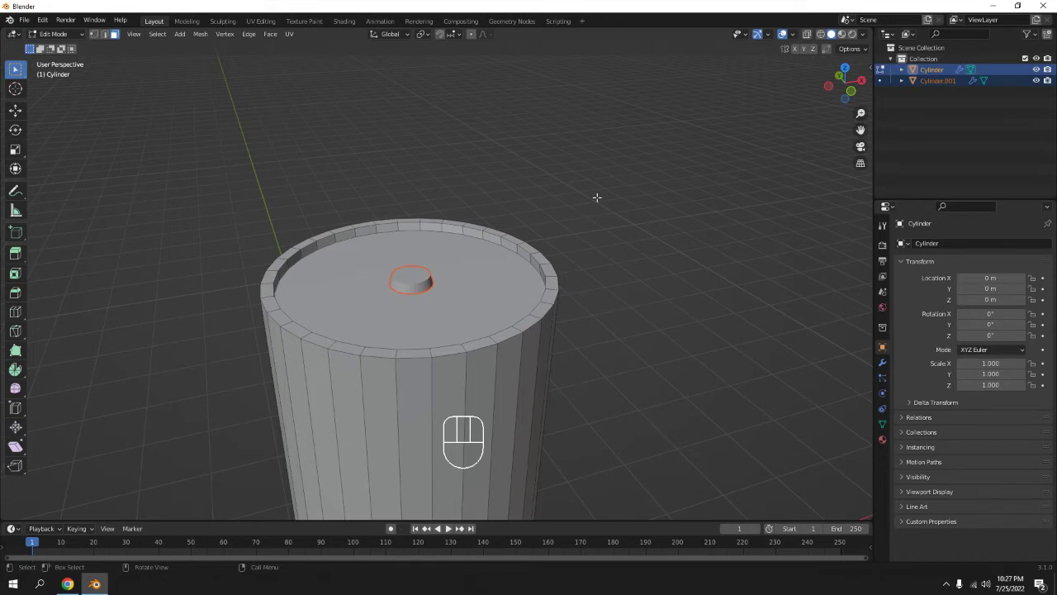
# Return to Object Mode and select only the separated nub object
pyautogui.press('Tab')
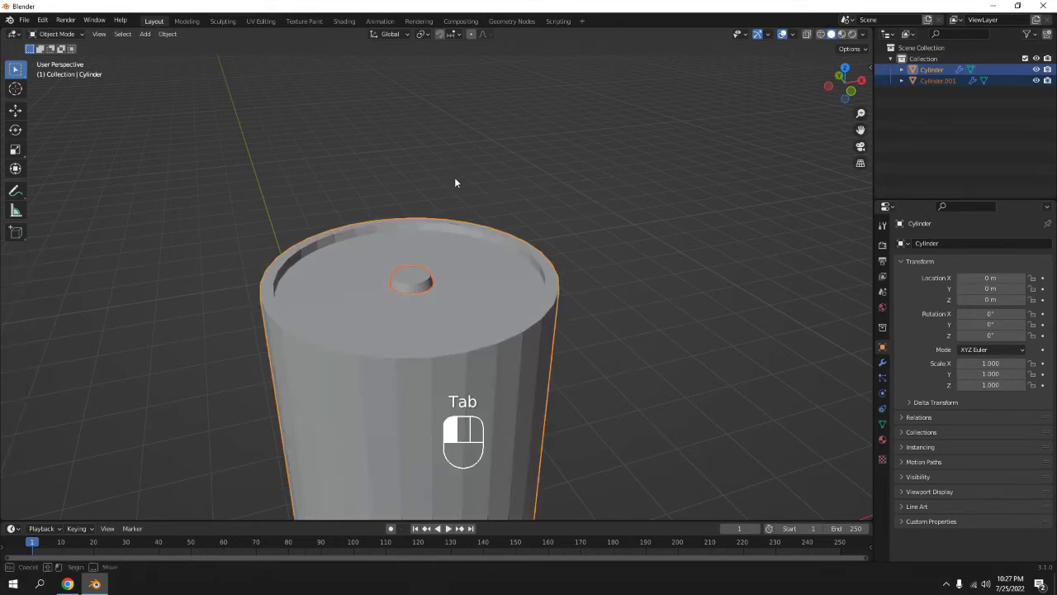
pyautogui.click(454, 177)
pyautogui.click(411, 279)
pyautogui.click(413, 274)
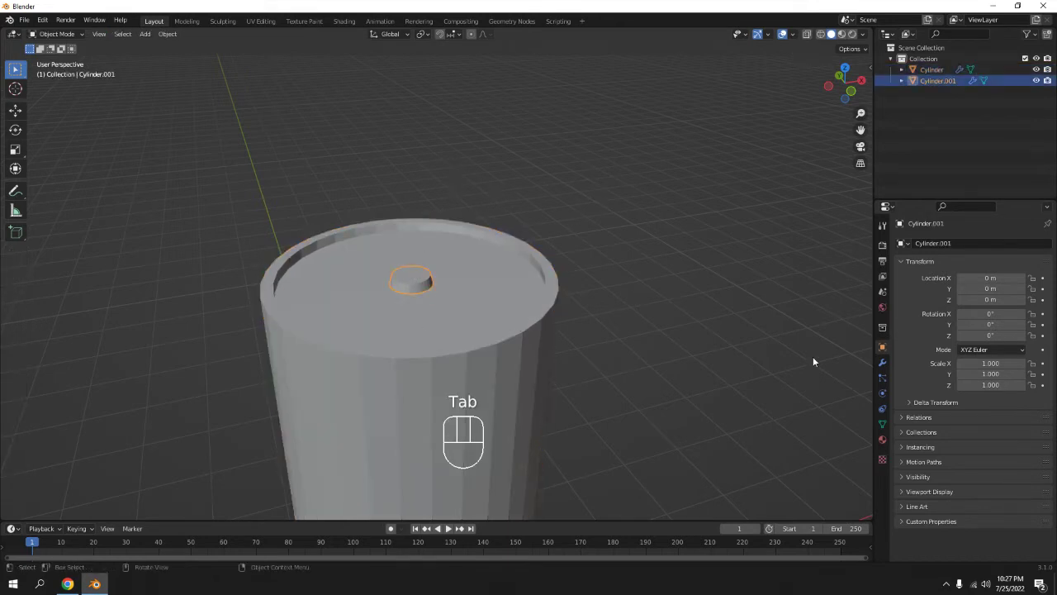
# Remove the Mirror modifier from the separated nub, check the cylinder's opposite end, and deselect the nub
pyautogui.click(882, 361)
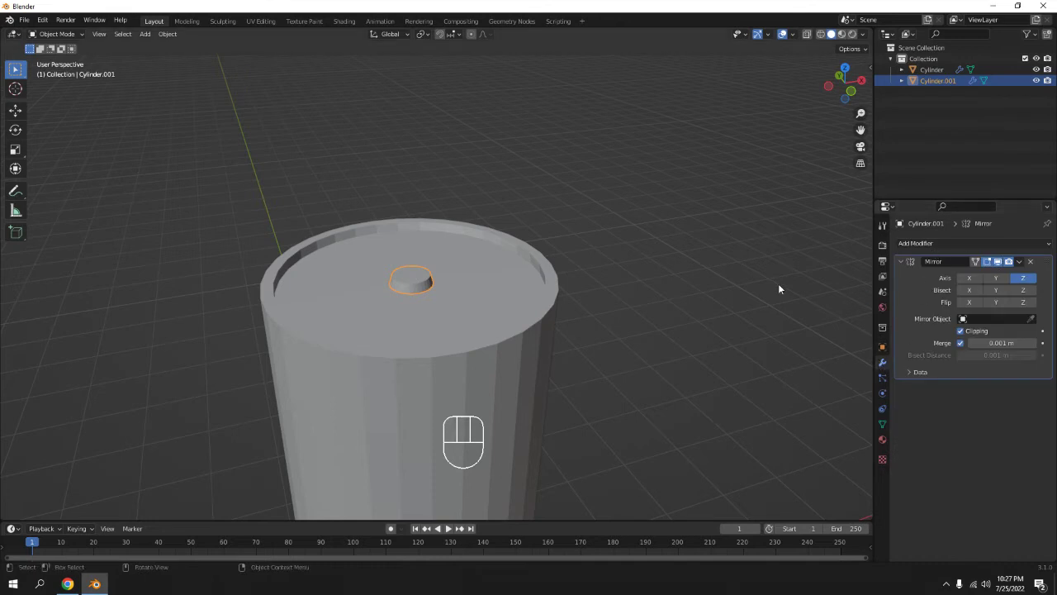
pyautogui.click(1032, 262)
pyautogui.scroll(-5, 488, 388)
pyautogui.moveTo(488, 387); pyautogui.dragTo(495, 272, button='middle')
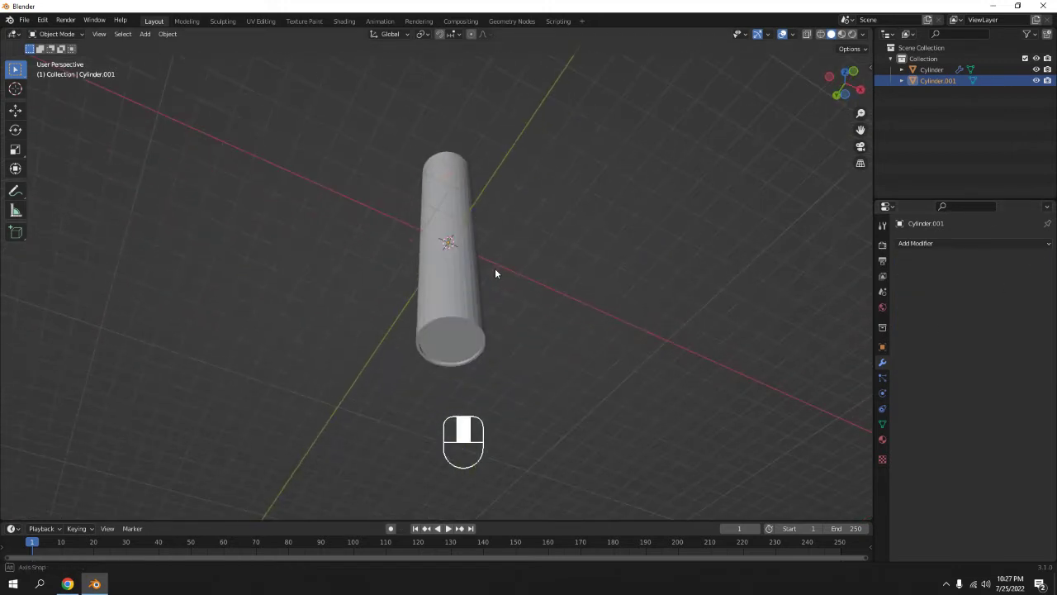
pyautogui.scroll(5, 439, 320)
pyautogui.keyDown('shift'); pyautogui.moveTo(440, 320); pyautogui.dragTo(454, 250, button='middle'); pyautogui.keyUp('shift')
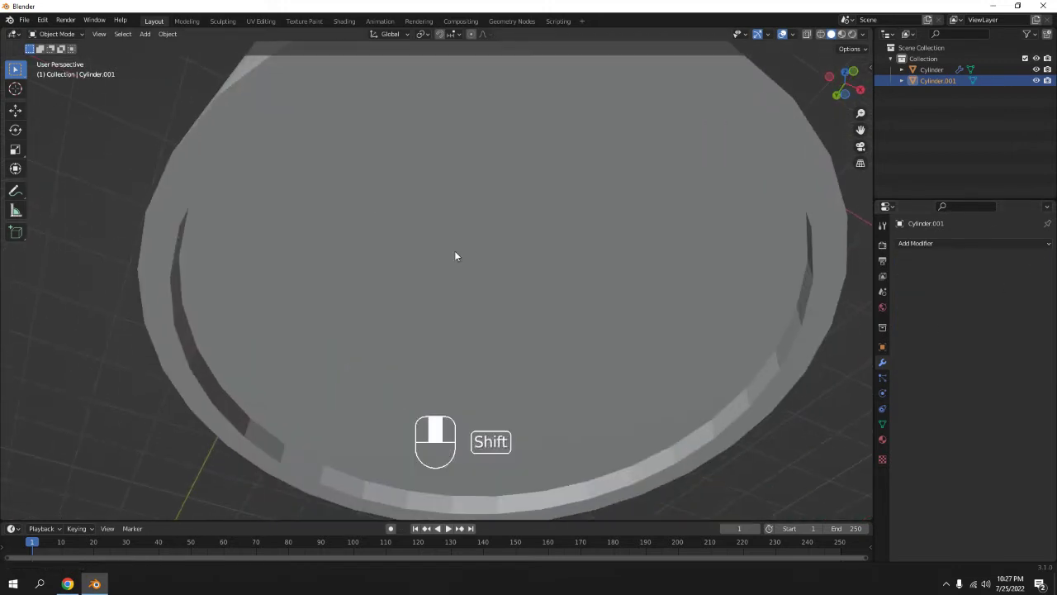
pyautogui.scroll(-2, 495, 281)
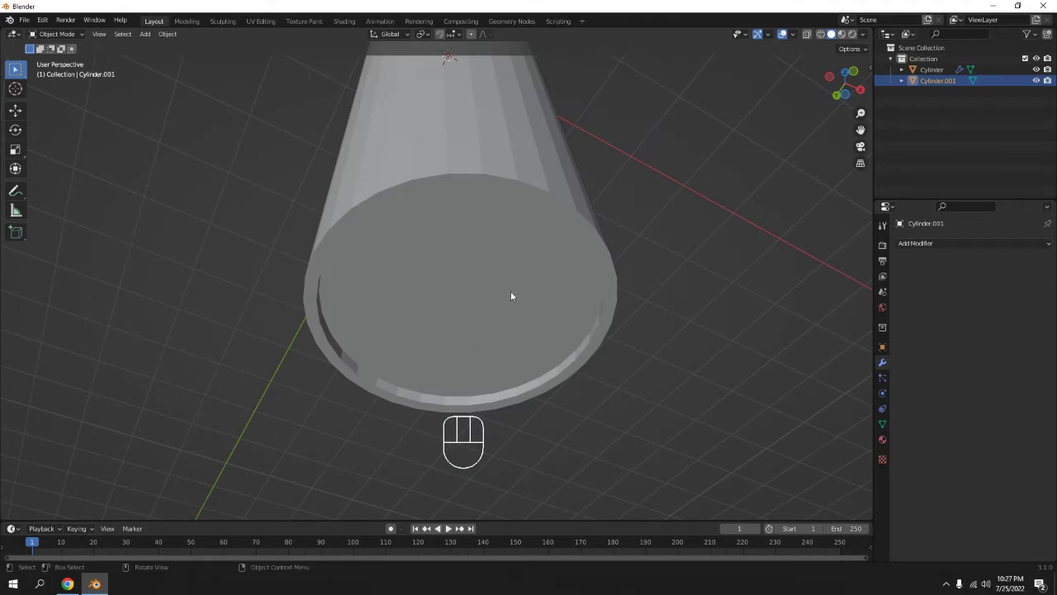
pyautogui.scroll(-5, 520, 215)
pyautogui.moveTo(534, 200); pyautogui.dragTo(489, 330, button='middle')
pyautogui.click(493, 213)
pyautogui.scroll(6, 493, 213)
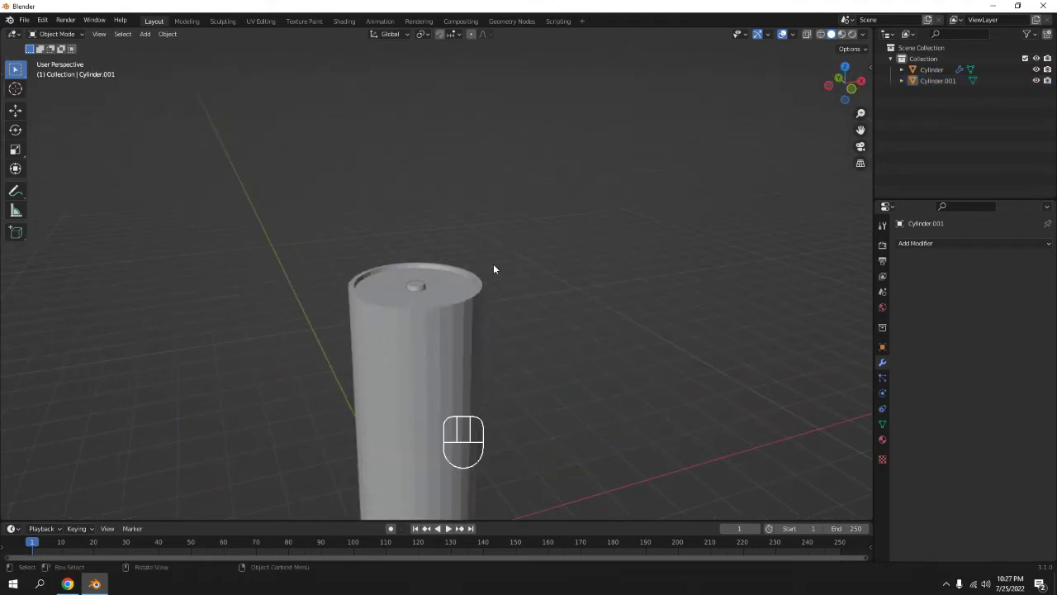
# Add a Bezier curve to the scene while in the front orthographic view
pyautogui.press('KP_1')
pyautogui.press('KP_2')
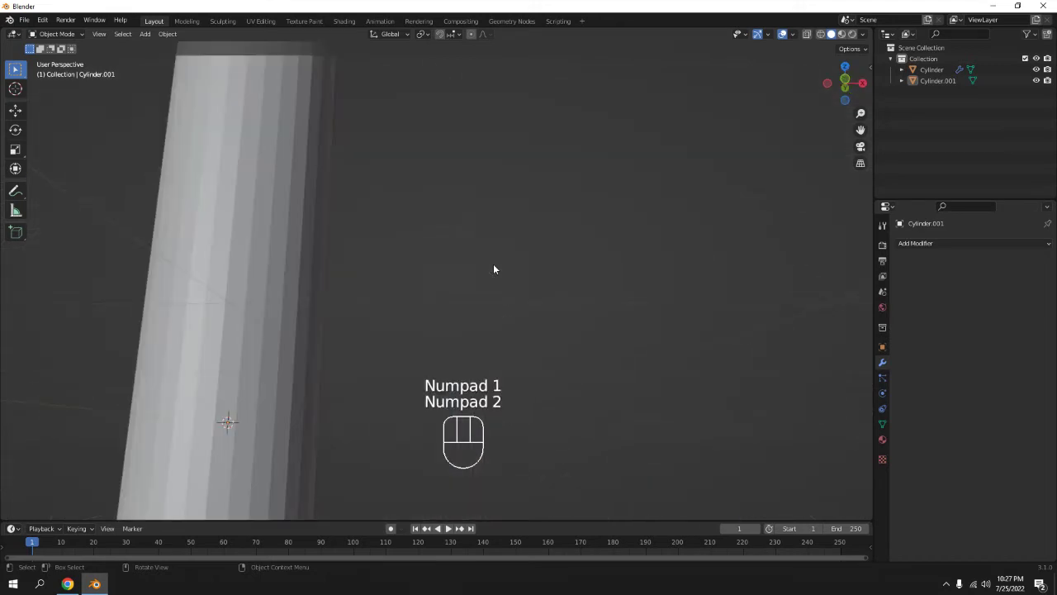
pyautogui.press('KP_1')
pyautogui.scroll(-3, 494, 265)
pyautogui.keyDown('shift'); pyautogui.moveTo(499, 232); pyautogui.dragTo(516, 227, button='middle'); pyautogui.keyUp('shift')
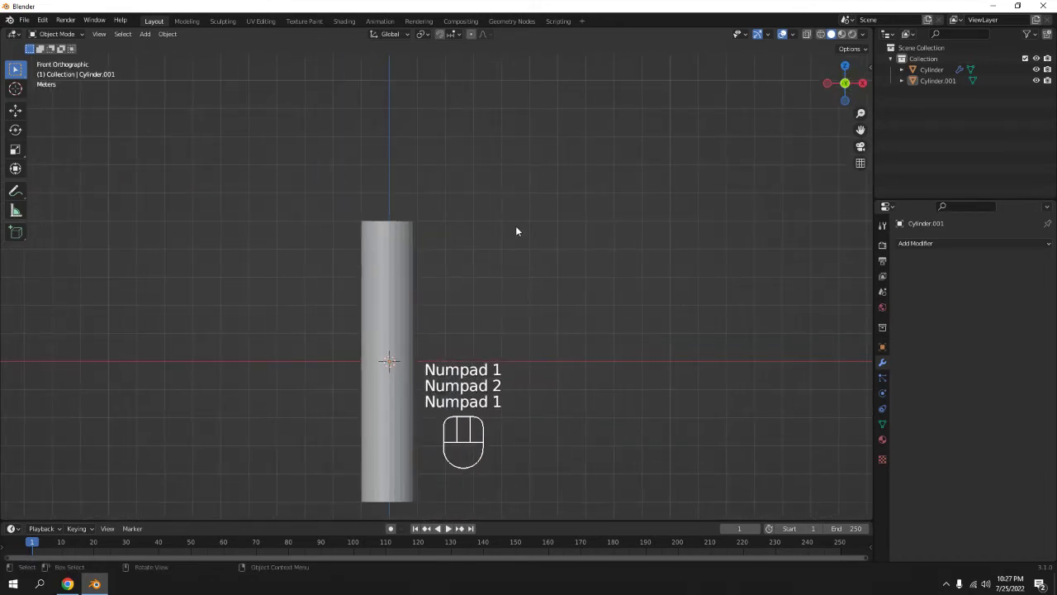
pyautogui.scroll(1, 517, 225)
pyautogui.hotkey('shift', 'a')
pyautogui.moveTo(523, 163)
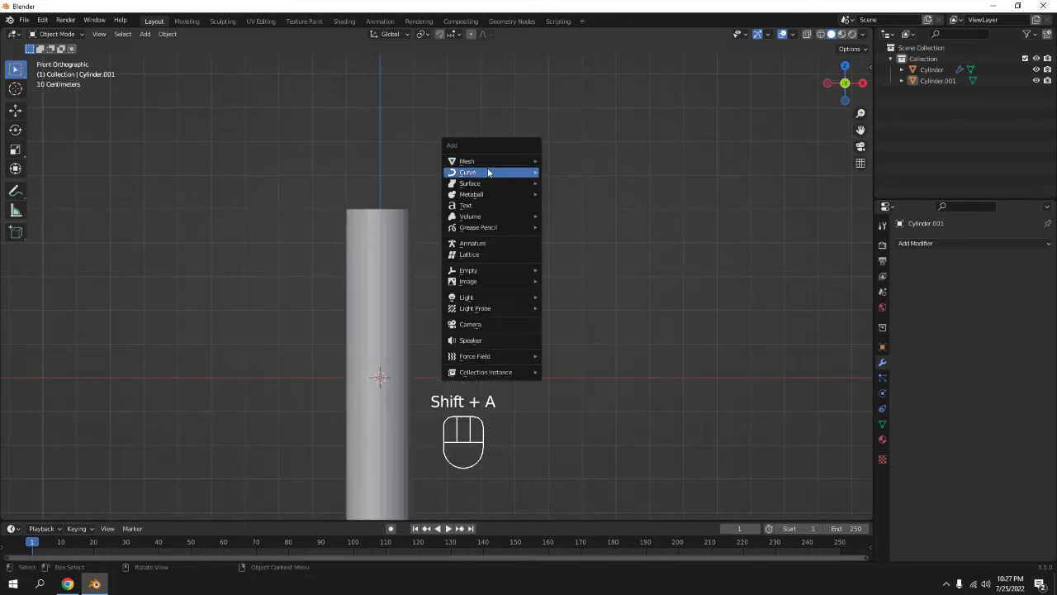
pyautogui.moveTo(487, 172)
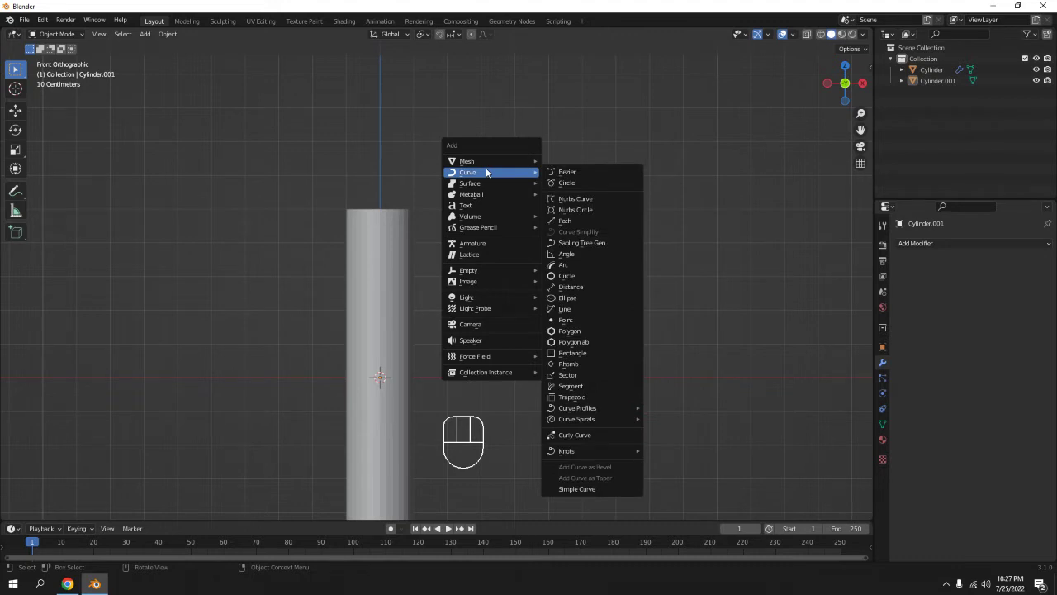
pyautogui.click(565, 175)
# Raise the Bezier curve along Z to just above the cylinder and rotate it 90° about X
pyautogui.press('g')
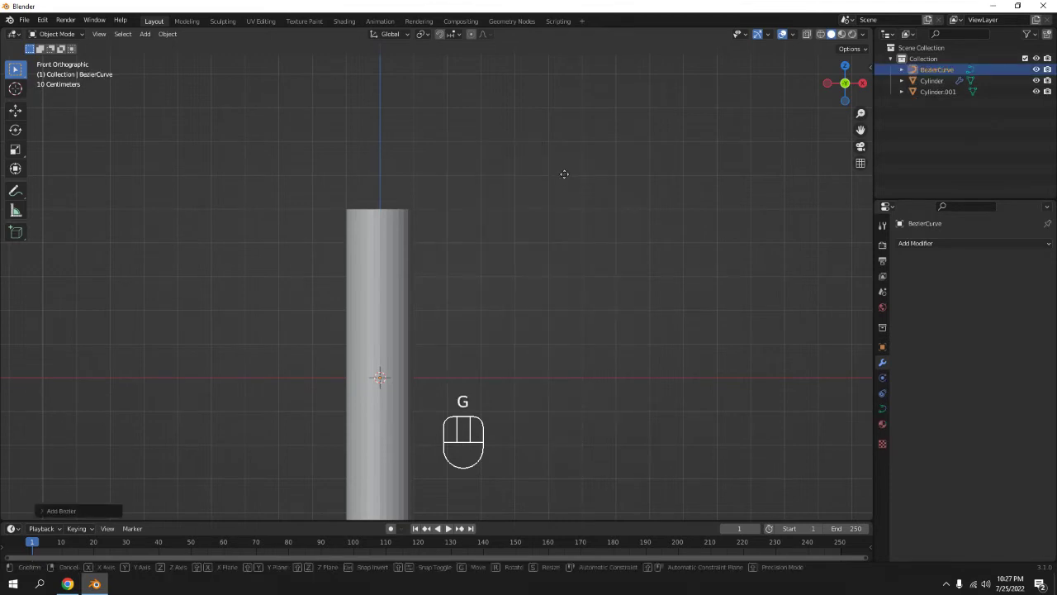
pyautogui.press('z')
pyautogui.click(601, 430)
pyautogui.keyDown('shift'); pyautogui.moveTo(587, 243); pyautogui.dragTo(589, 277, button='middle'); pyautogui.keyUp('shift')
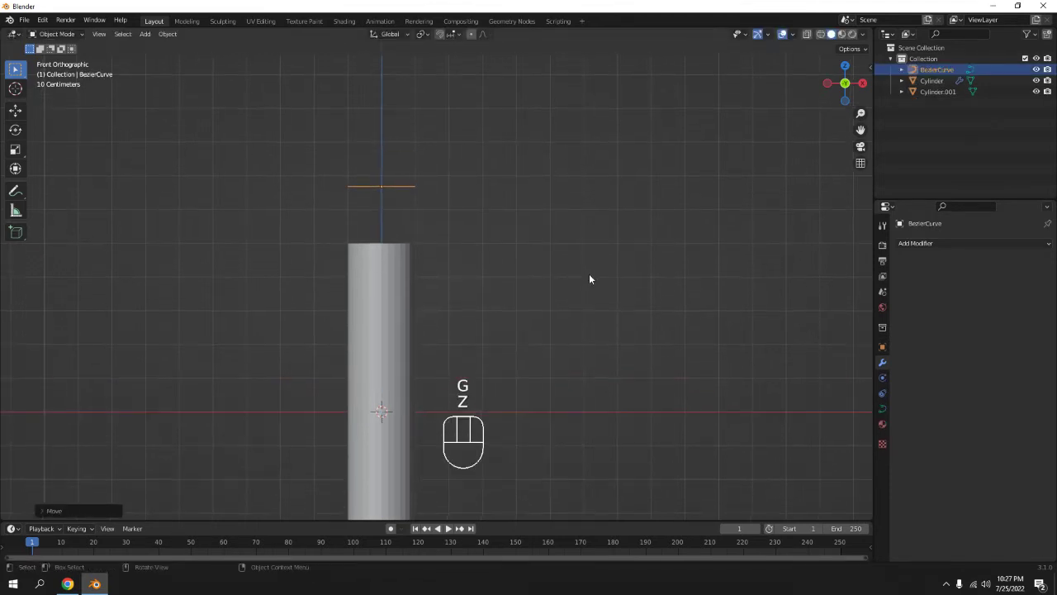
pyautogui.press('r')
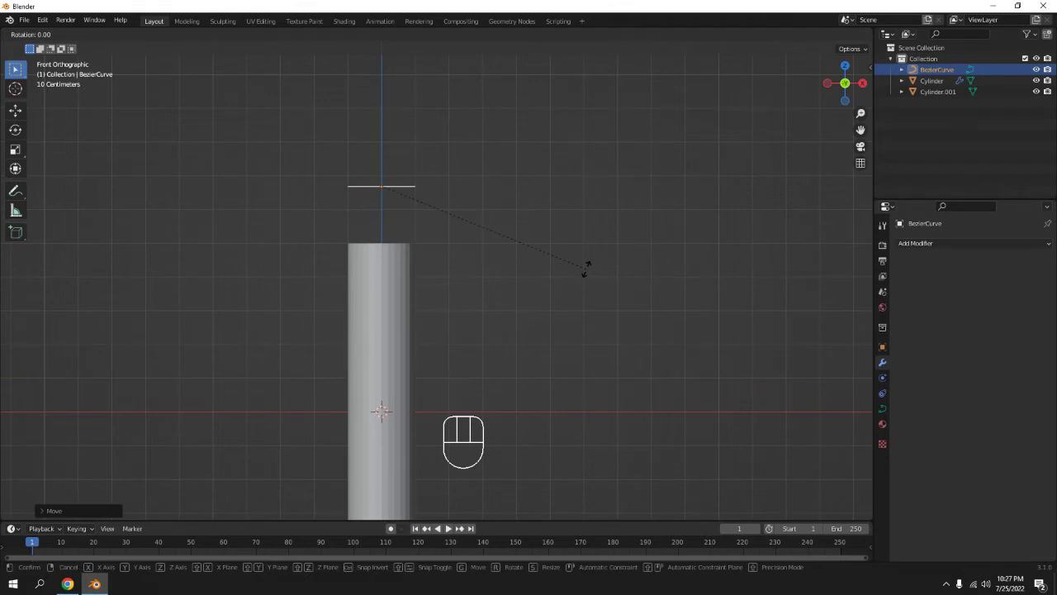
pyautogui.write('x90')
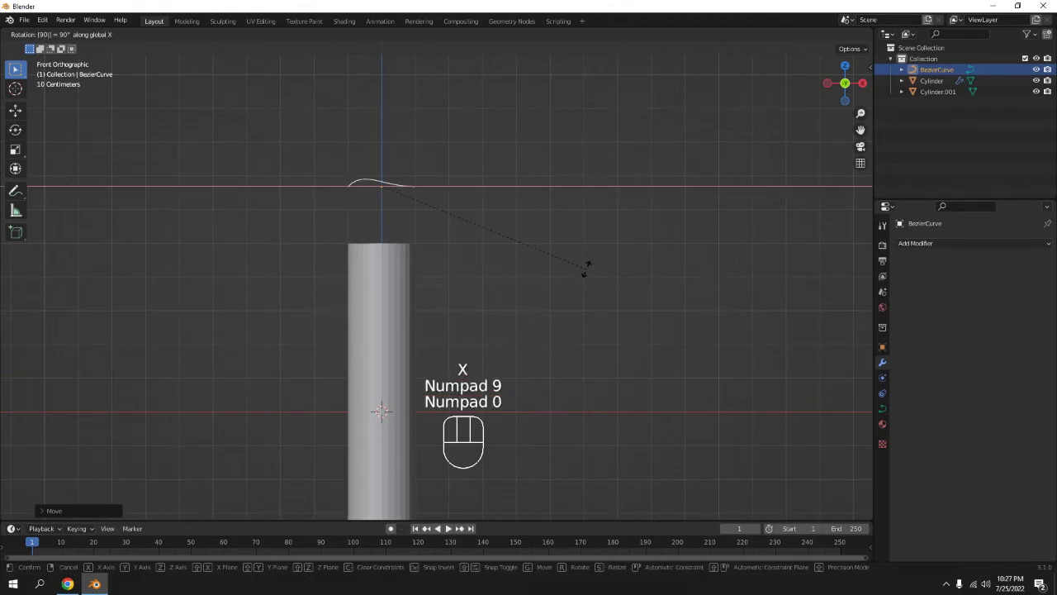
pyautogui.click(585, 267)
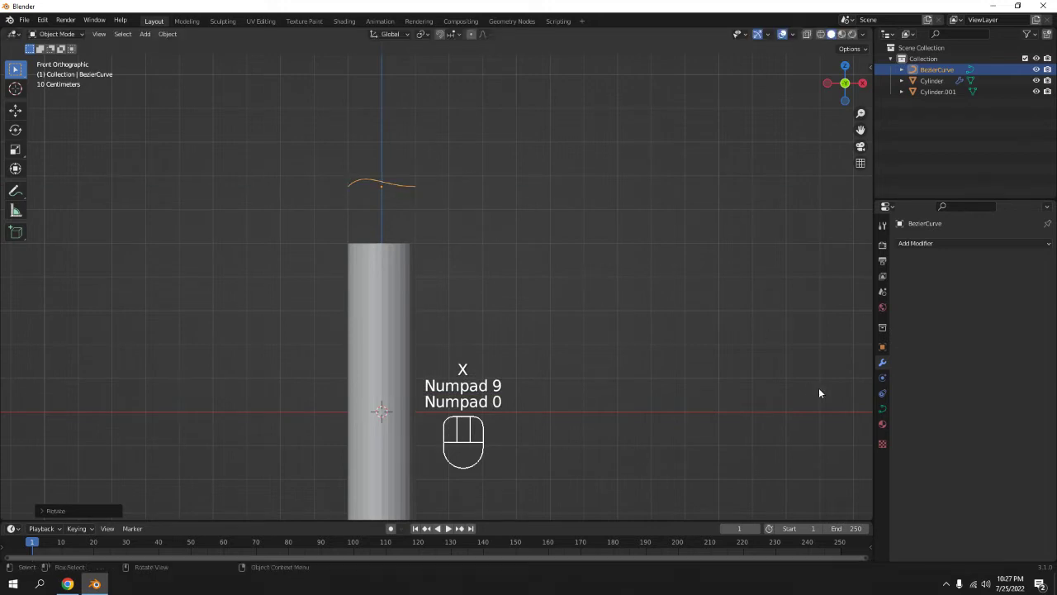
# In Edit Mode with X-ray on, move the curve's first control point down toward the cylinder's top and rotate its handles nearly vertical
pyautogui.scroll(1, 493, 184)
pyautogui.keyDown('shift'); pyautogui.moveTo(492, 184); pyautogui.dragTo(535, 235, button='middle'); pyautogui.keyUp('shift')
pyautogui.scroll(2, 529, 233)
pyautogui.keyDown('shift'); pyautogui.moveTo(476, 208); pyautogui.dragTo(504, 254, button='middle'); pyautogui.keyUp('shift')
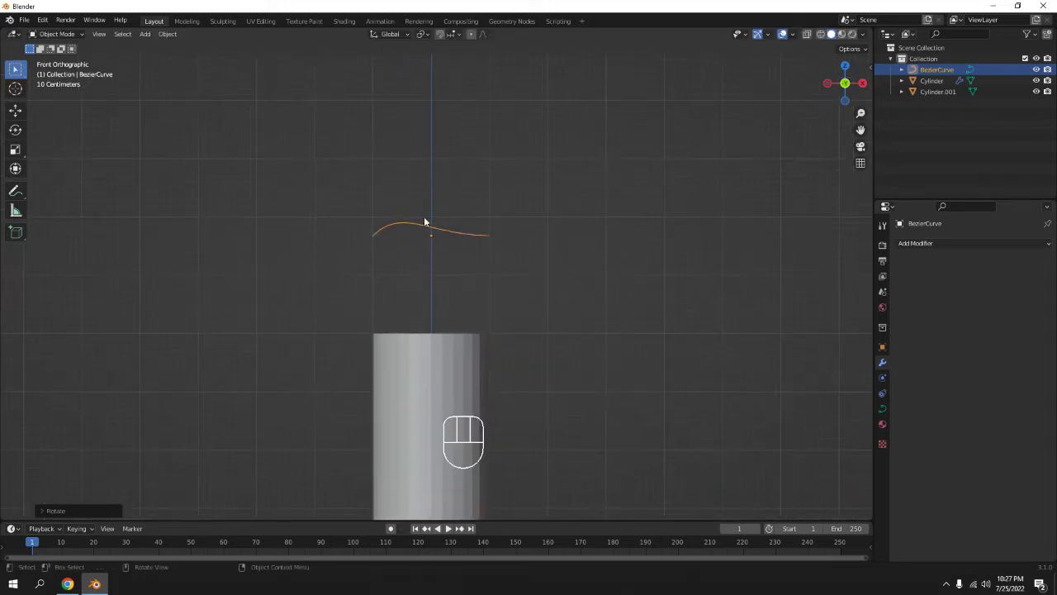
pyautogui.press('Tab')
pyautogui.moveTo(344, 203); pyautogui.dragTo(400, 277)
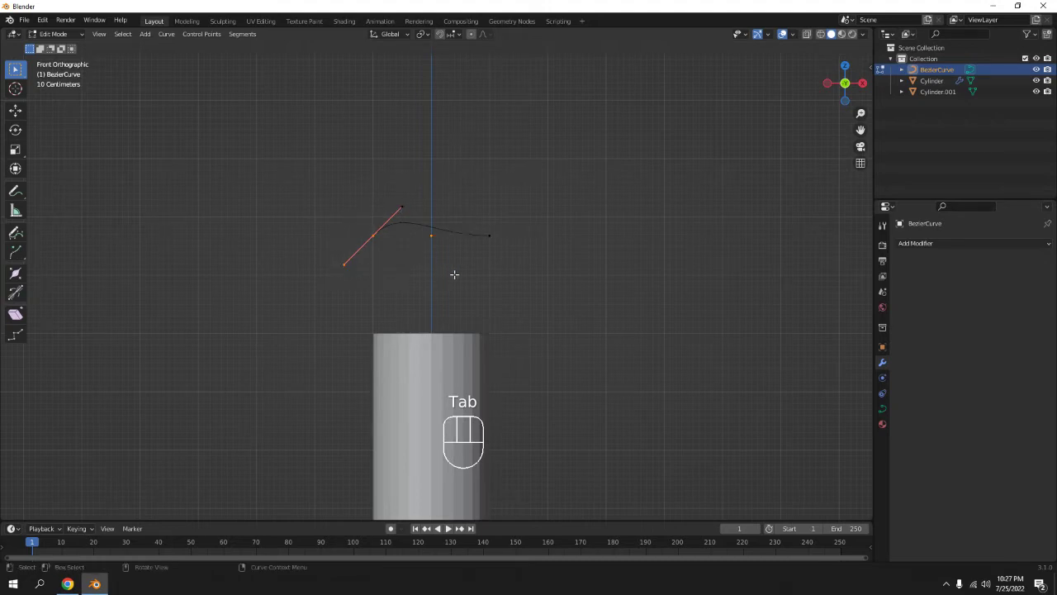
pyautogui.click(807, 35)
pyautogui.scroll(5, 529, 257)
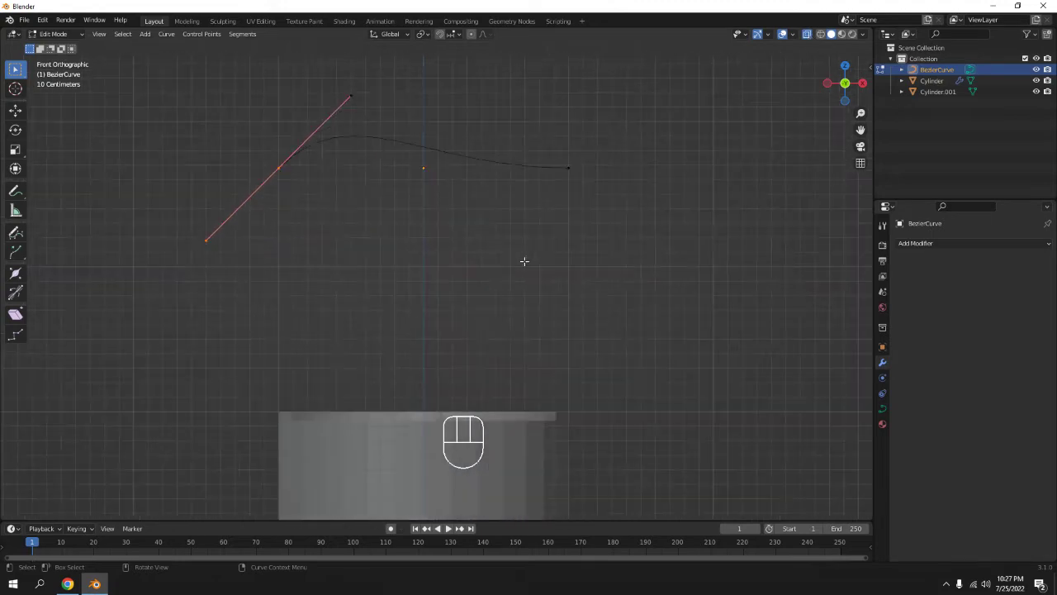
pyautogui.press('g')
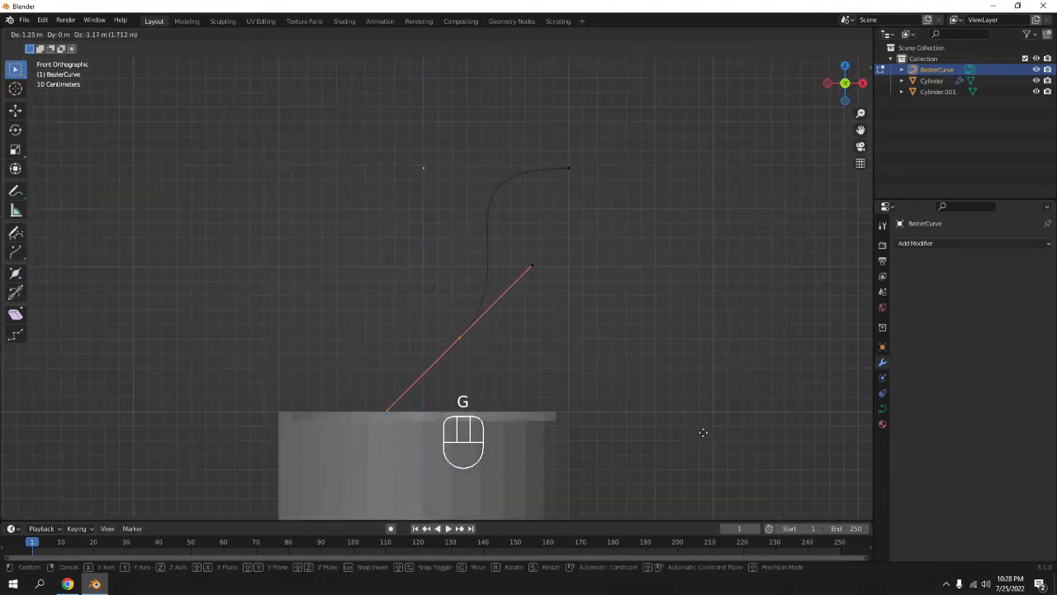
pyautogui.click(704, 434)
pyautogui.press('r')
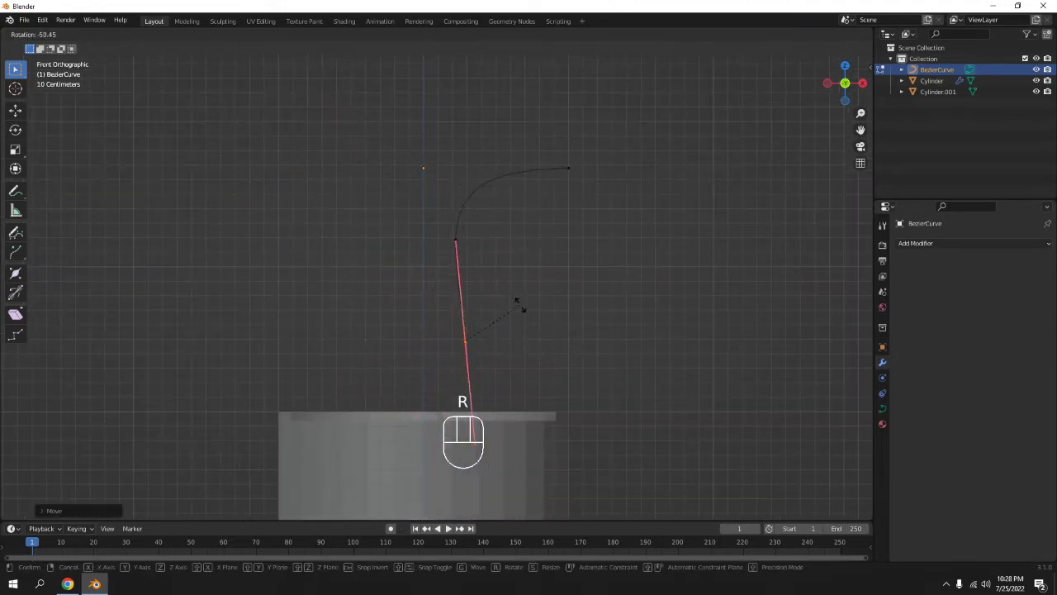
pyautogui.keyDown('shift'); pyautogui.click(516, 310); pyautogui.keyUp('shift')
# Place the curve's lower control point on the nub at the cylinder's centre and tilt its handles slightly outward
pyautogui.scroll(3, 534, 279)
pyautogui.keyDown('shift'); pyautogui.moveTo(516, 310); pyautogui.dragTo(551, 76, button='middle'); pyautogui.keyUp('shift')
pyautogui.scroll(2, 551, 111)
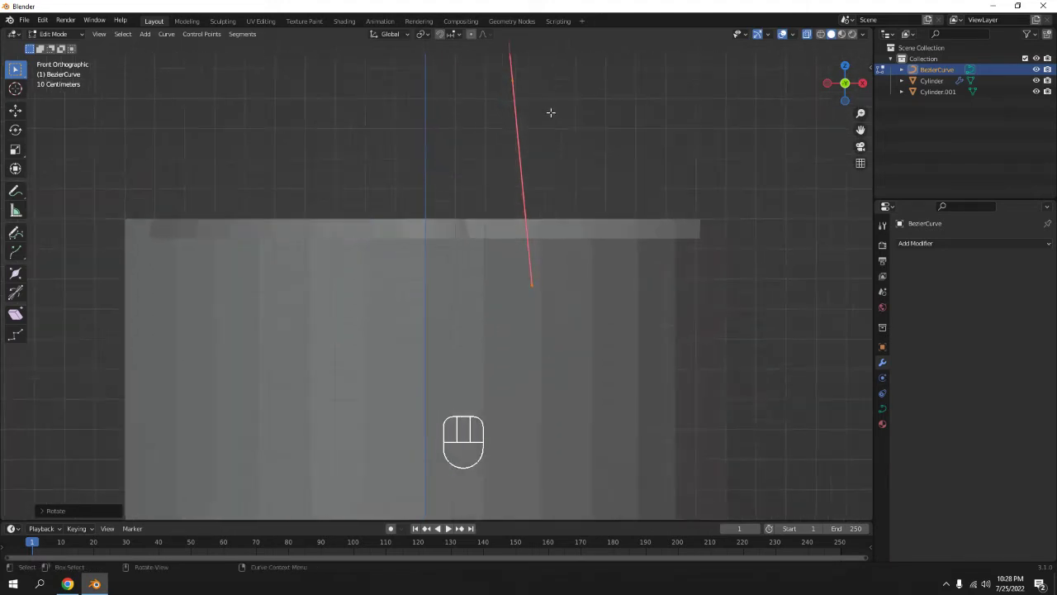
pyautogui.keyDown('shift'); pyautogui.moveTo(551, 134); pyautogui.dragTo(554, 240, button='middle'); pyautogui.keyUp('shift')
pyautogui.press('g')
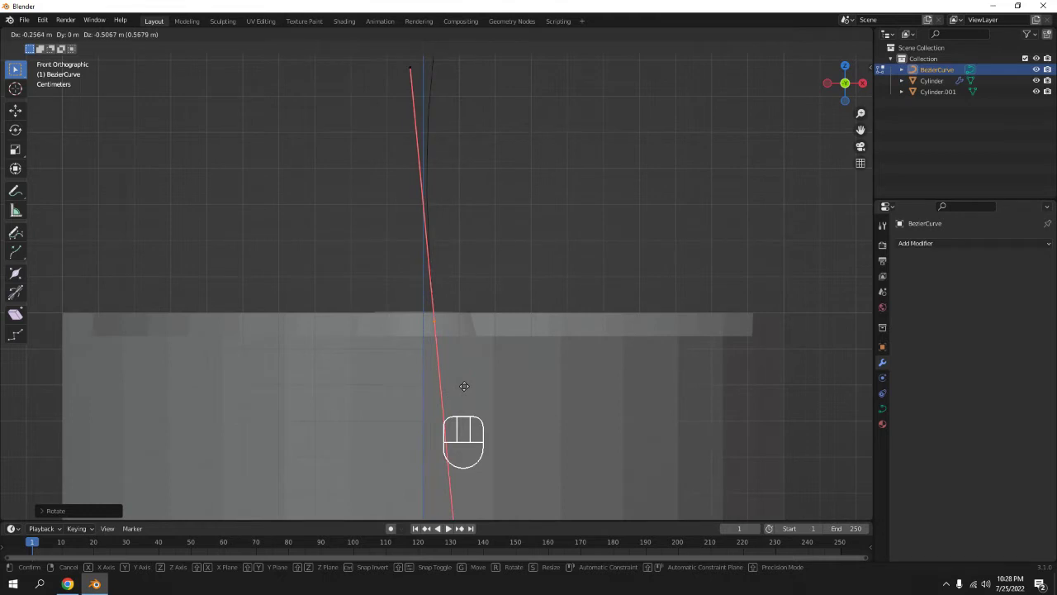
pyautogui.press('r')
pyautogui.press('g')
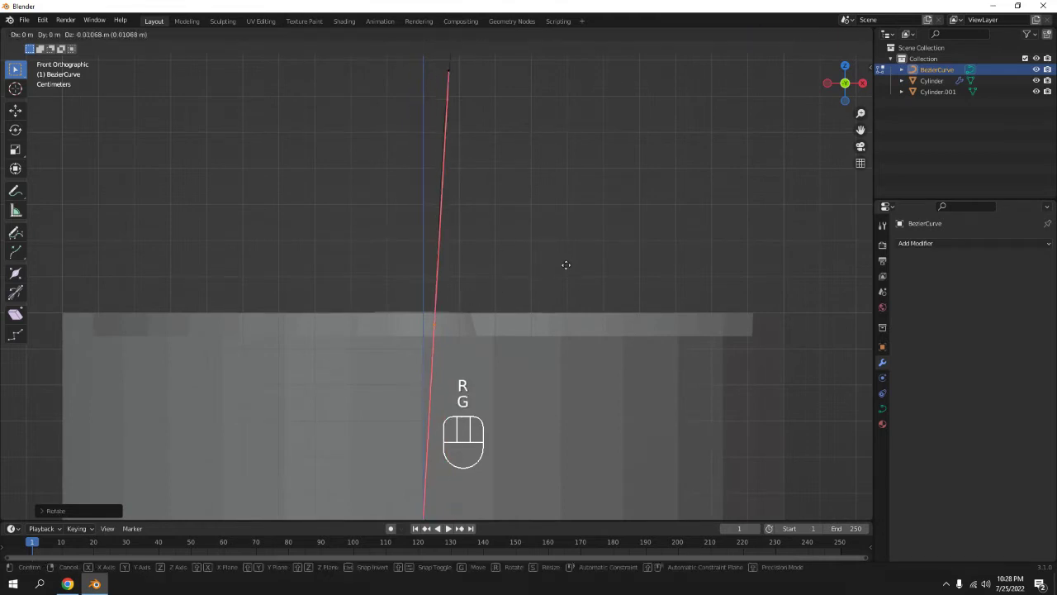
pyautogui.click(554, 264)
pyautogui.scroll(-5, 552, 189)
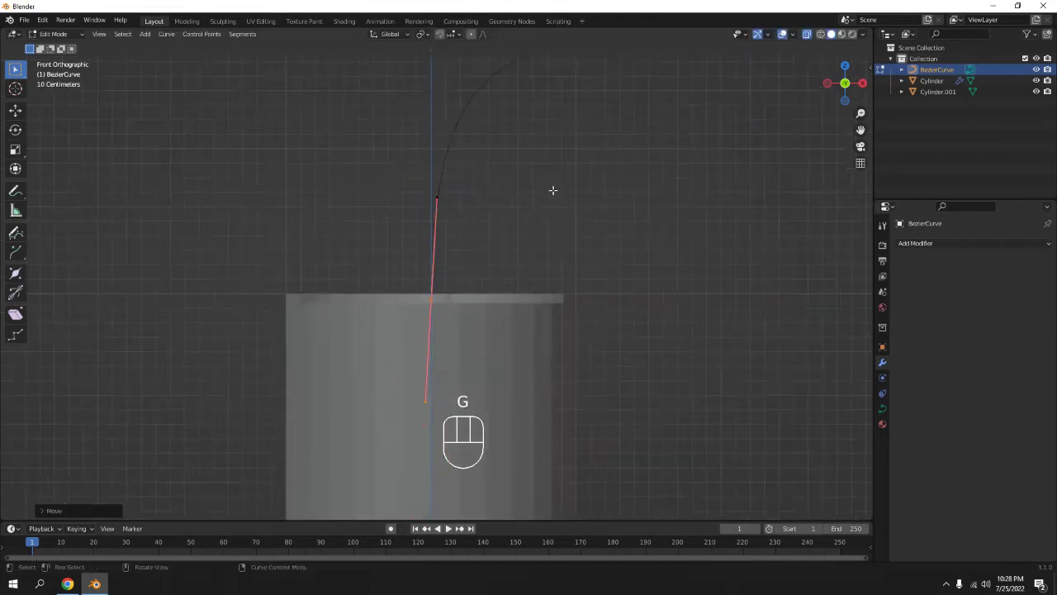
pyautogui.keyDown('shift'); pyautogui.moveTo(553, 190); pyautogui.dragTo(569, 274, button='middle'); pyautogui.keyUp('shift')
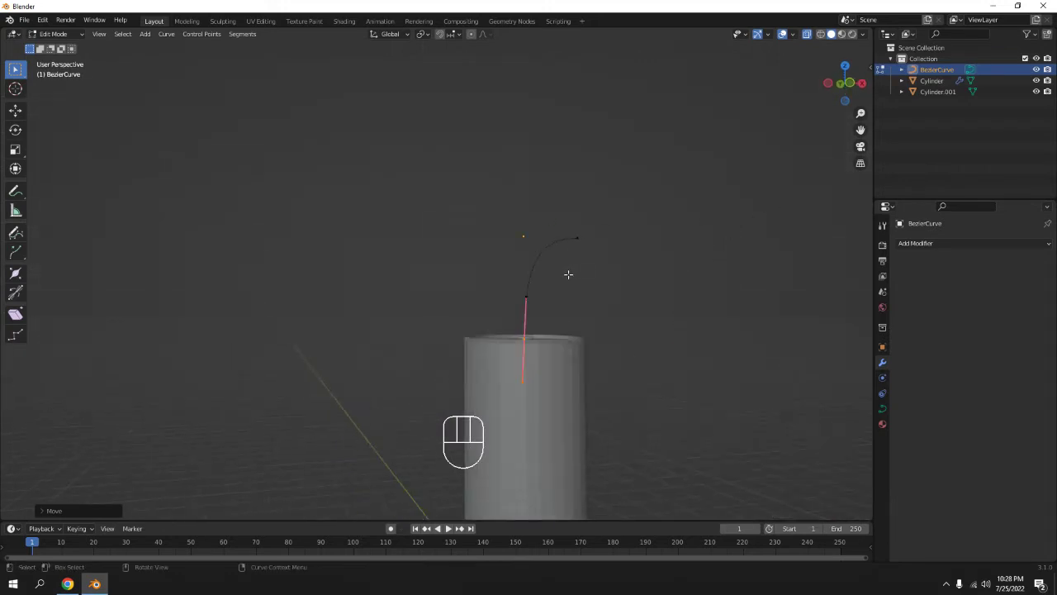
# Move the curve's upper end point up about 2.6 m along Z in the front view
pyautogui.press('KP_1')
pyautogui.moveTo(451, 223); pyautogui.dragTo(517, 300)
pyautogui.press('g')
pyautogui.press('z')
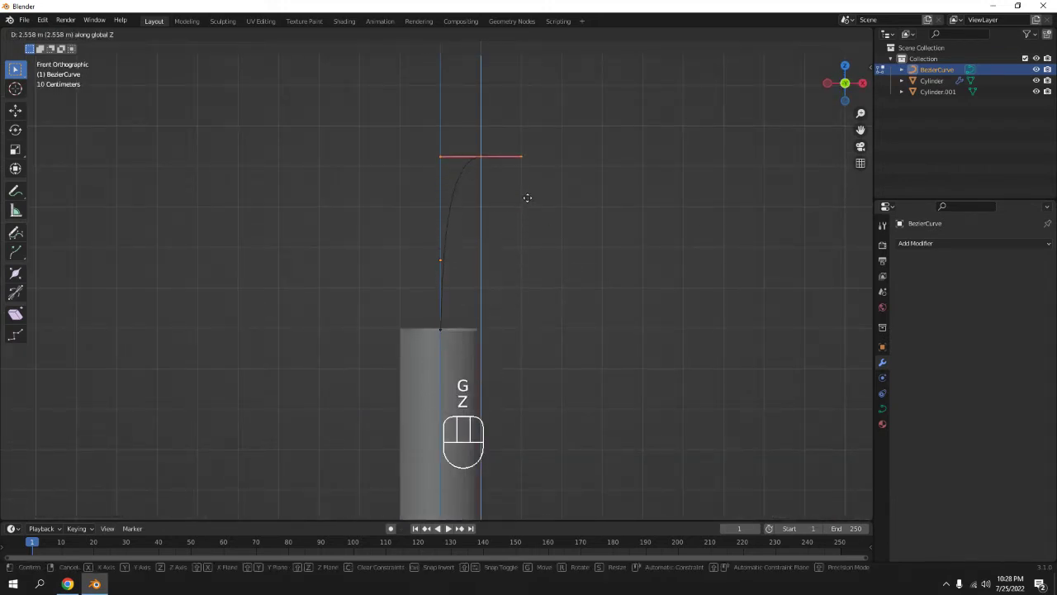
pyautogui.click(525, 196)
# Reposition the upper end point along X, tilt its handles slightly downward on the outer side, and return to Object Mode
pyautogui.press('g')
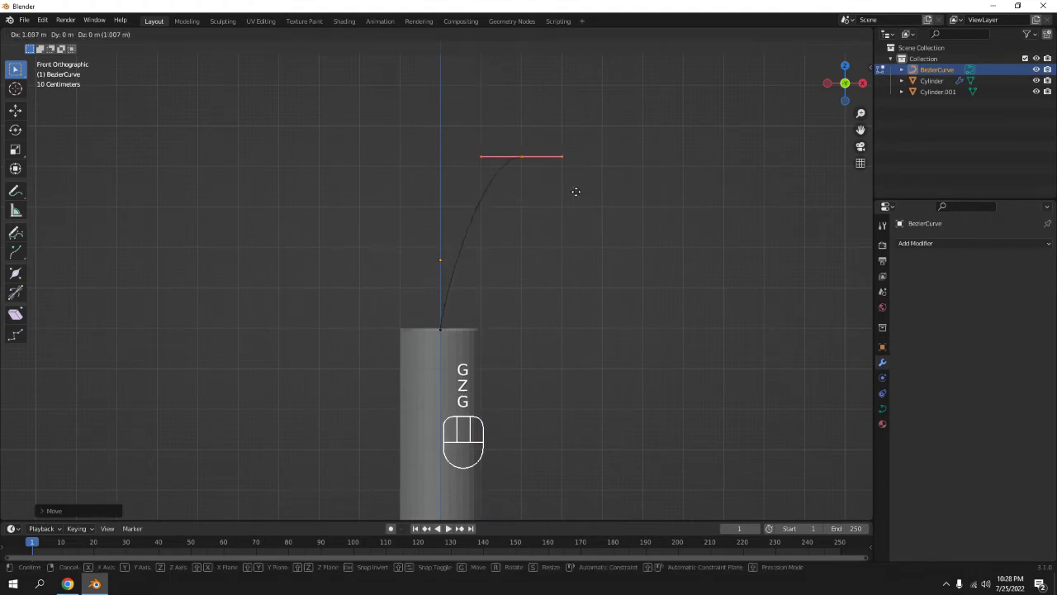
pyautogui.press('r')
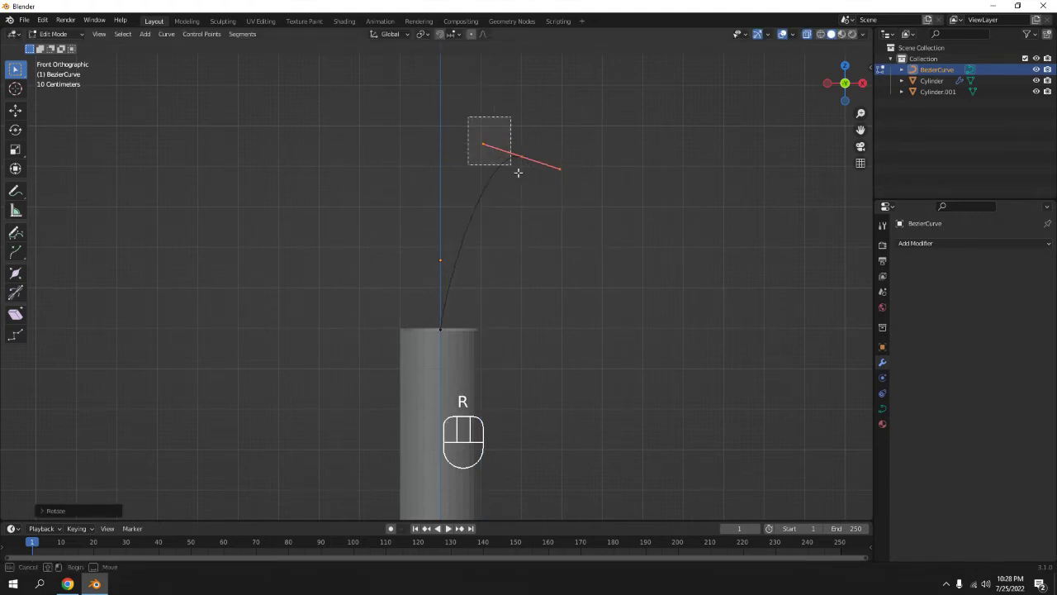
pyautogui.press('r')
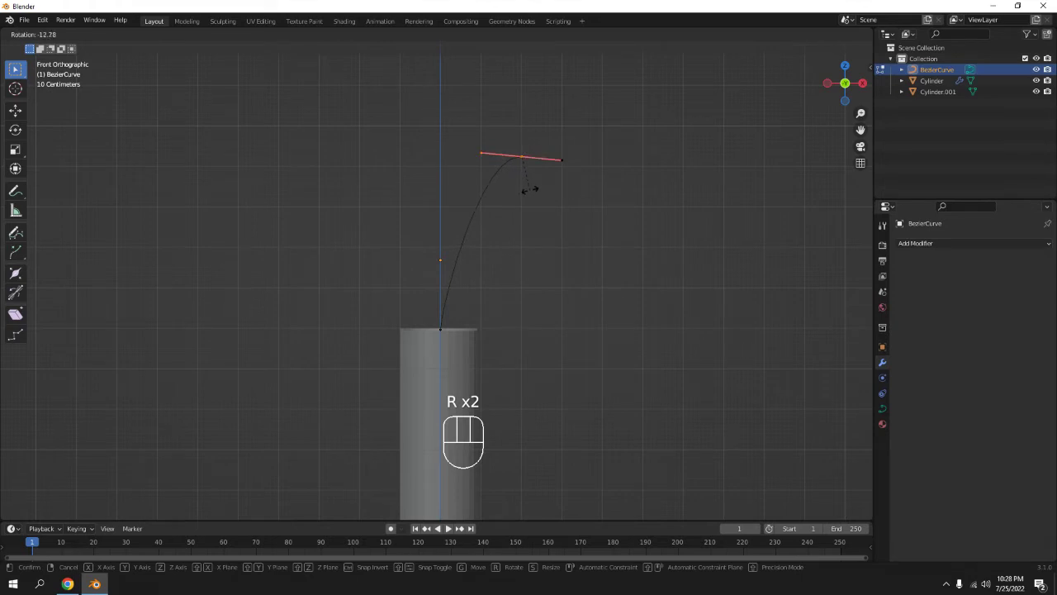
pyautogui.click(530, 190)
pyautogui.press('g')
pyautogui.press('x')
pyautogui.click(556, 198)
pyautogui.press('Tab')
pyautogui.scroll(-2, 575, 213)
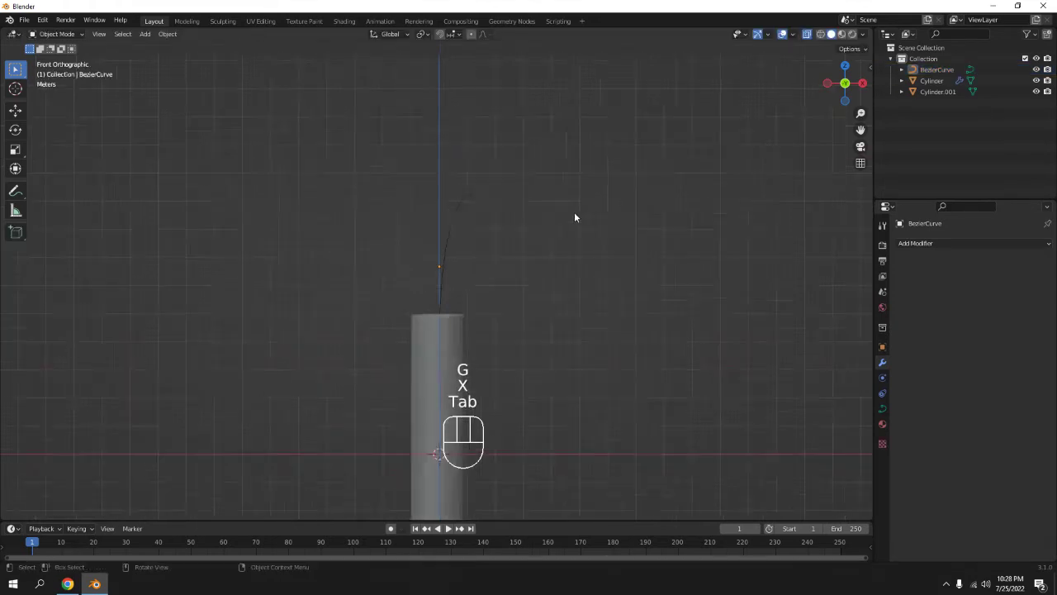
# Extrude a new control point from the curve's upper end, outward and down to about the height of the cylinder's top
pyautogui.moveTo(550, 278); pyautogui.dragTo(484, 260, button='middle')
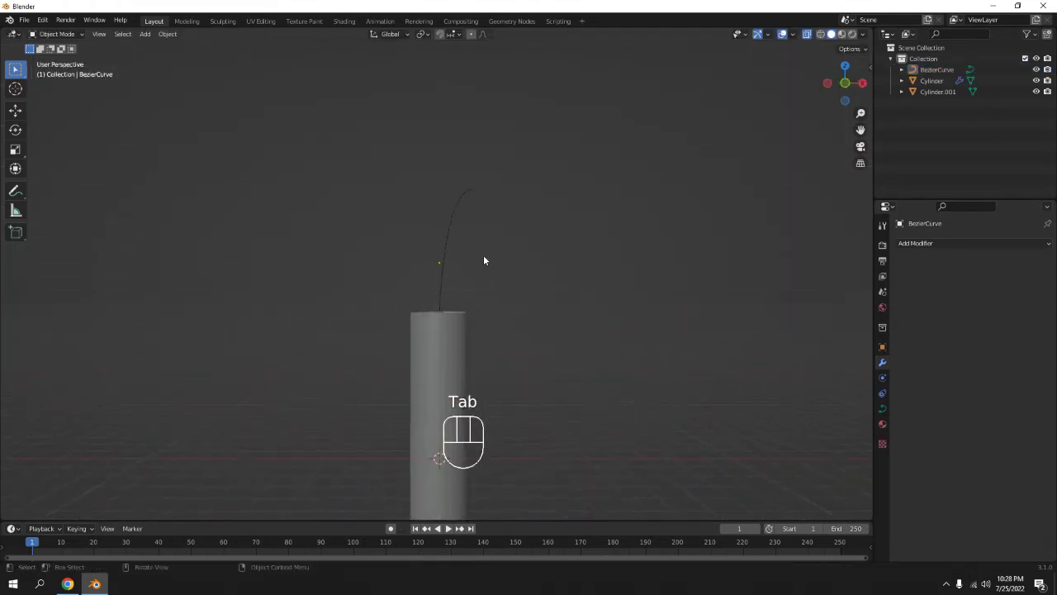
pyautogui.click(456, 213)
pyautogui.press('Tab')
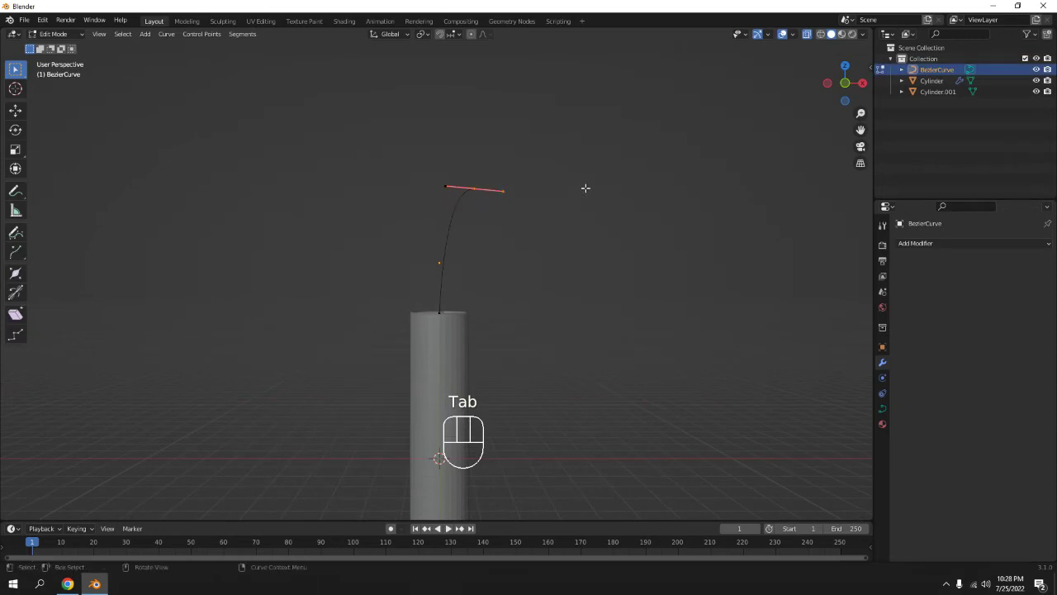
pyautogui.press('KP_1')
pyautogui.press('e')
pyautogui.click(656, 295)
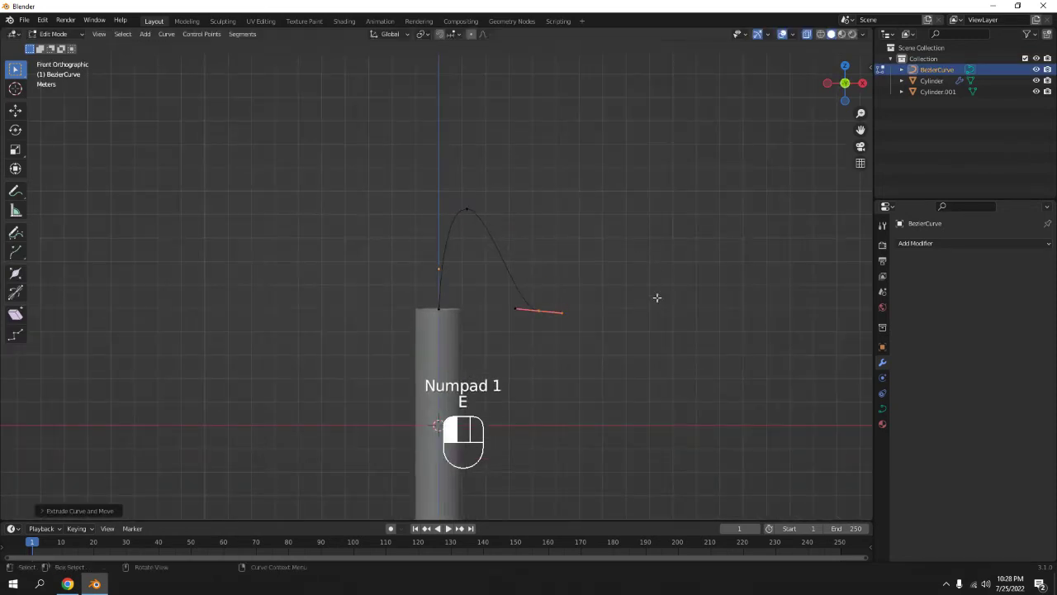
# Move the curve's outer end point slightly below the cylinder's top, tilt its handles upward on the outer side, and return to Object Mode
pyautogui.press('r')
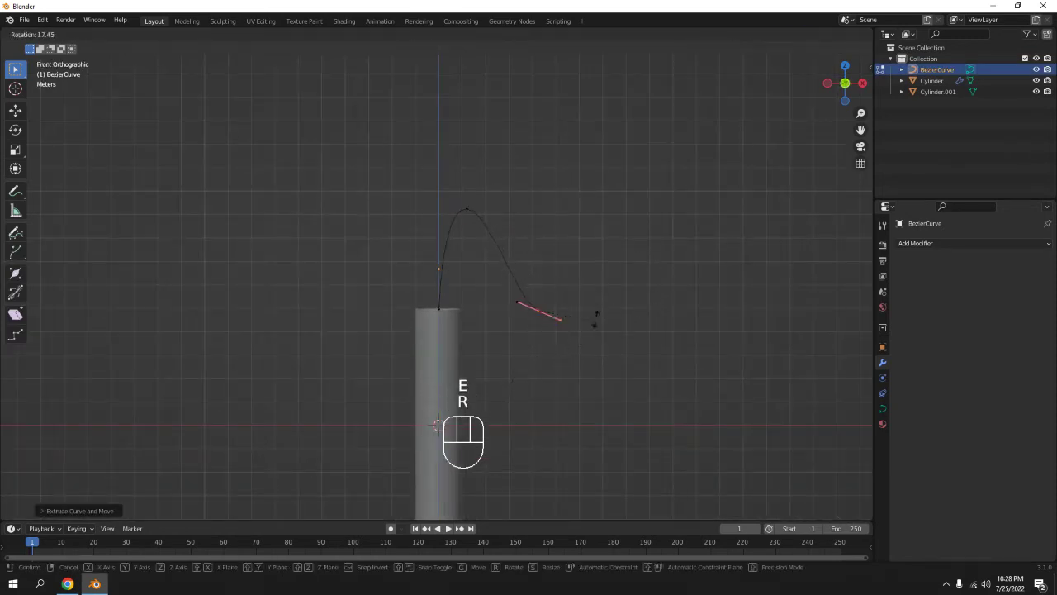
pyautogui.click(578, 280)
pyautogui.press('g')
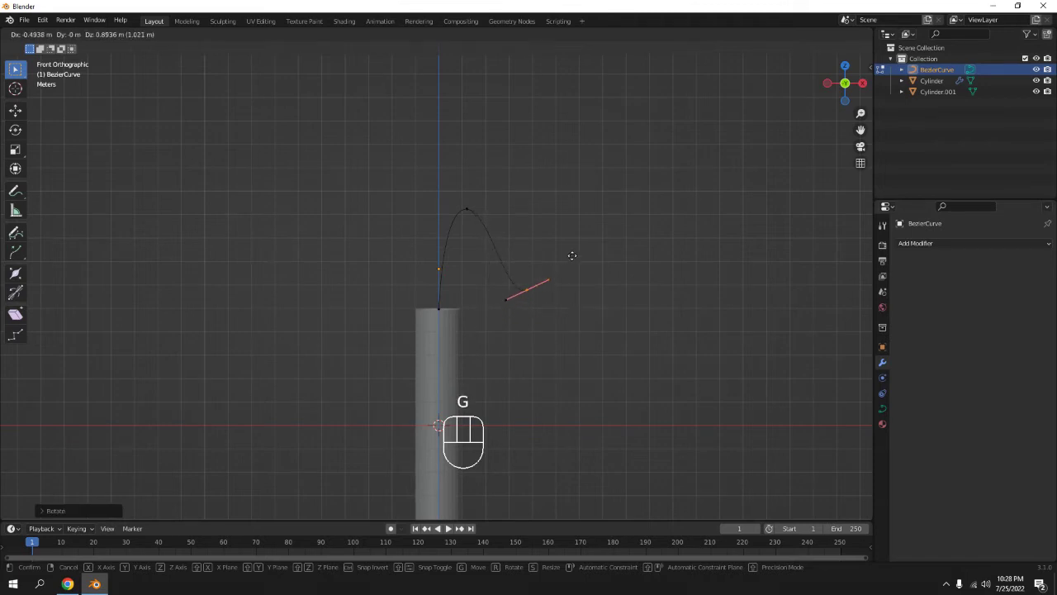
pyautogui.press('r')
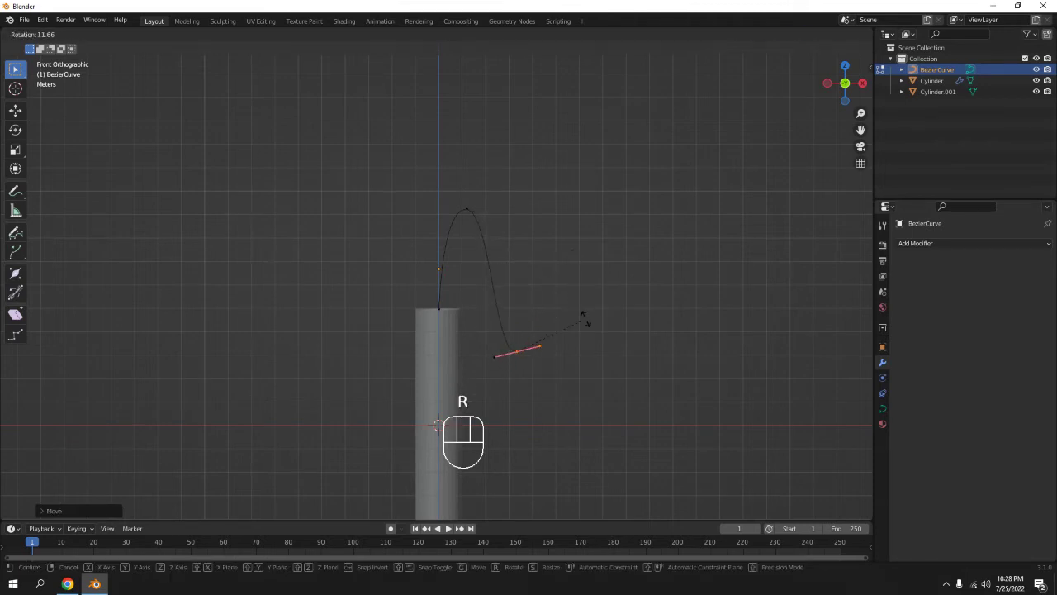
pyautogui.press('g')
pyautogui.click(599, 318)
pyautogui.press('Tab')
# Give the curve a round bevel with a depth of 0.02 m in its geometry settings
pyautogui.moveTo(593, 239); pyautogui.dragTo(538, 283, button='middle')
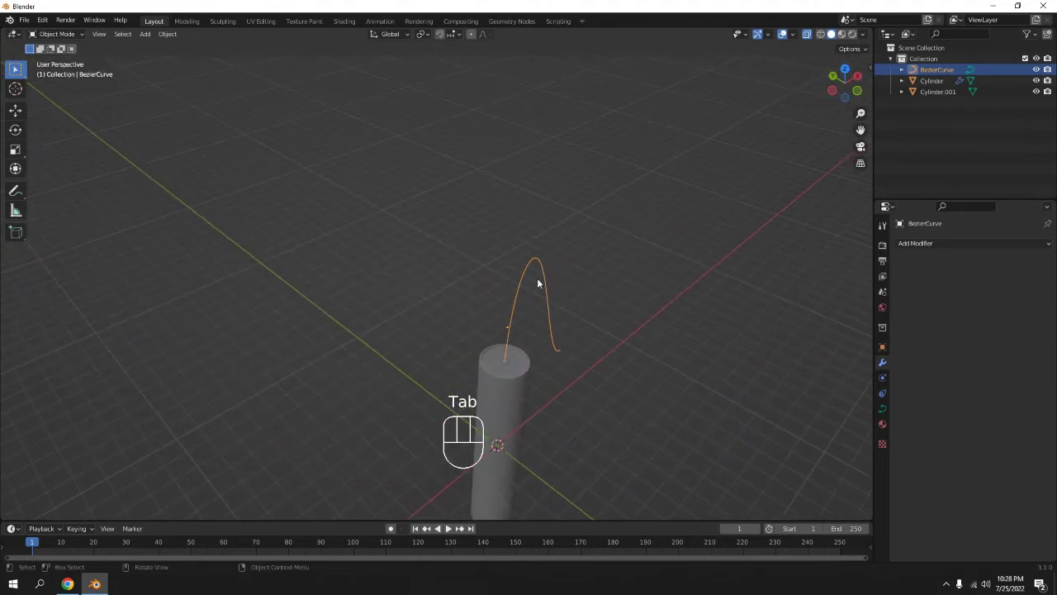
pyautogui.click(882, 411)
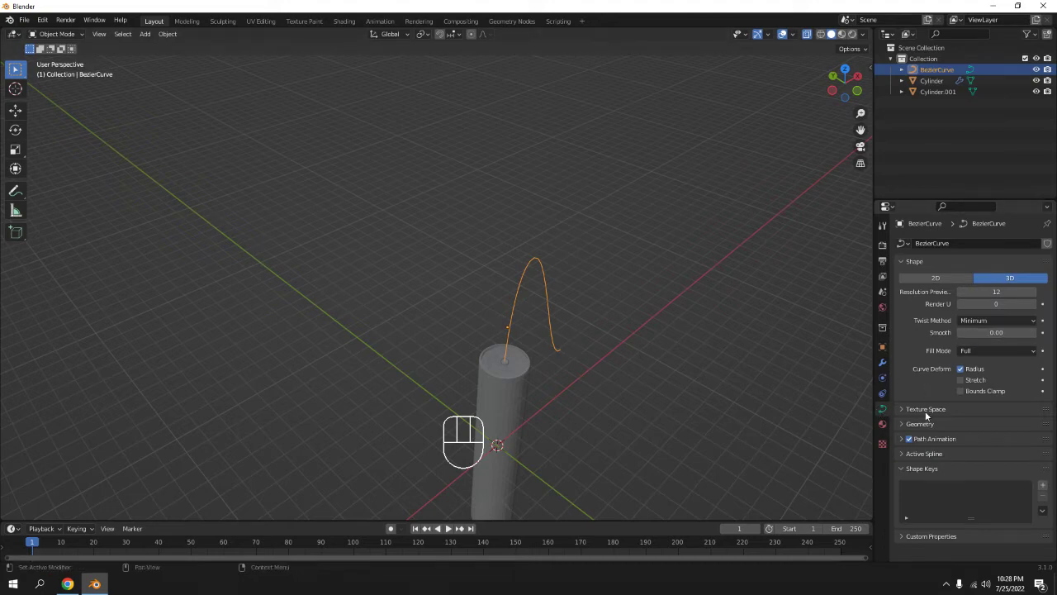
pyautogui.click(904, 423)
pyautogui.scroll(-2, 996, 469)
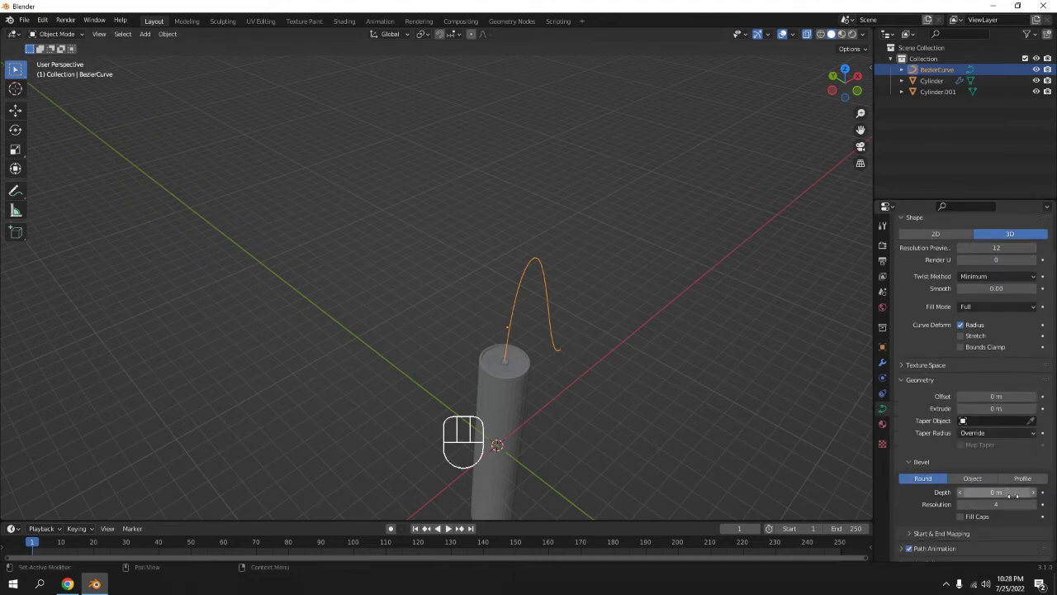
pyautogui.scroll(-4, 1034, 501)
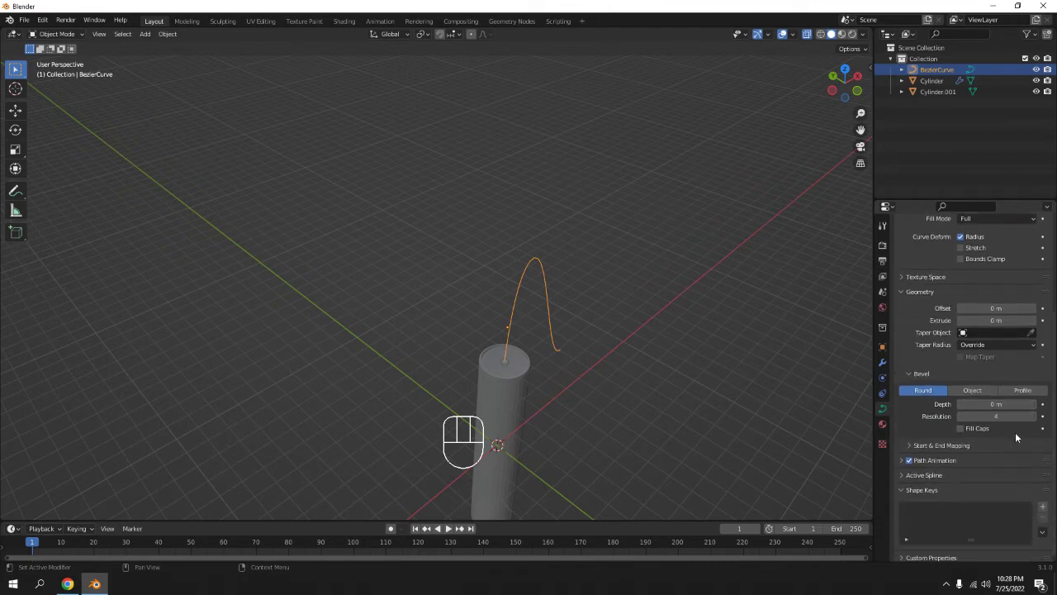
pyautogui.click(1032, 406)
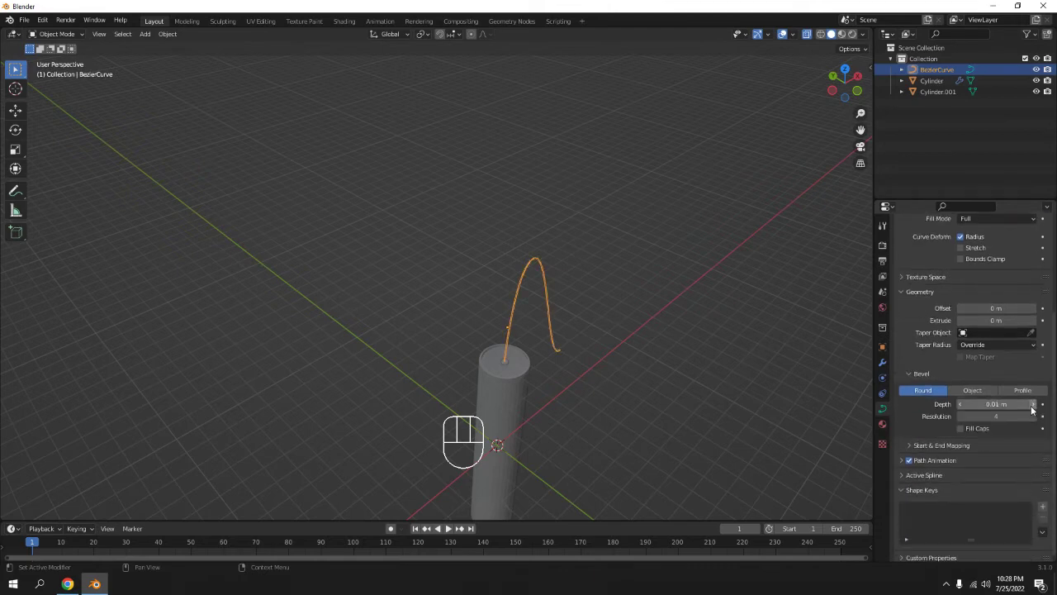
pyautogui.click(1031, 407)
# Increase the curve's bevel depth to 0.06 m so the strand better fits the nub
pyautogui.moveTo(720, 348); pyautogui.dragTo(681, 348, button='middle')
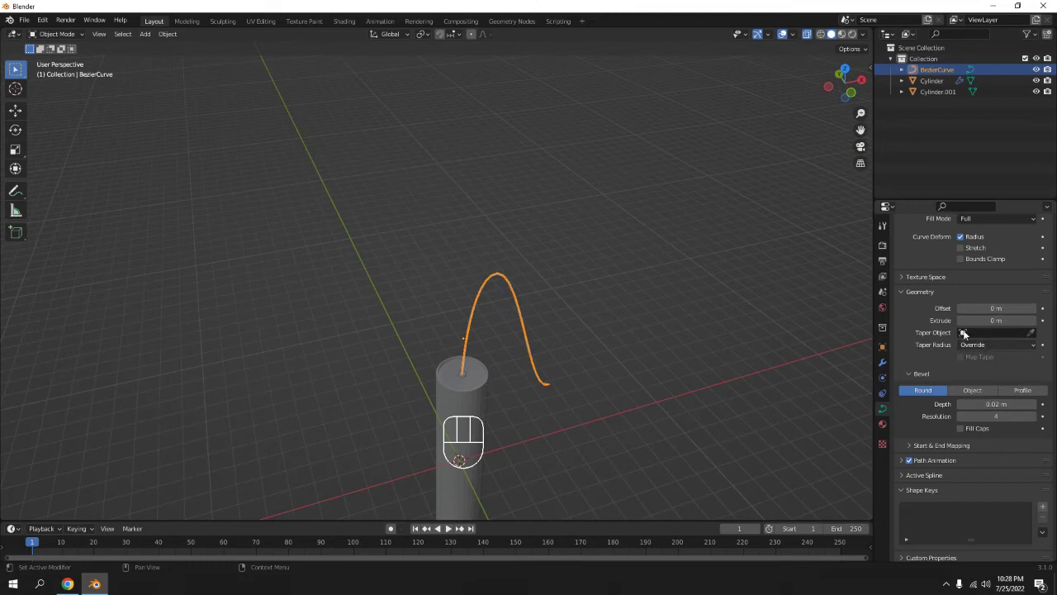
pyautogui.moveTo(578, 334); pyautogui.dragTo(661, 264, button='middle')
pyautogui.scroll(3, 778, 285)
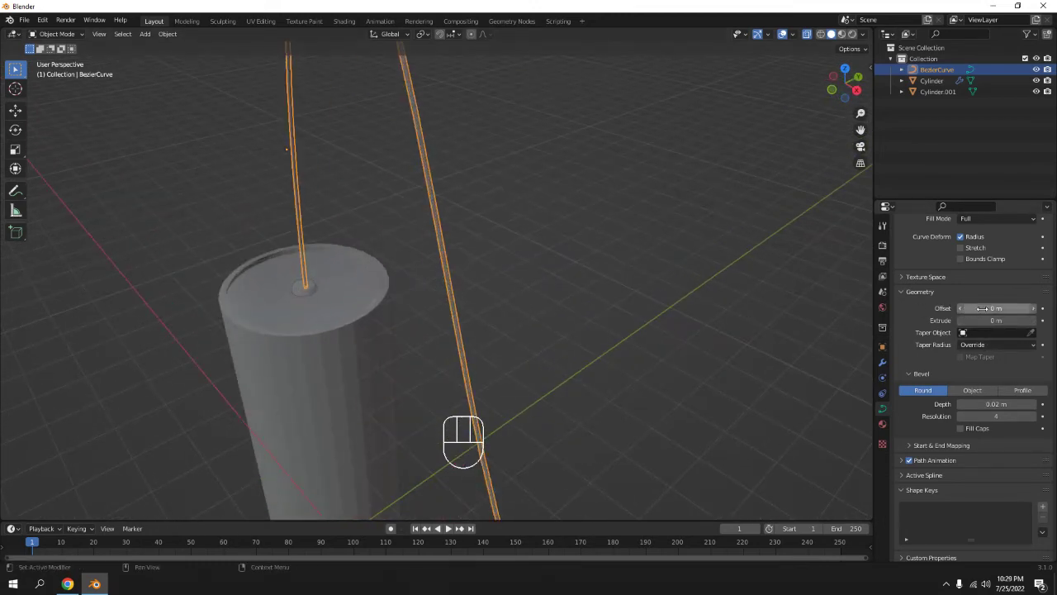
pyautogui.click(1034, 408)
pyautogui.click(1033, 408)
pyautogui.moveTo(661, 463); pyautogui.dragTo(631, 347, button='middle')
pyautogui.click(639, 384)
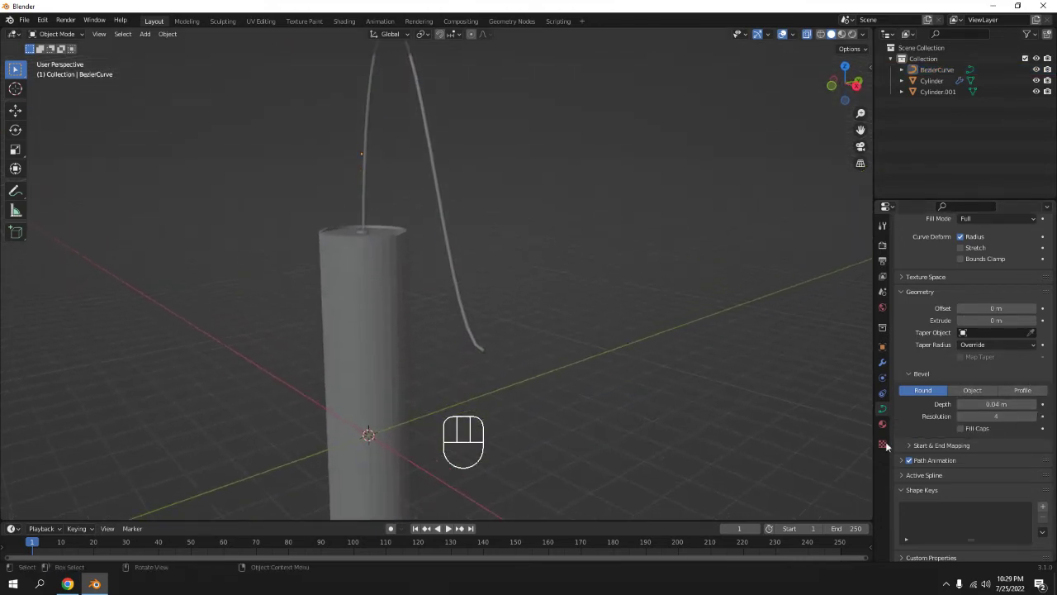
pyautogui.click(1032, 405)
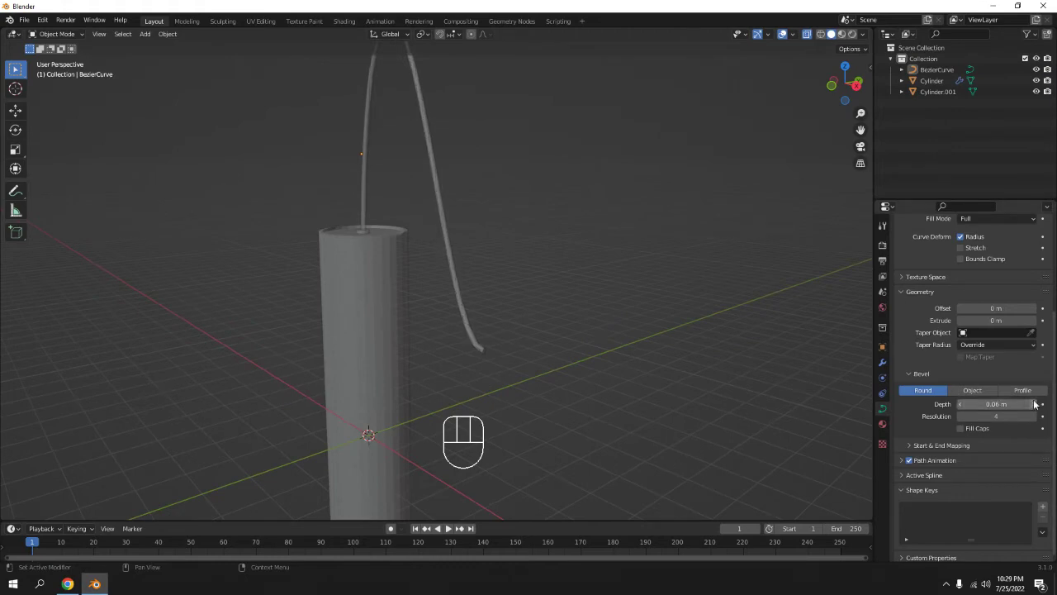
# Show the cylinder's nub close up in top view and select the strand curve
pyautogui.moveTo(587, 285); pyautogui.dragTo(598, 78, button='middle')
pyautogui.press('KP_7')
pyautogui.scroll(3, 573, 365)
pyautogui.scroll(4, 550, 131)
pyautogui.keyDown('shift'); pyautogui.moveTo(545, 133); pyautogui.dragTo(555, 158, button='middle'); pyautogui.keyUp('shift')
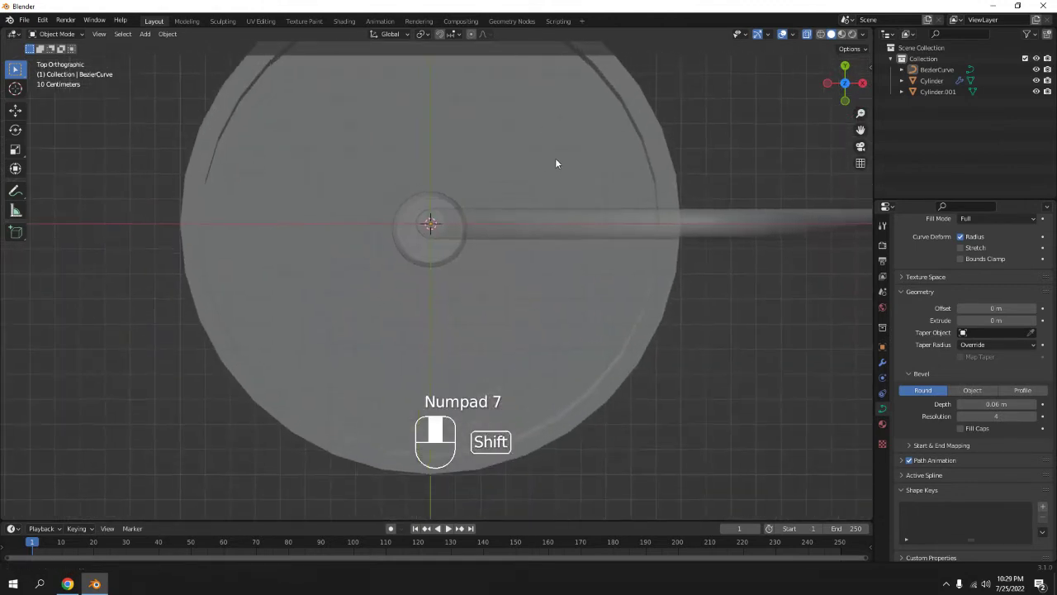
pyautogui.scroll(2, 541, 182)
pyautogui.keyDown('shift'); pyautogui.moveTo(480, 174); pyautogui.dragTo(468, 221, button='middle'); pyautogui.keyUp('shift')
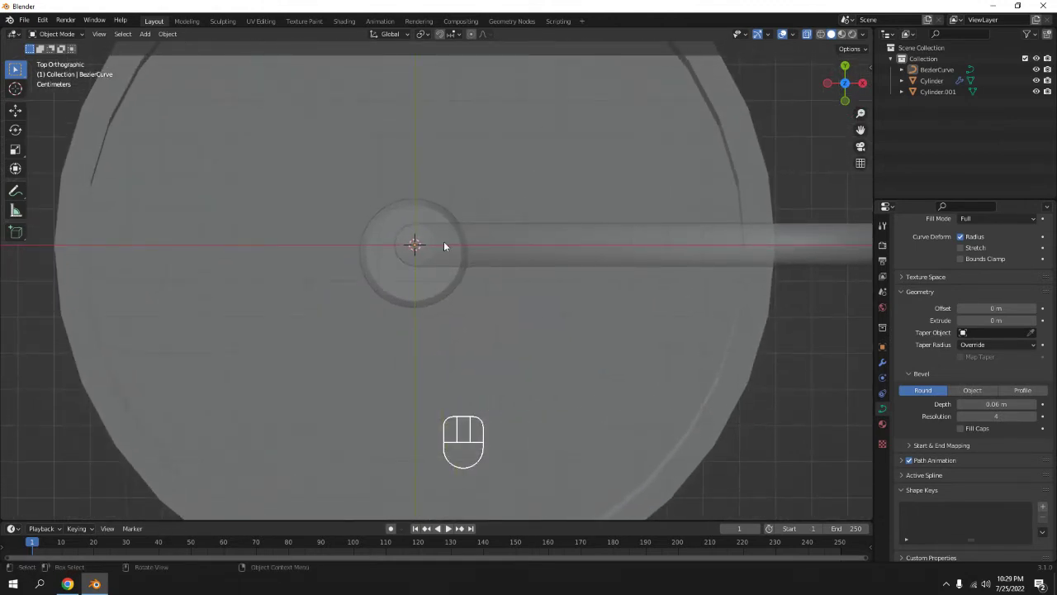
pyautogui.click(563, 244)
pyautogui.click(580, 243)
pyautogui.press('g')
pyautogui.press('z')
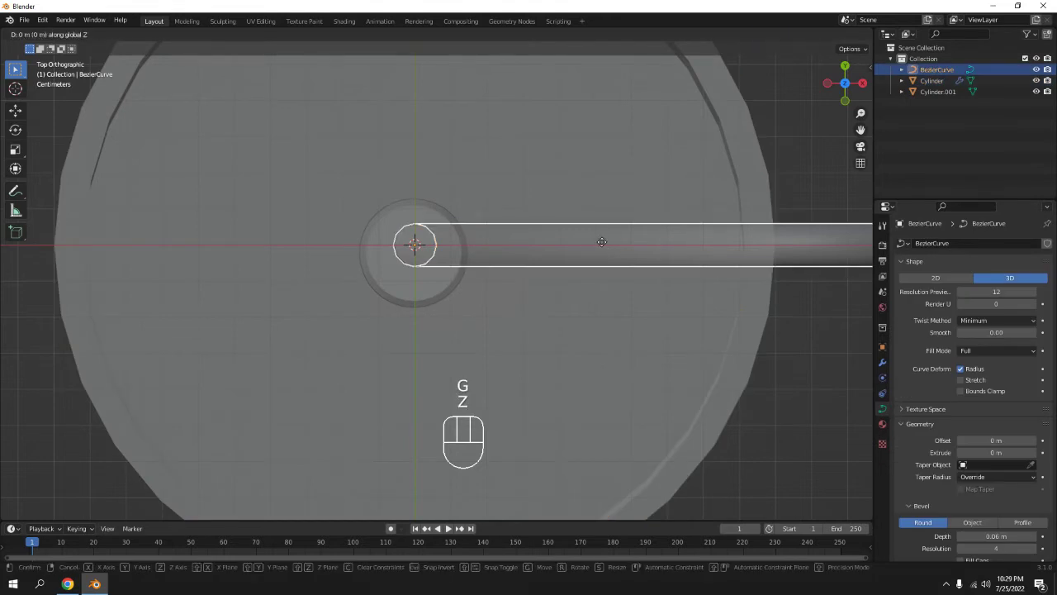
pyautogui.rightClick(612, 260)
# Move the curve about 0.02 m in the negative Y direction to centre it on the nub
pyautogui.press('g')
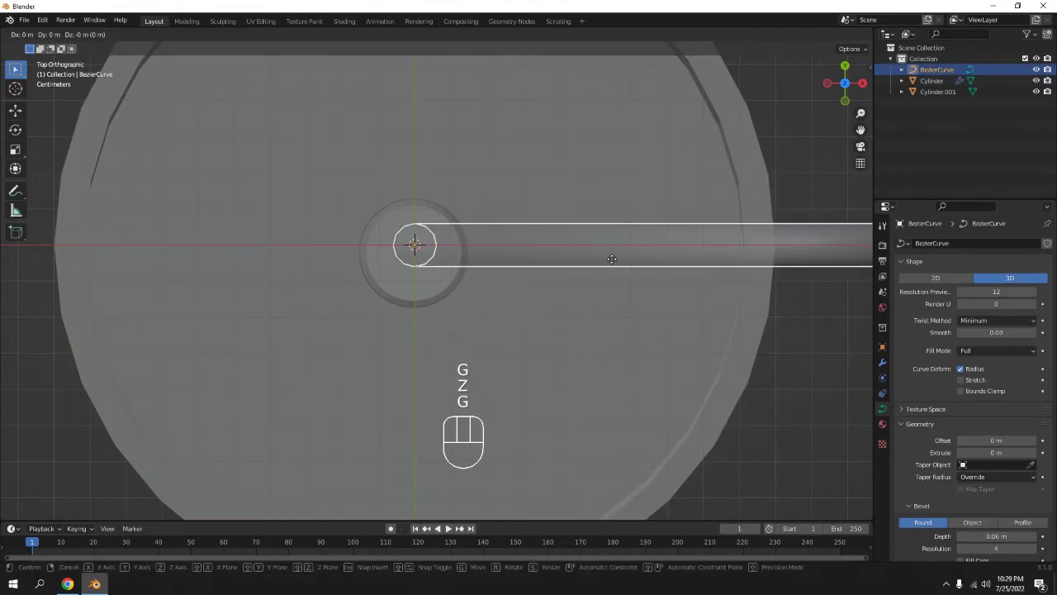
pyautogui.press('y')
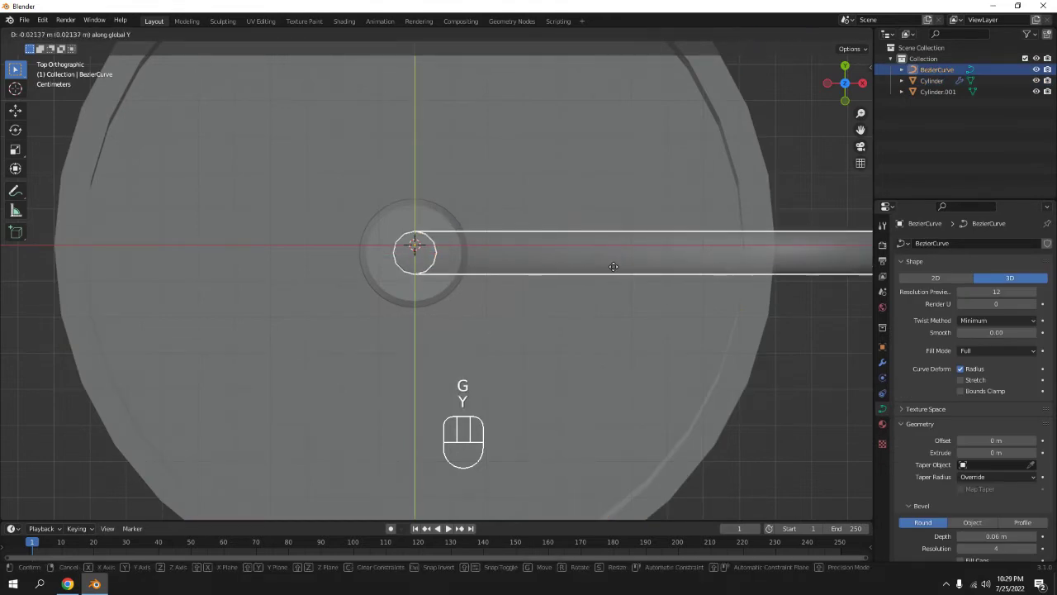
pyautogui.click(613, 267)
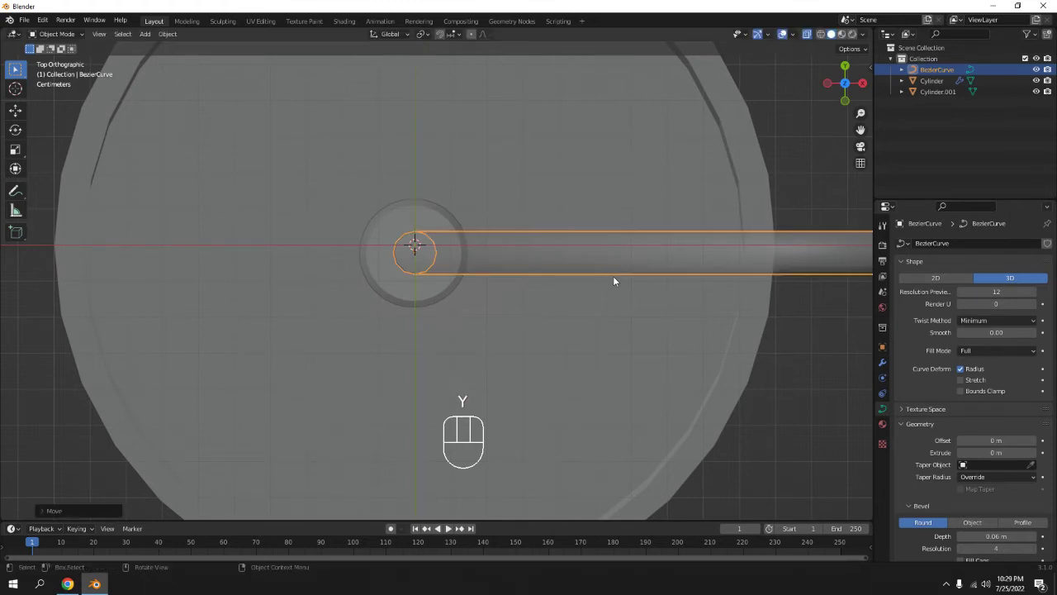
# Examine the beveled strand from several angles, including its free end
pyautogui.moveTo(613, 276); pyautogui.dragTo(595, 246, button='middle')
pyautogui.scroll(-5, 594, 181)
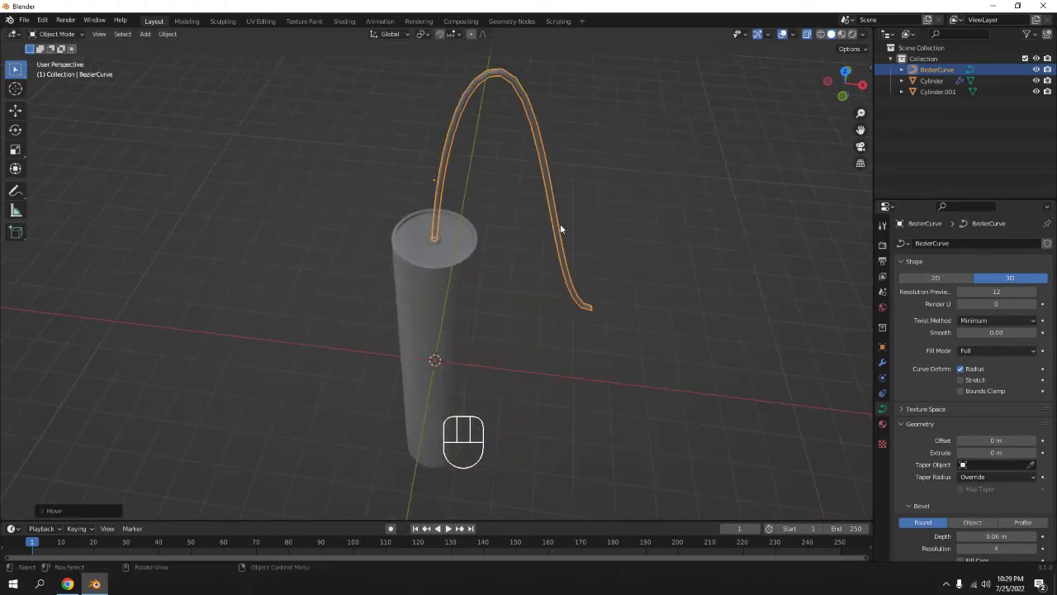
pyautogui.click(529, 237)
pyautogui.moveTo(528, 237); pyautogui.dragTo(504, 218, button='middle')
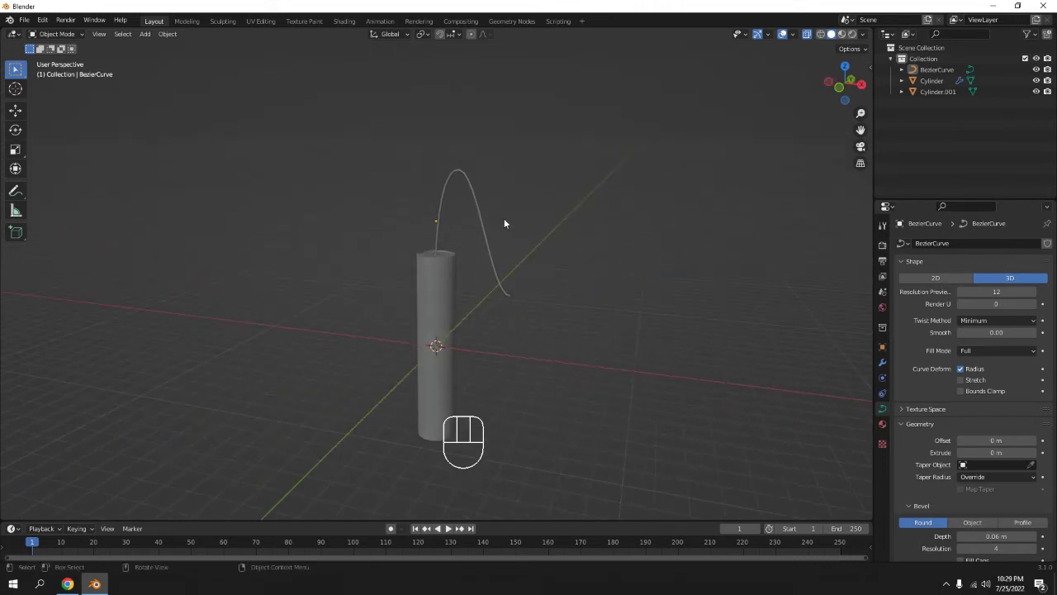
pyautogui.click(439, 208)
pyautogui.scroll(4, 508, 248)
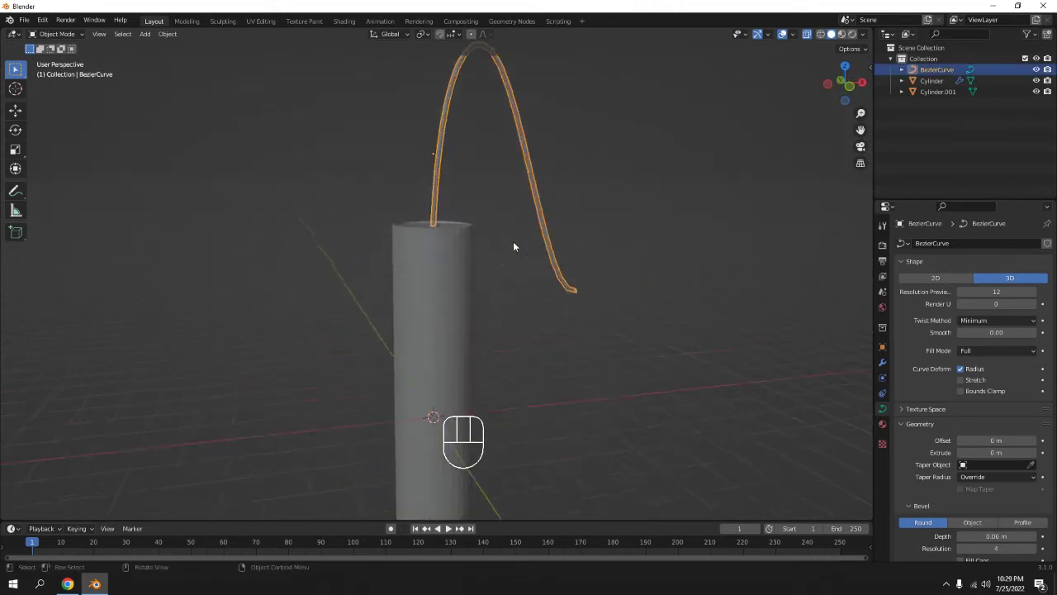
pyautogui.moveTo(539, 295); pyautogui.dragTo(487, 263, button='middle')
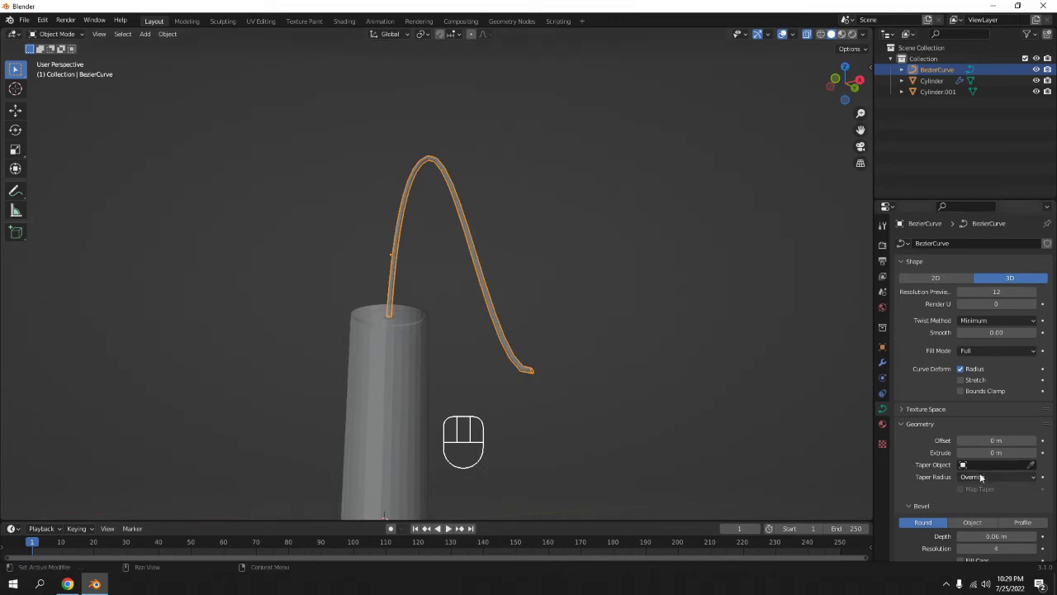
pyautogui.keyDown('shift'); pyautogui.moveTo(535, 369); pyautogui.dragTo(418, 339, button='middle'); pyautogui.keyUp('shift')
pyautogui.scroll(-3, 1014, 482)
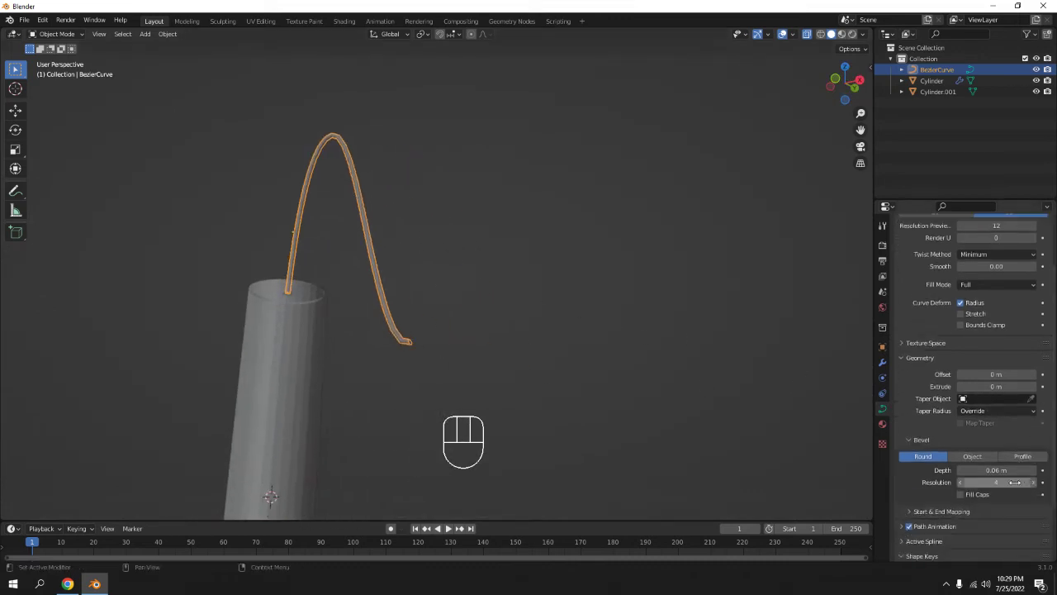
pyautogui.scroll(3, 450, 397)
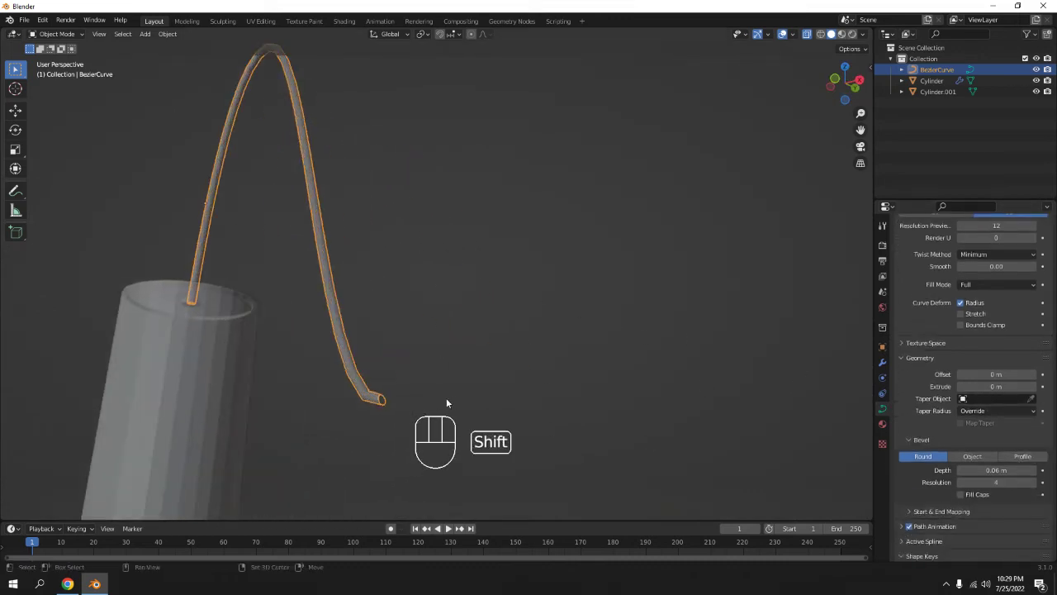
pyautogui.keyDown('shift'); pyautogui.moveTo(447, 400); pyautogui.dragTo(492, 338, button='middle'); pyautogui.keyUp('shift')
pyautogui.scroll(2, 536, 279)
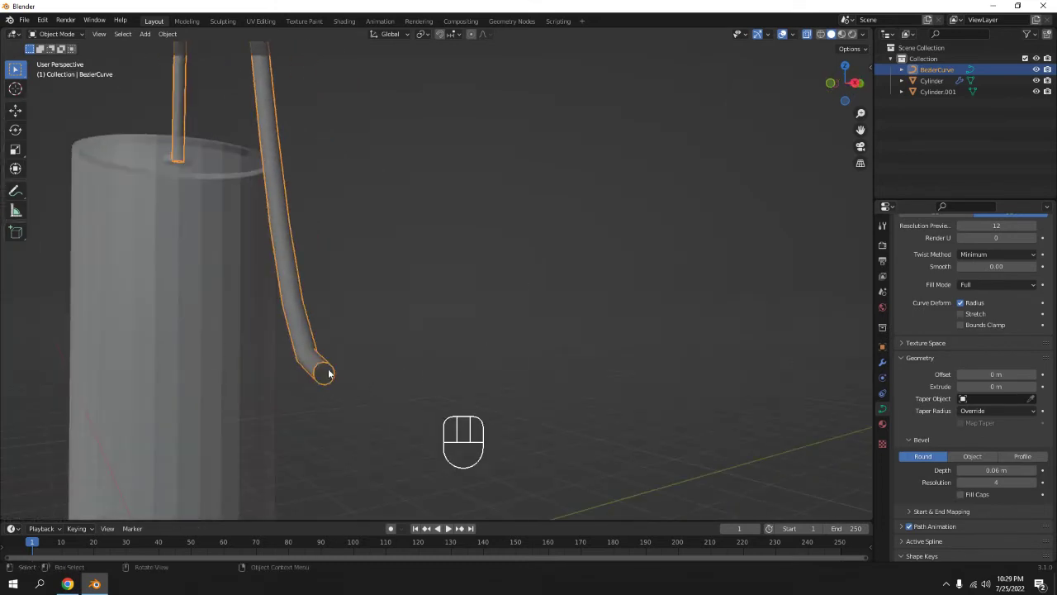
# Turn off X-ray display and enable Fill Caps to close the strand's open ends
pyautogui.click(808, 35)
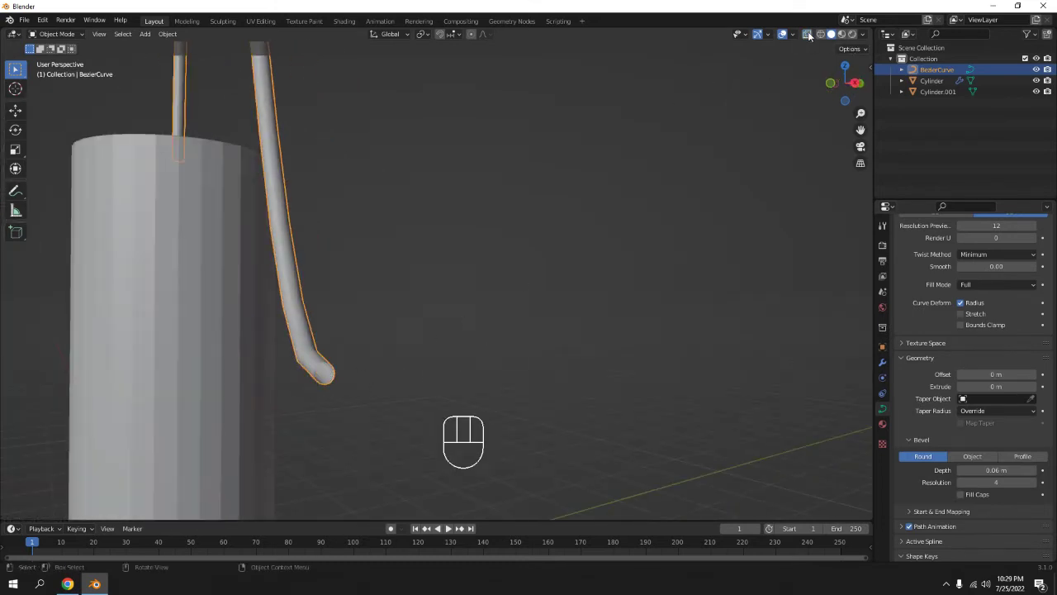
pyautogui.moveTo(480, 289); pyautogui.dragTo(488, 319, button='middle')
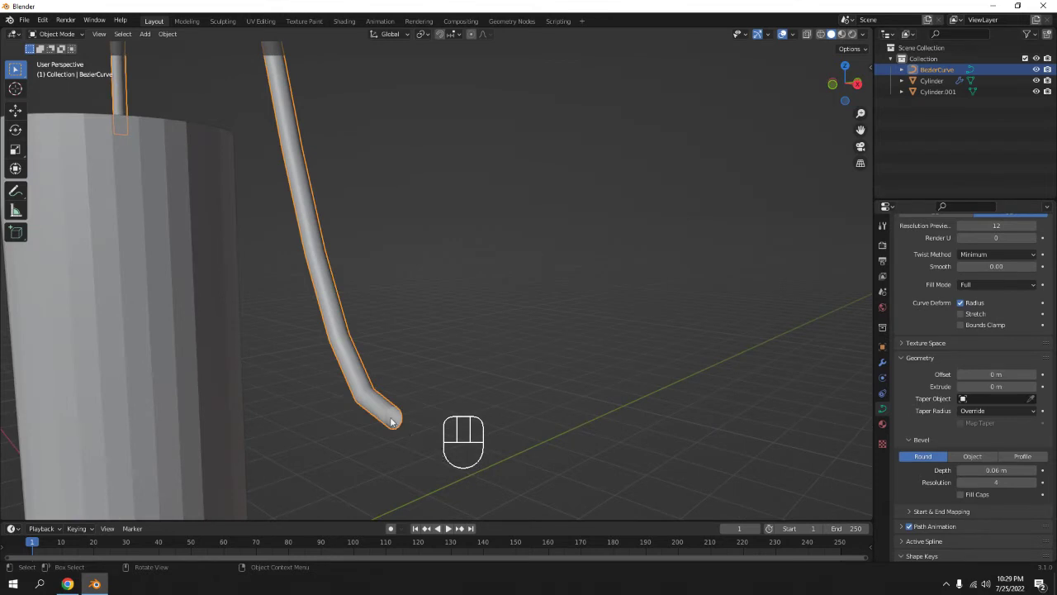
pyautogui.click(960, 494)
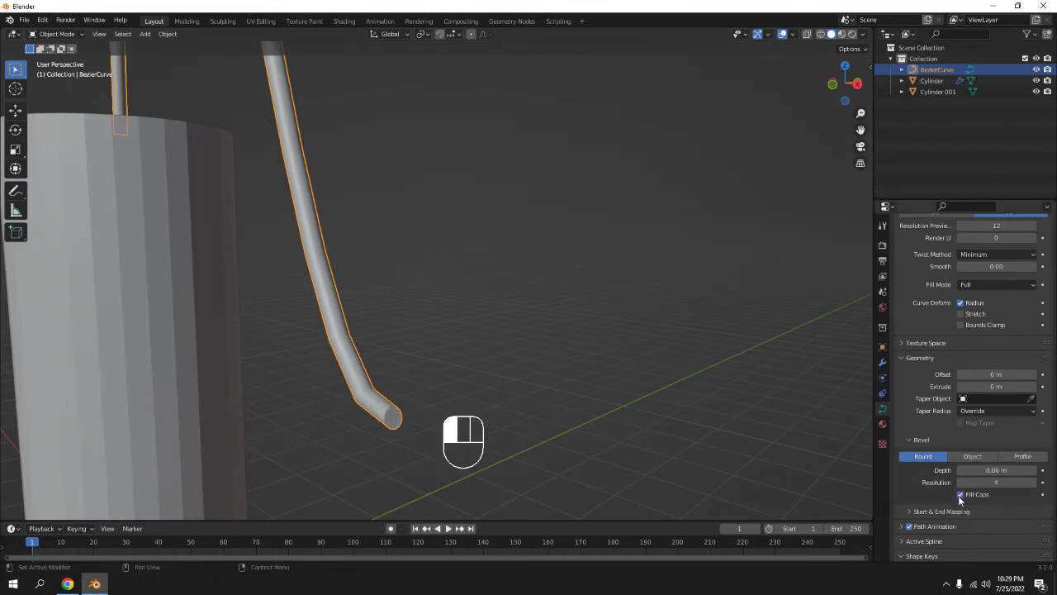
pyautogui.click(572, 276)
# Convert the strand curve to a mesh
pyautogui.moveTo(551, 305); pyautogui.dragTo(623, 395, button='middle')
pyautogui.click(375, 212)
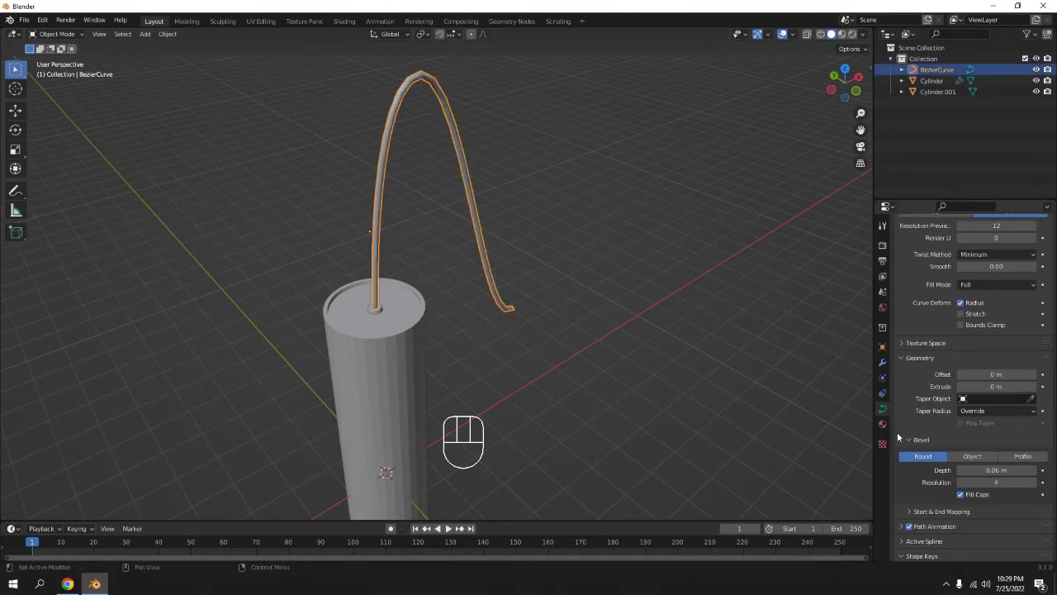
pyautogui.rightClick(383, 198)
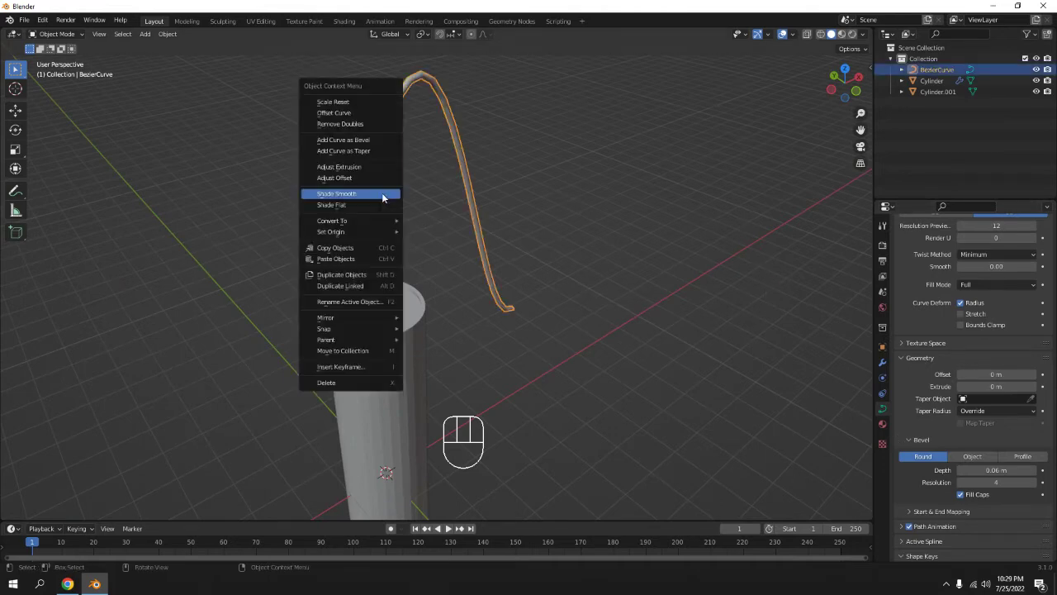
pyautogui.moveTo(361, 222)
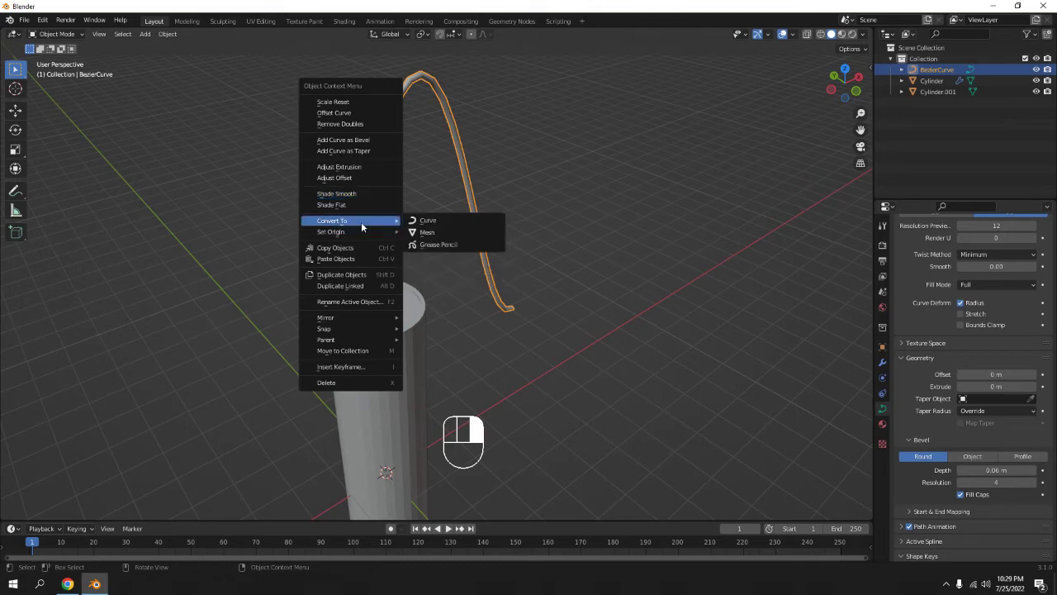
pyautogui.click(428, 232)
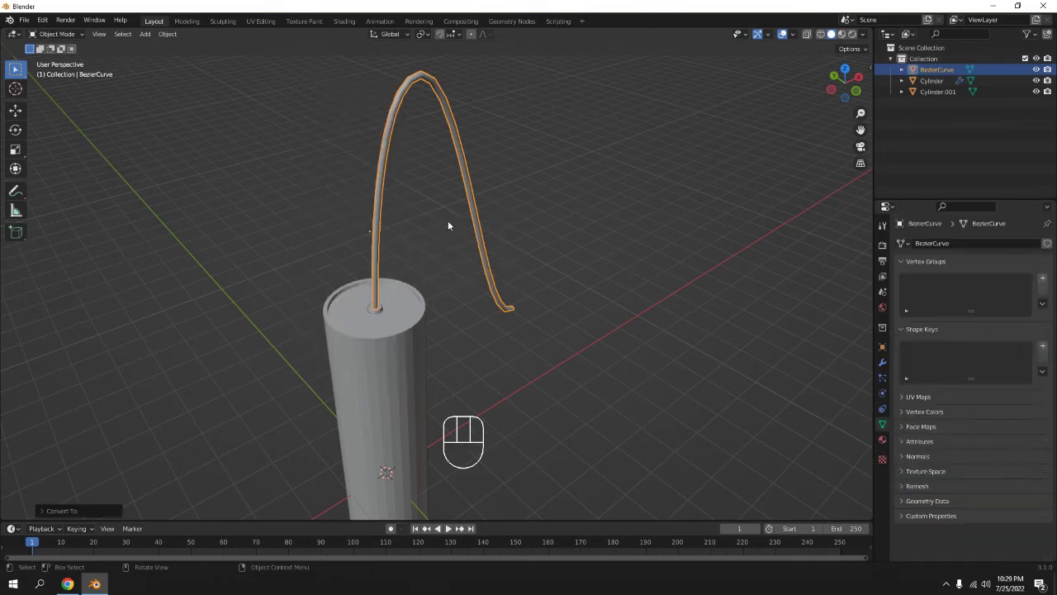
# Check the converted strand's mesh in Edit Mode and return to Object Mode
pyautogui.moveTo(540, 146); pyautogui.dragTo(549, 257, button='middle')
pyautogui.click(401, 189)
pyautogui.press('Tab')
pyautogui.scroll(4, 448, 168)
pyautogui.press('Tab')
# Try smooth shading on the strand mesh, then undo it
pyautogui.click(497, 155)
pyautogui.click(442, 134)
pyautogui.rightClick(440, 124)
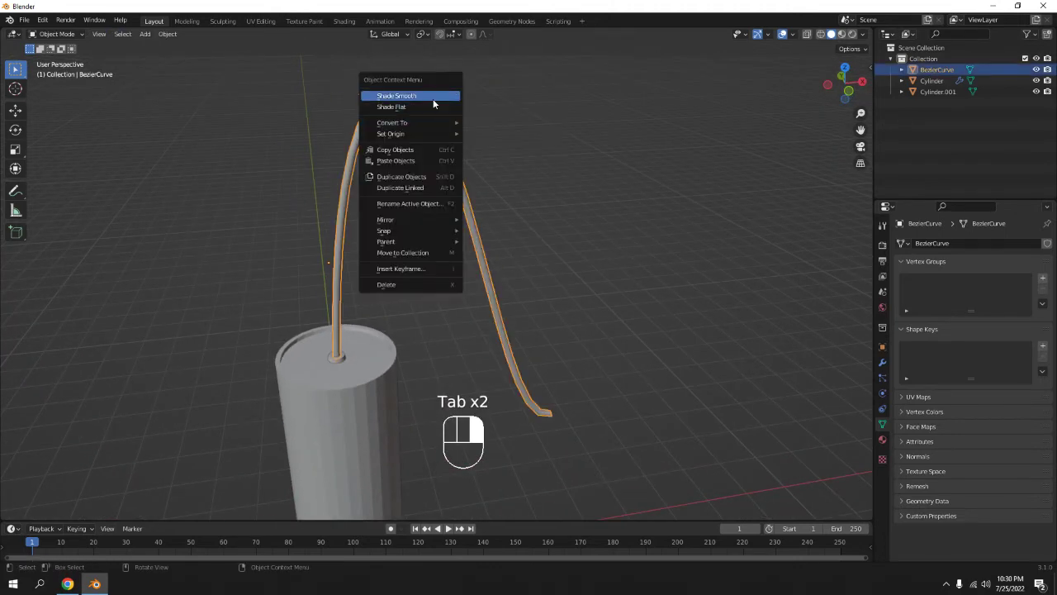
pyautogui.click(433, 98)
pyautogui.hotkey('ctrl', 'z')
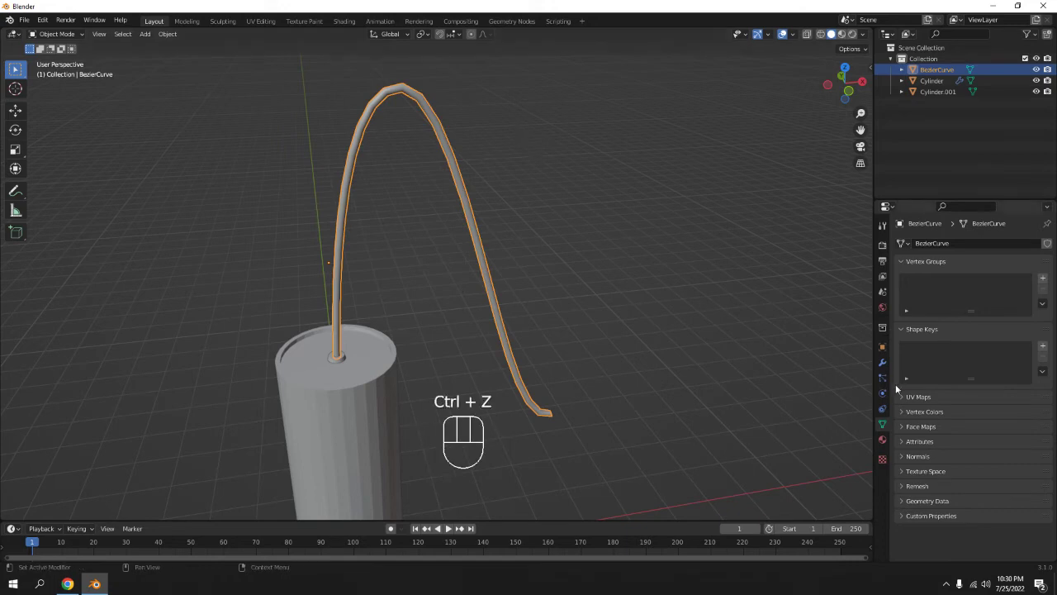
# Add a Subdivision Surface modifier to the strand with a viewport level of 2 and apply it
pyautogui.click(882, 363)
pyautogui.click(914, 245)
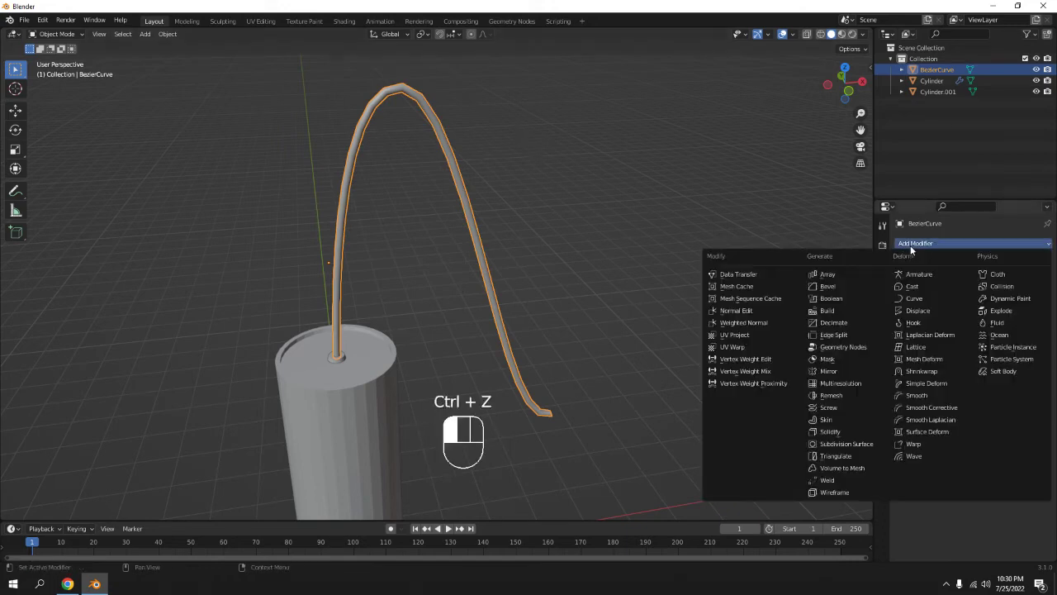
pyautogui.click(876, 444)
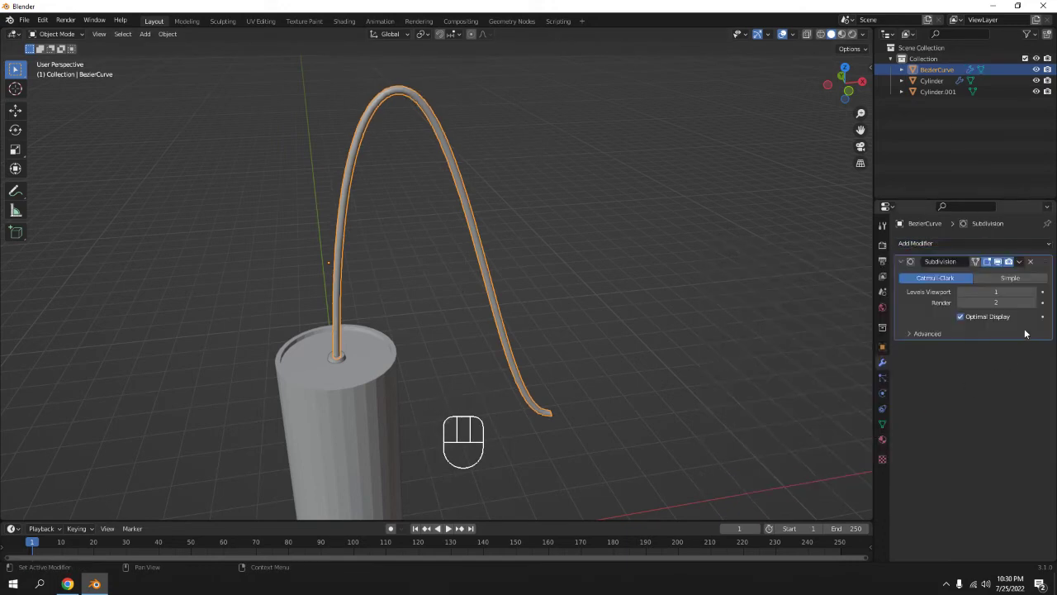
pyautogui.click(754, 289)
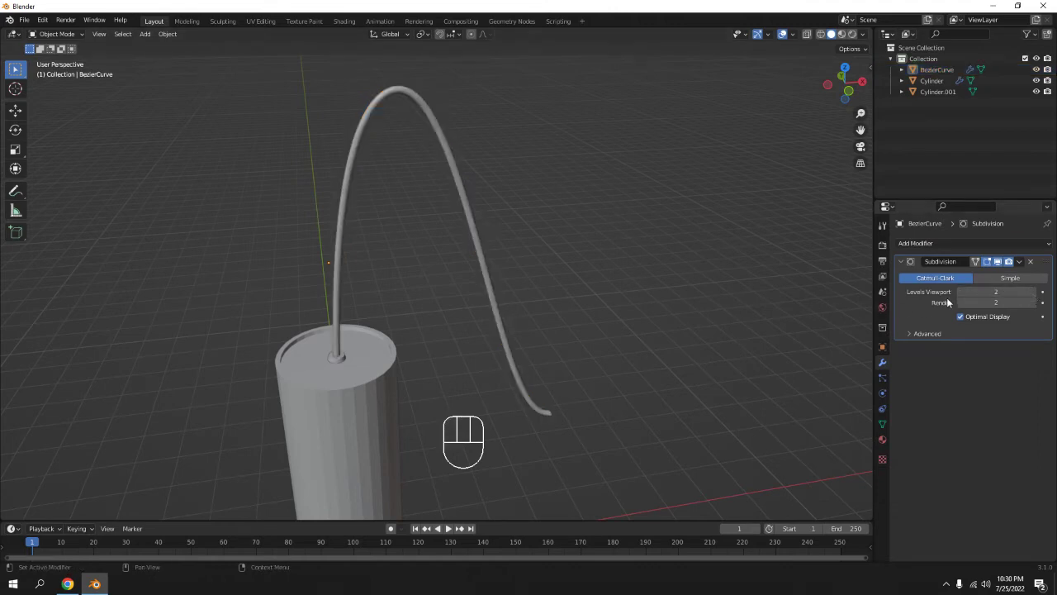
pyautogui.hotkey('ctrl', 'a')
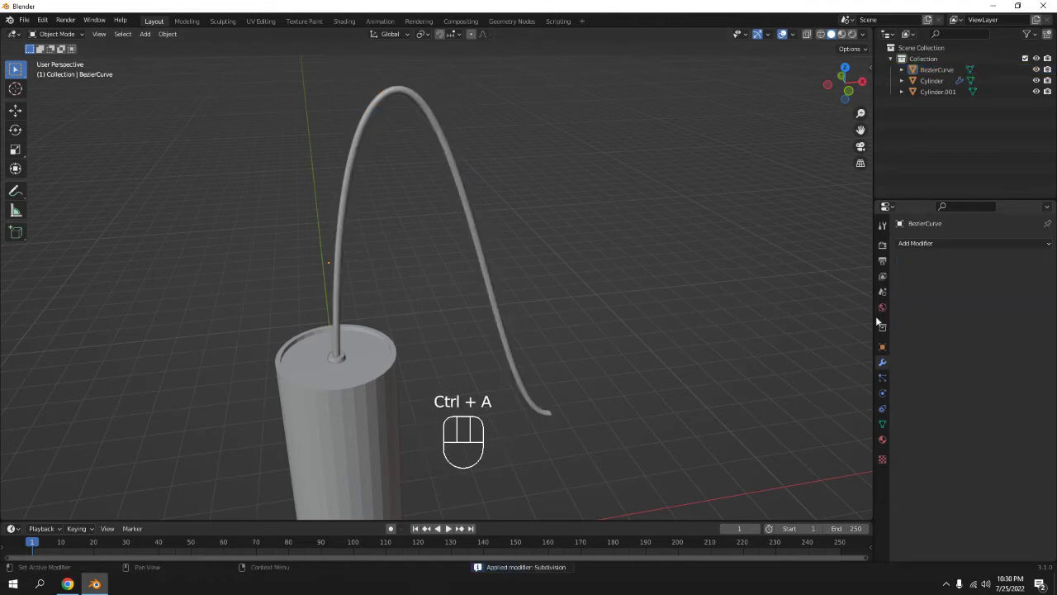
# Inspect the mesh at the strand's free end in Edit Mode, then return to Object Mode
pyautogui.moveTo(562, 313); pyautogui.dragTo(461, 313, button='middle')
pyautogui.keyDown('shift'); pyautogui.moveTo(462, 199); pyautogui.dragTo(472, 111, button='middle'); pyautogui.keyUp('shift')
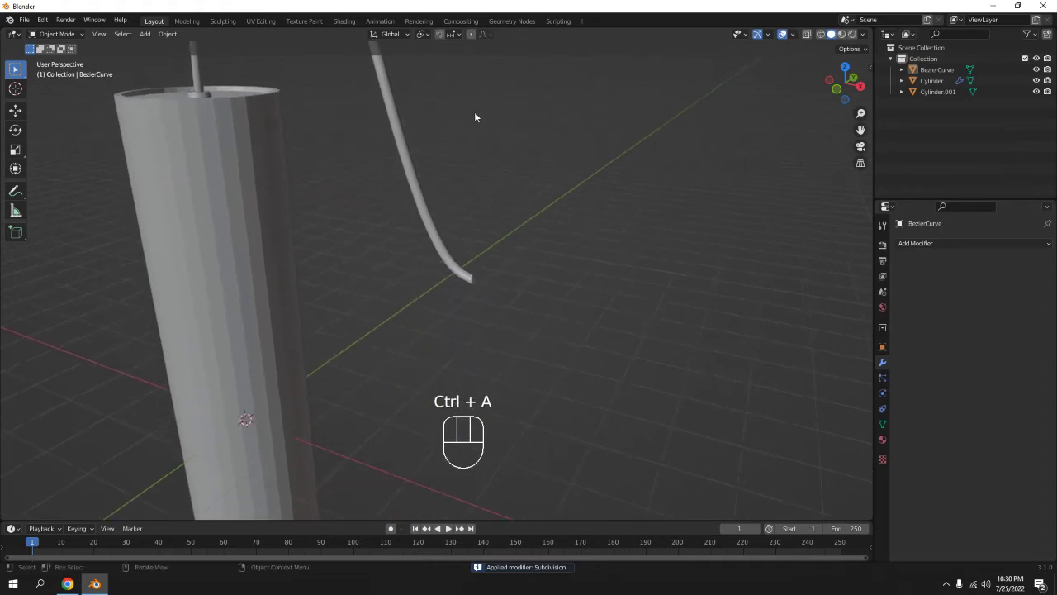
pyautogui.scroll(5, 506, 153)
pyautogui.keyDown('shift'); pyautogui.moveTo(527, 163); pyautogui.dragTo(469, 231, button='middle'); pyautogui.keyUp('shift')
pyautogui.press('Tab')
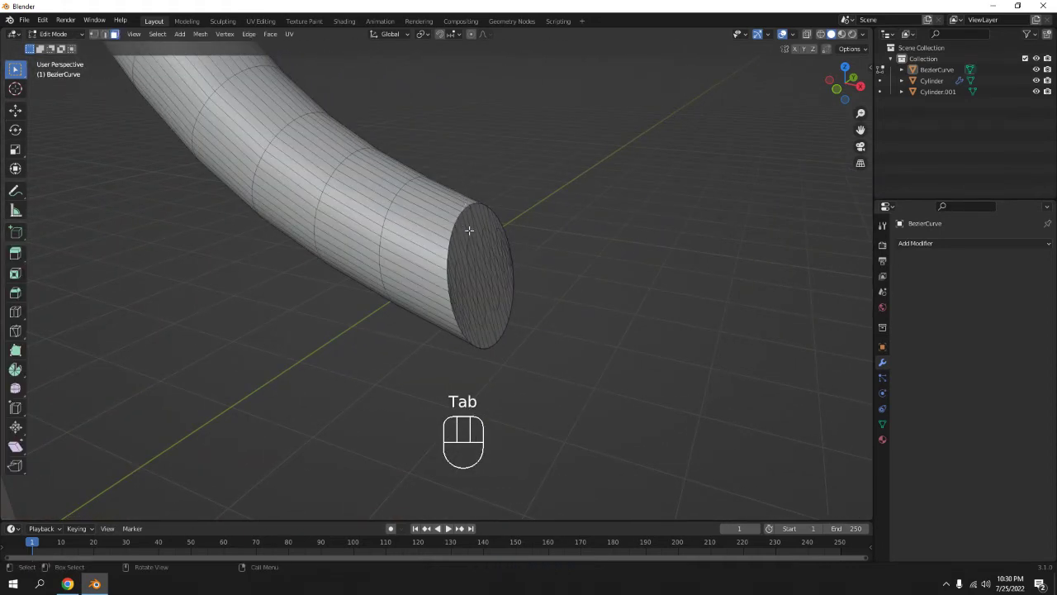
pyautogui.press('Tab')
pyautogui.scroll(-12, 484, 253)
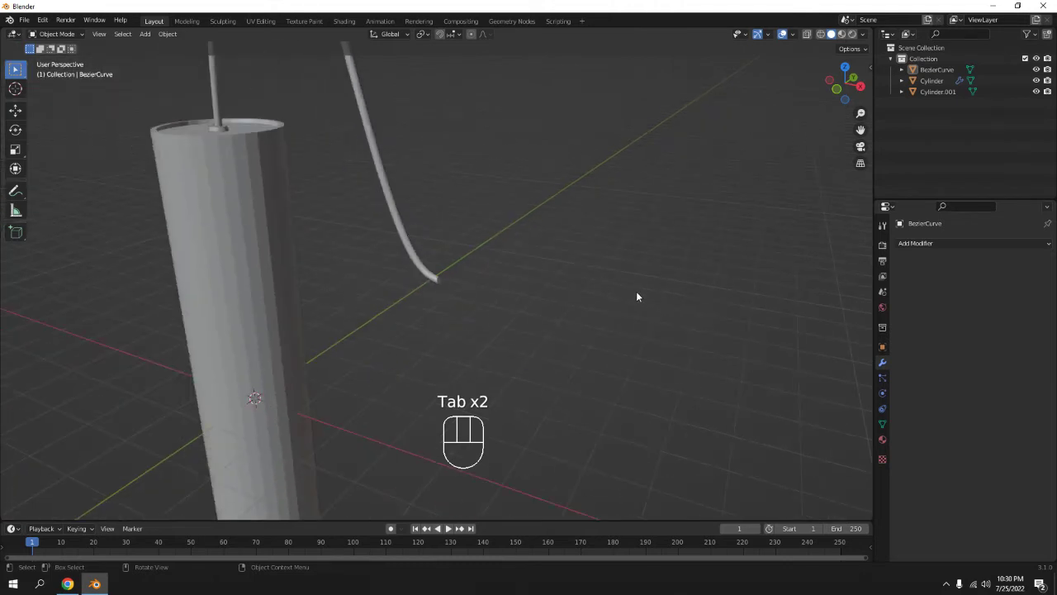
# Enable Auto Smooth at 30° in the strand mesh's normals settings
pyautogui.moveTo(405, 250); pyautogui.dragTo(427, 256, button='middle')
pyautogui.keyDown('shift'); pyautogui.moveTo(401, 174); pyautogui.dragTo(407, 200, button='middle'); pyautogui.keyUp('shift')
pyautogui.click(411, 203)
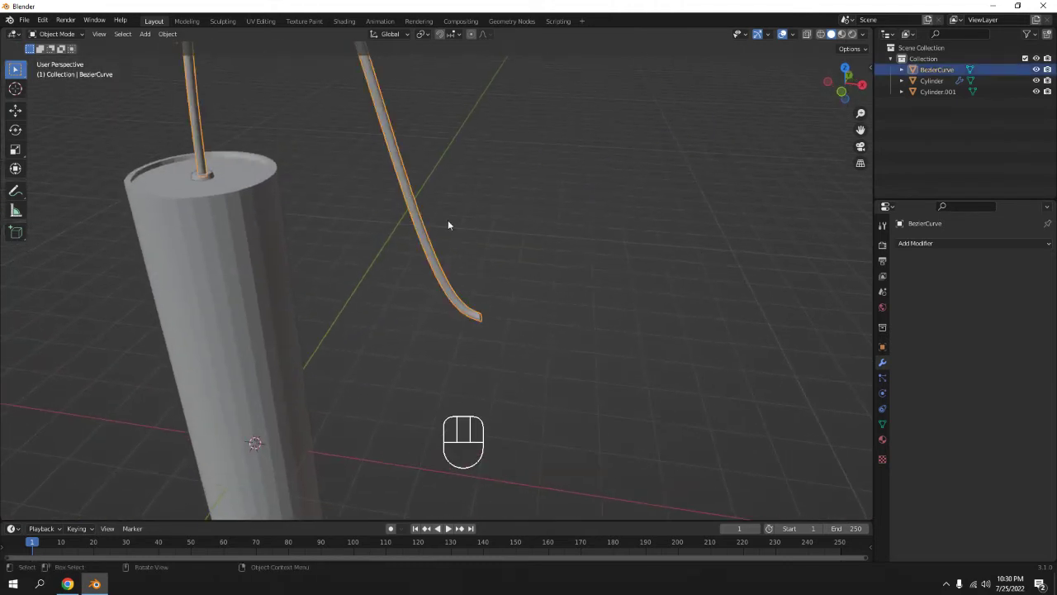
pyautogui.click(882, 377)
pyautogui.click(882, 423)
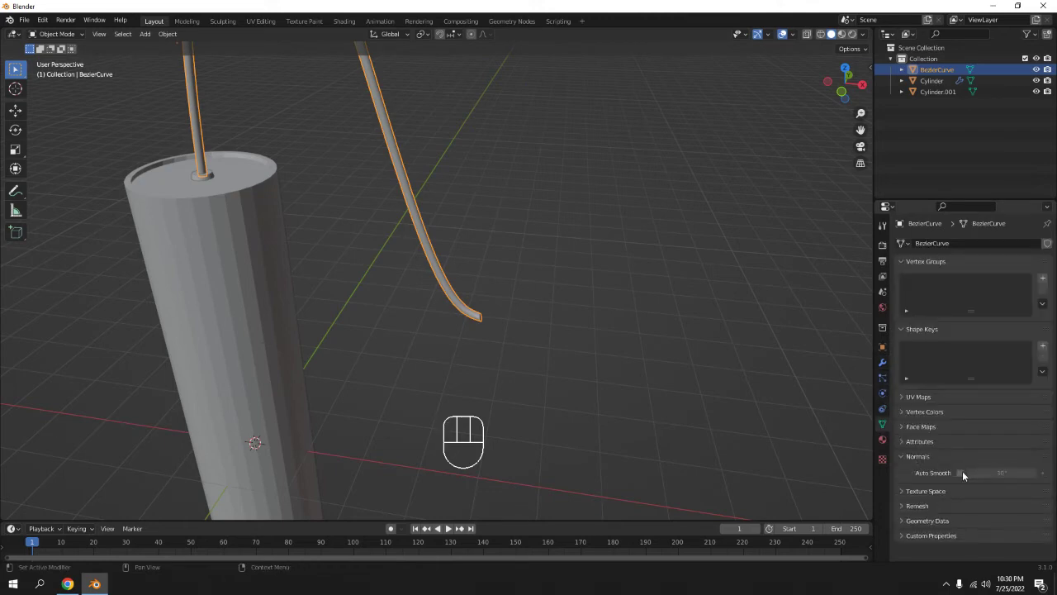
pyautogui.click(960, 473)
pyautogui.moveTo(835, 436); pyautogui.dragTo(551, 265, button='middle')
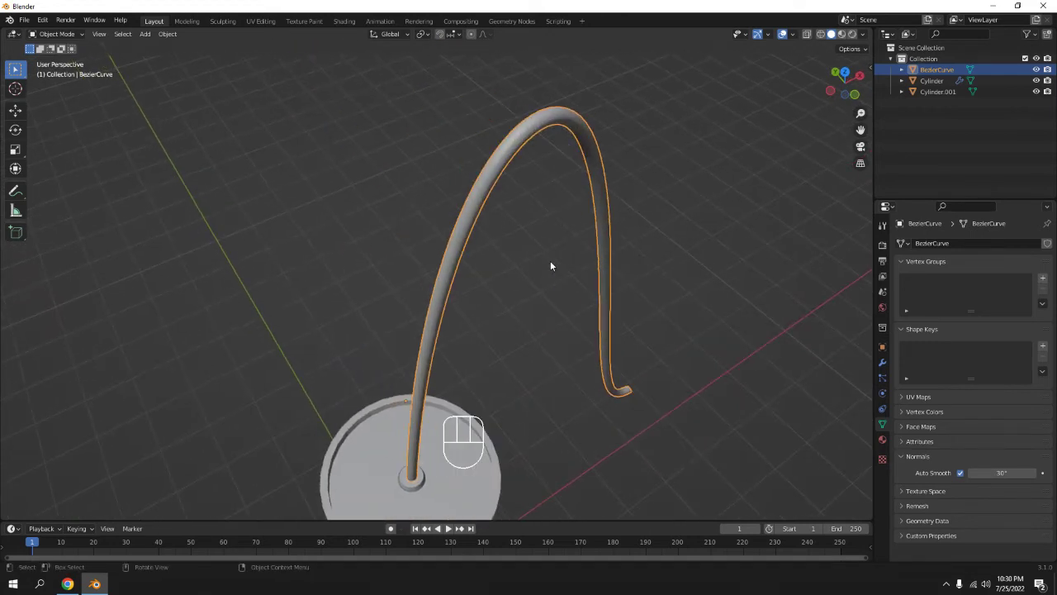
pyautogui.click(708, 266)
# Shade the large cylinder smooth and enable Auto Smooth for its normals
pyautogui.moveTo(708, 267); pyautogui.dragTo(391, 266, button='middle')
pyautogui.moveTo(390, 266); pyautogui.dragTo(504, 235, button='middle')
pyautogui.scroll(5, 530, 216)
pyautogui.keyDown('shift'); pyautogui.moveTo(519, 186); pyautogui.dragTo(418, 302, button='middle'); pyautogui.keyUp('shift')
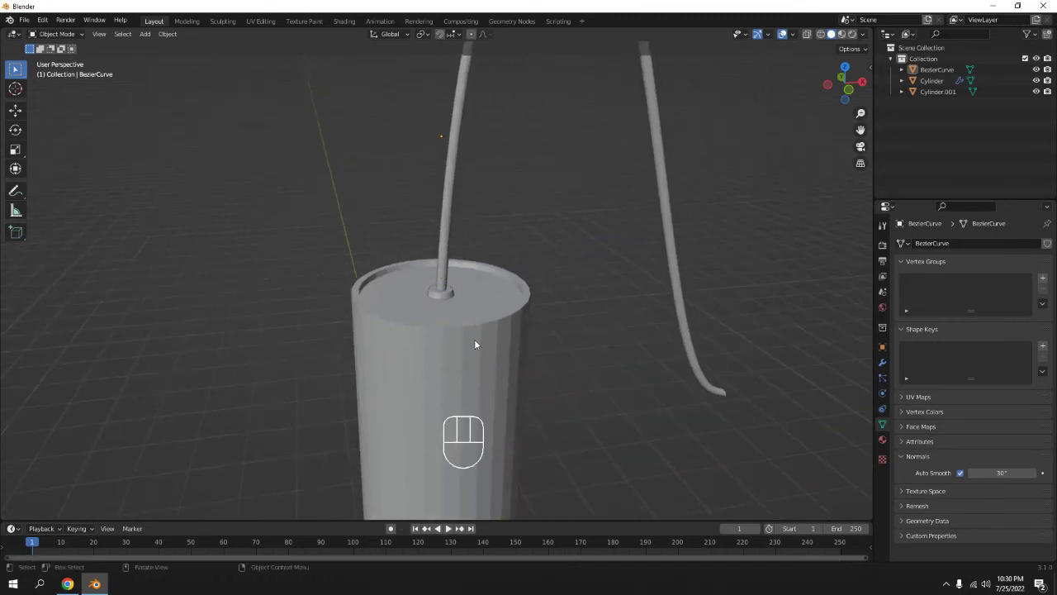
pyautogui.click(489, 364)
pyautogui.rightClick(465, 372)
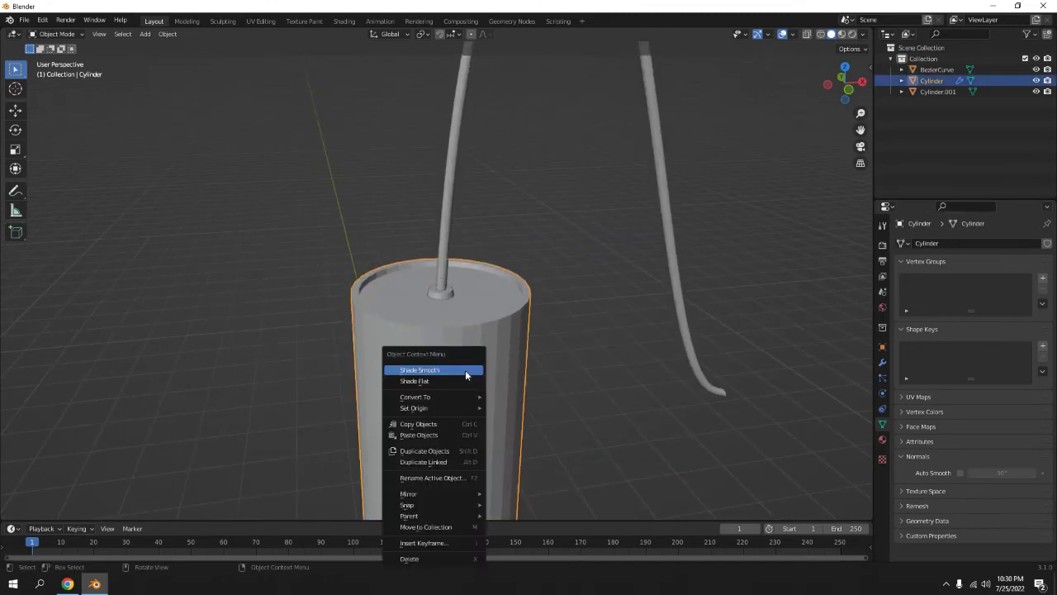
pyautogui.click(465, 370)
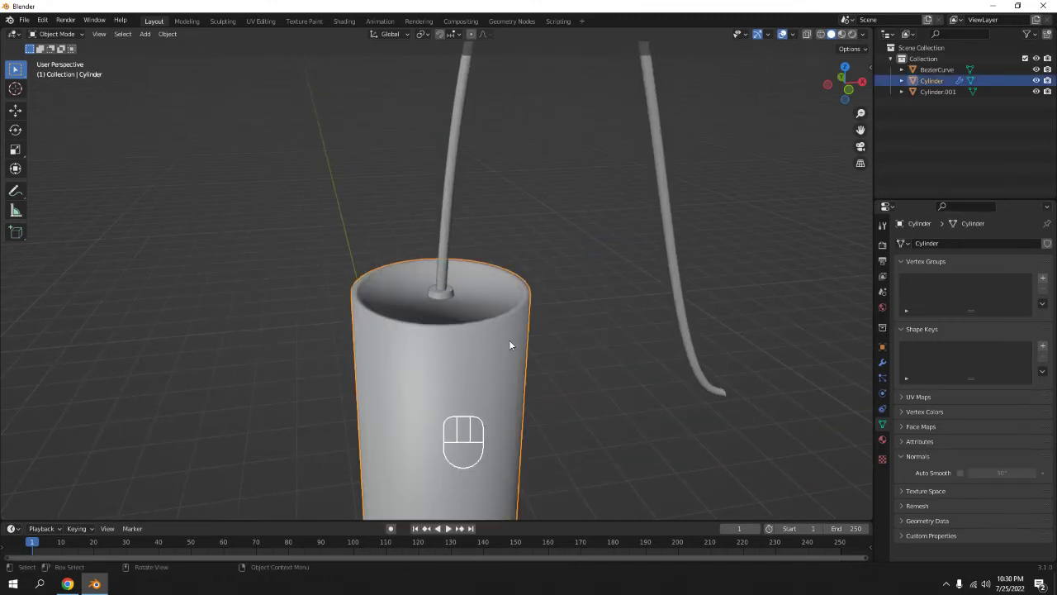
pyautogui.click(960, 472)
pyautogui.click(564, 219)
# Shade the small nub at the strand's base smooth and enable Auto Smooth at 30°
pyautogui.scroll(-4, 564, 218)
pyautogui.moveTo(565, 219); pyautogui.dragTo(538, 278, button='middle')
pyautogui.scroll(6, 538, 278)
pyautogui.click(412, 300)
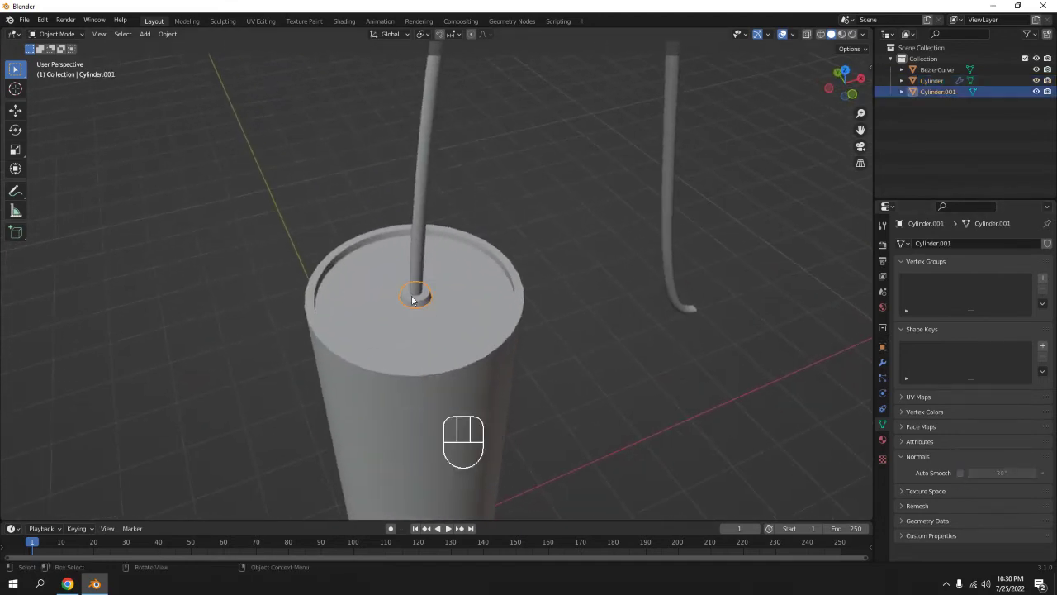
pyautogui.rightClick(397, 289)
pyautogui.click(400, 290)
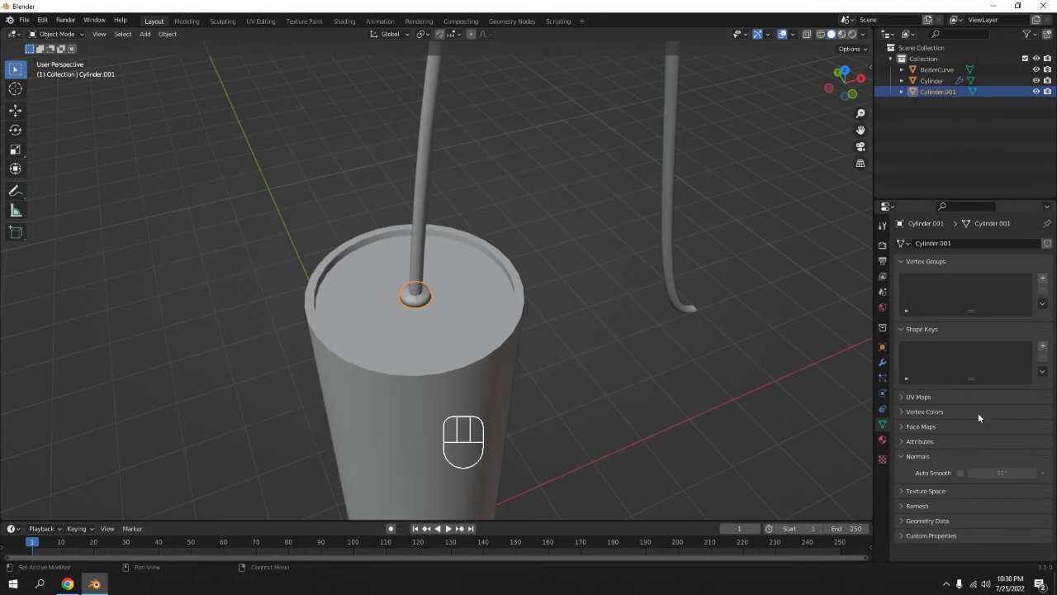
pyautogui.click(960, 473)
pyautogui.click(504, 172)
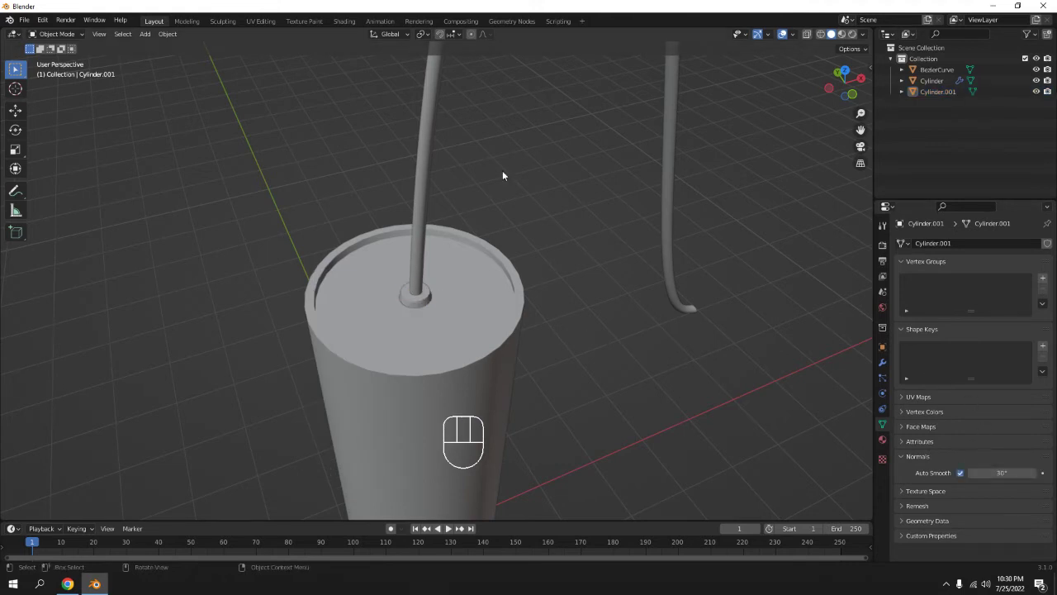
# Switch to the Shading workspace and create a new material for the large cylinder
pyautogui.moveTo(502, 170); pyautogui.dragTo(403, 235, button='middle')
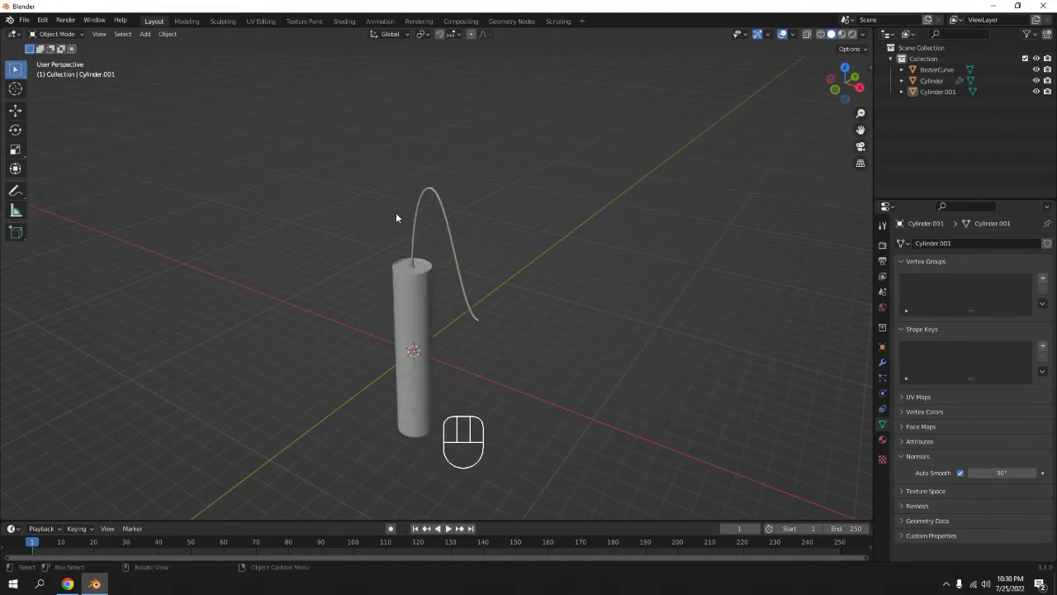
pyautogui.click(342, 20)
pyautogui.scroll(-4, 529, 198)
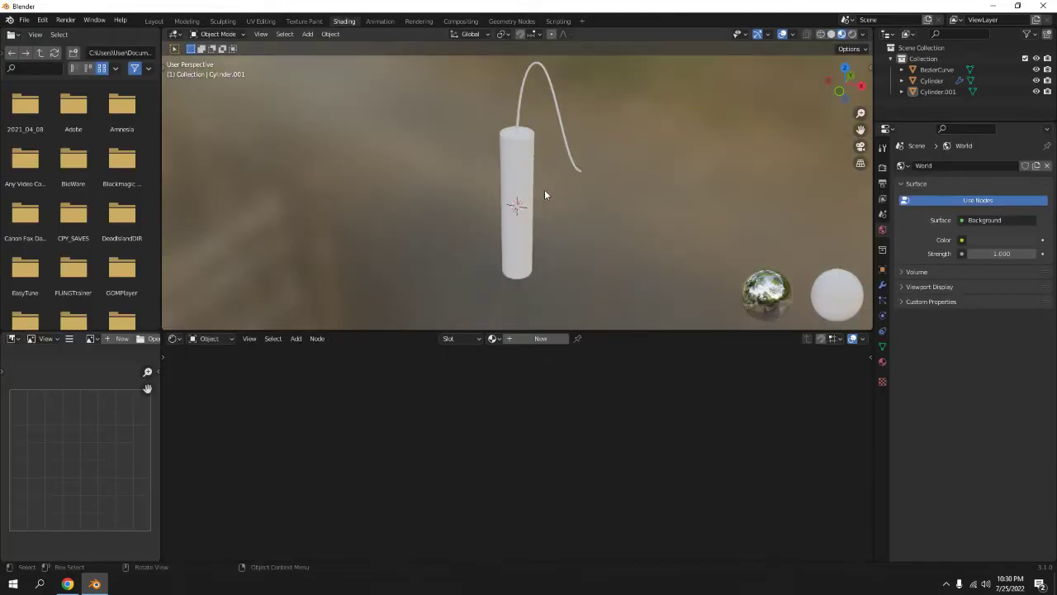
pyautogui.keyDown('shift'); pyautogui.moveTo(605, 110); pyautogui.dragTo(531, 156, button='middle'); pyautogui.keyUp('shift')
pyautogui.scroll(4, 537, 204)
pyautogui.moveTo(479, 271); pyautogui.dragTo(525, 171, button='middle')
pyautogui.click(488, 239)
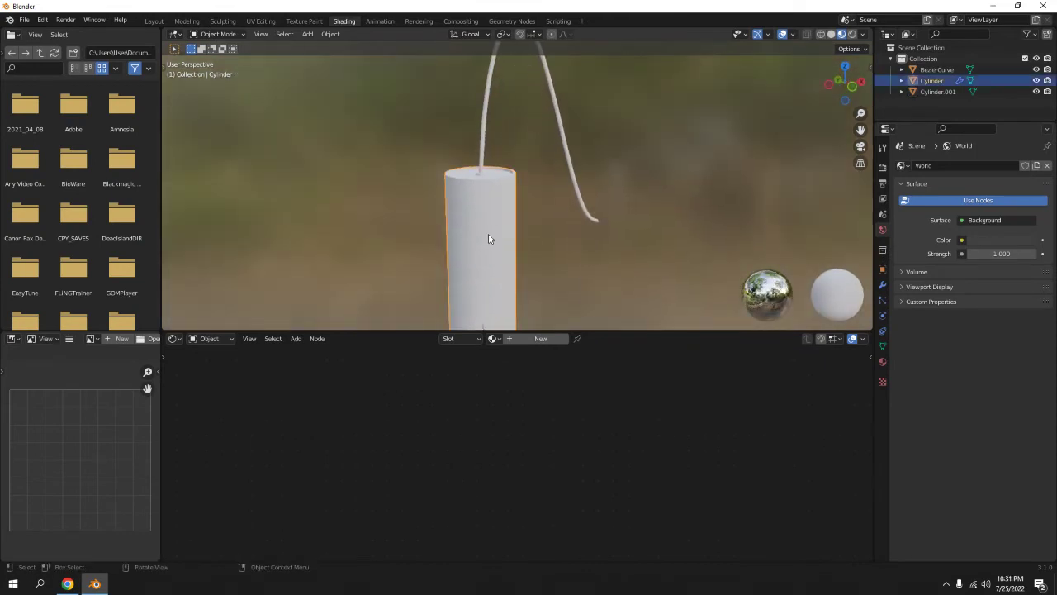
pyautogui.click(552, 340)
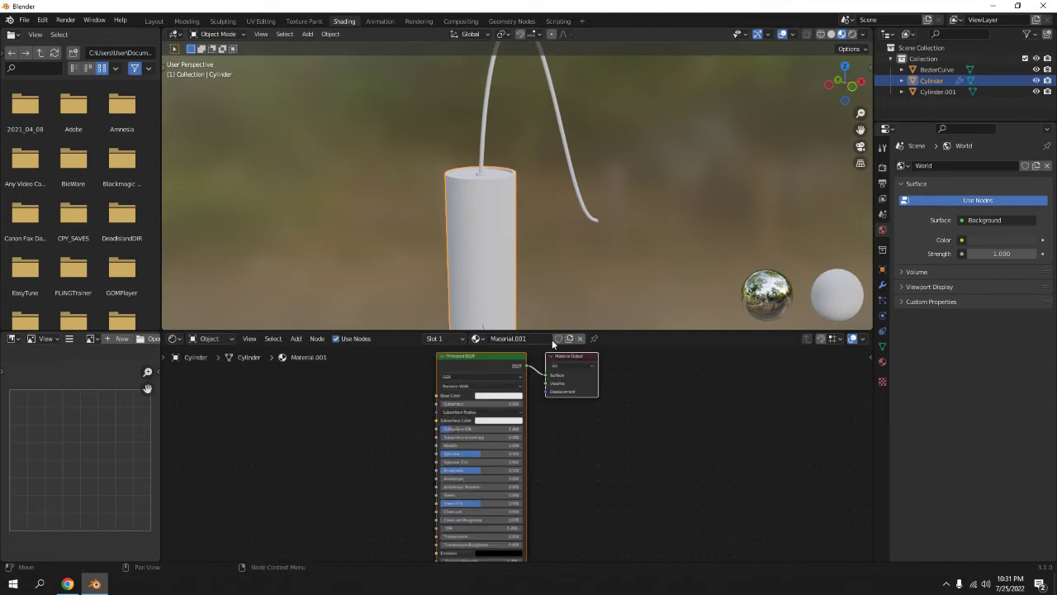
# Set the cylinder material's base color to red, its specular to 0.241 and its roughness to 0.818
pyautogui.click(488, 397)
pyautogui.moveTo(505, 334); pyautogui.dragTo(505, 340)
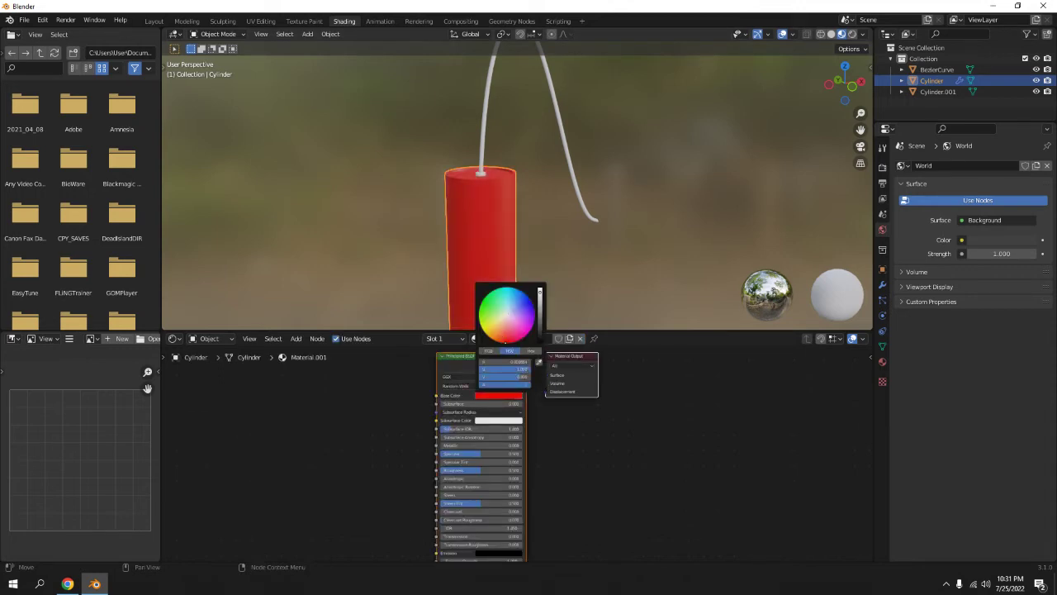
pyautogui.scroll(4, 477, 457)
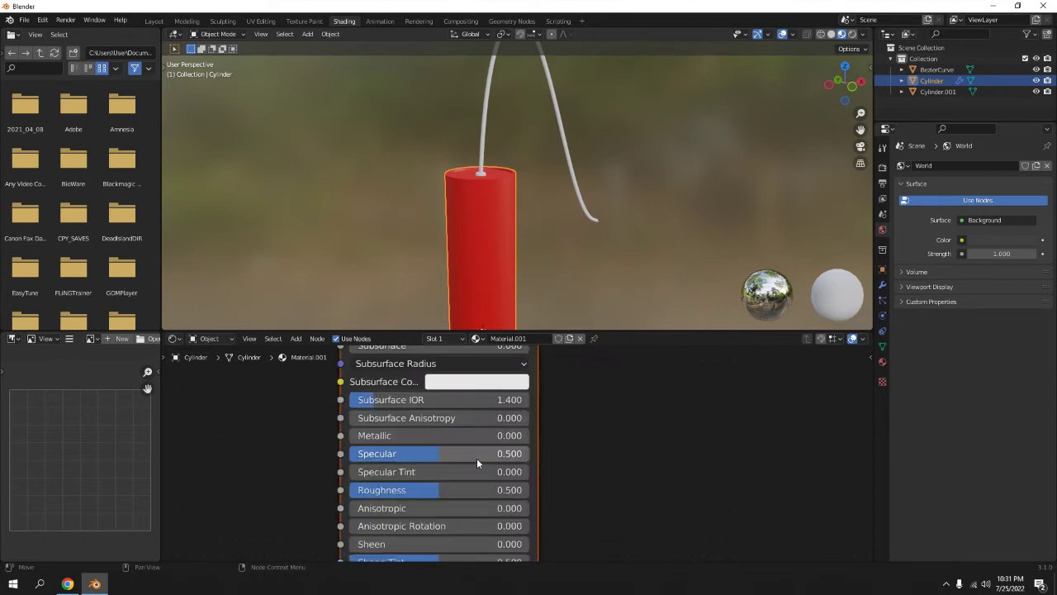
pyautogui.moveTo(450, 430); pyautogui.dragTo(401, 430)
pyautogui.moveTo(458, 466); pyautogui.dragTo(522, 466)
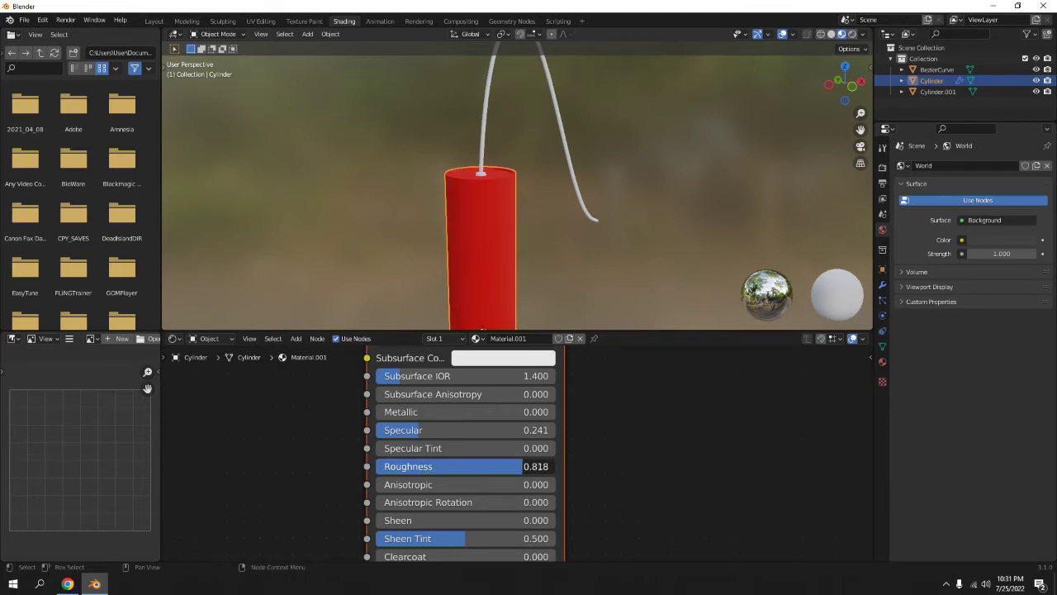
pyautogui.click(544, 274)
pyautogui.moveTo(543, 274); pyautogui.dragTo(542, 48, button='middle')
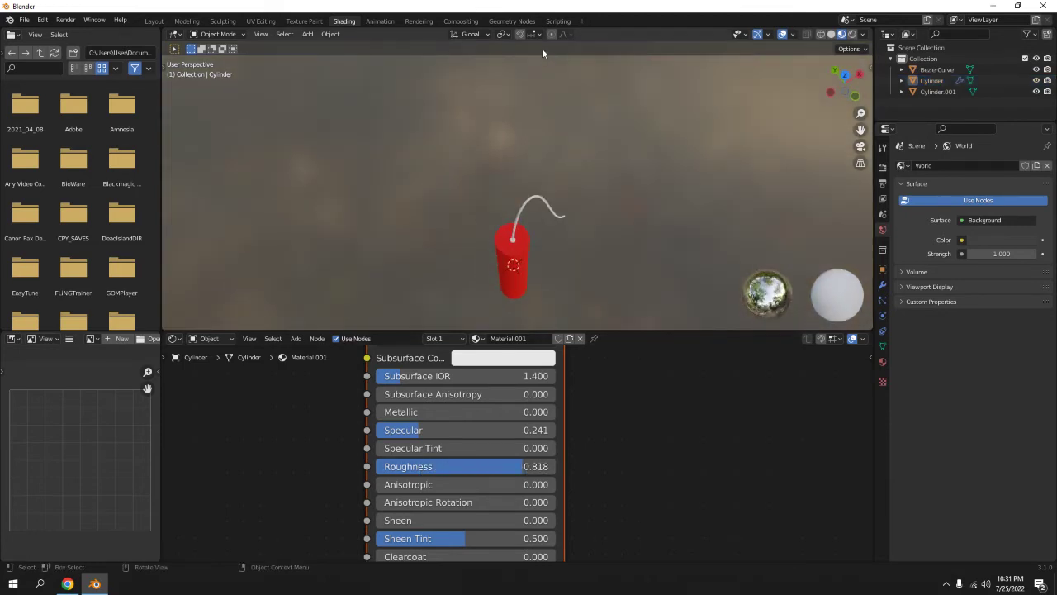
# Create a new material for the small nub at the strand's base
pyautogui.moveTo(567, 260); pyautogui.dragTo(541, 216, button='middle')
pyautogui.scroll(5, 533, 210)
pyautogui.scroll(4, 541, 221)
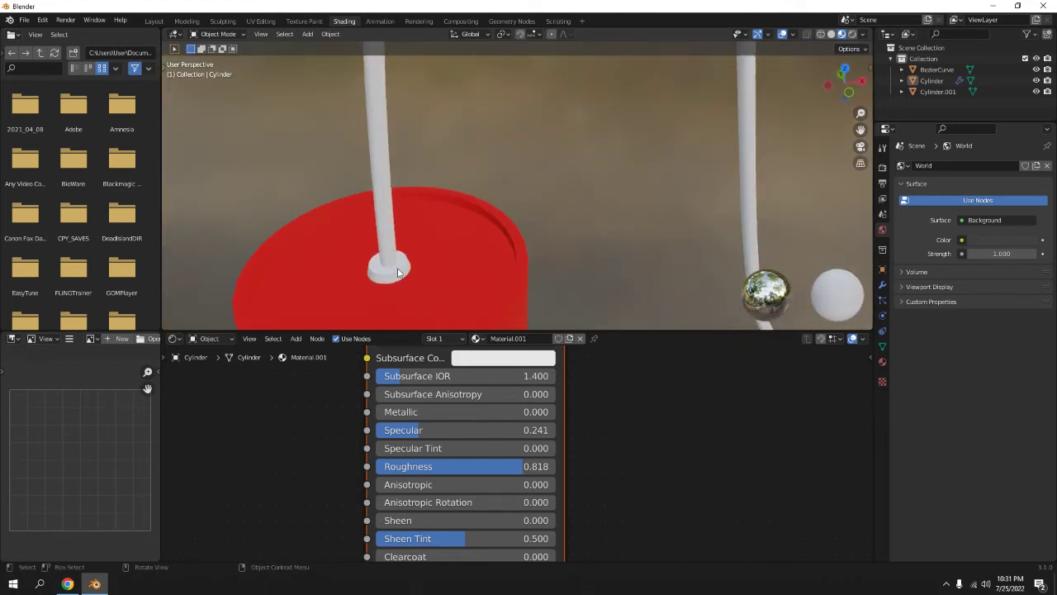
pyautogui.click(398, 277)
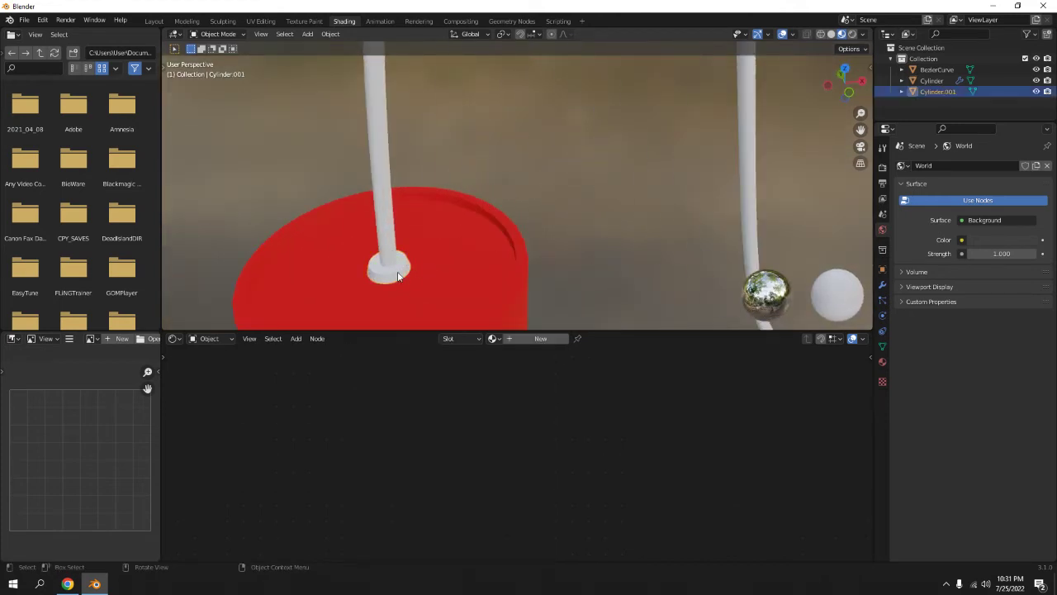
pyautogui.click(530, 339)
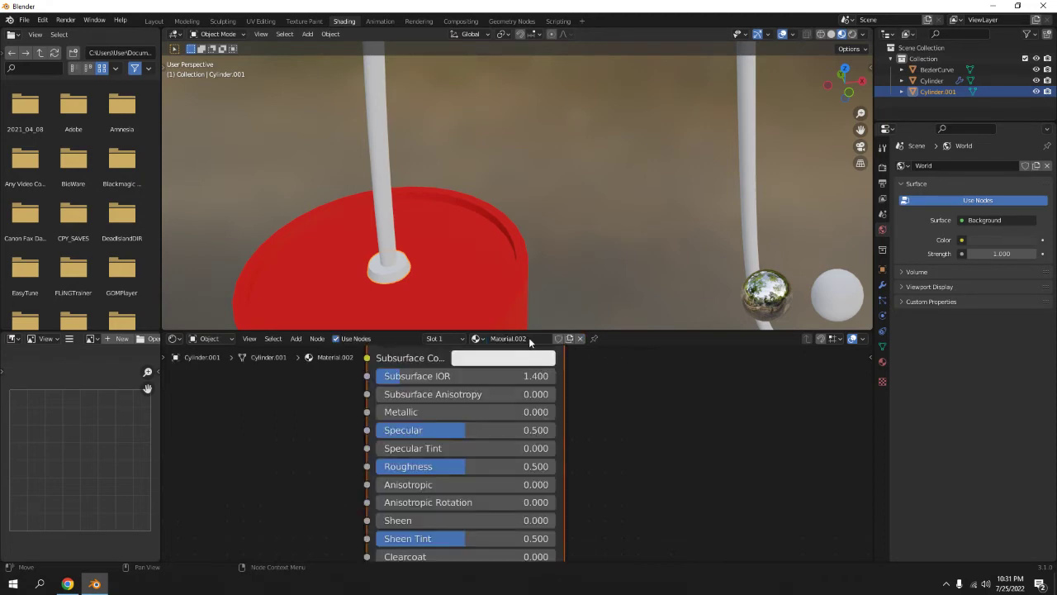
# Set the nub material's base color to a light orange
pyautogui.scroll(-2, 463, 413)
pyautogui.moveTo(474, 465); pyautogui.dragTo(475, 482, button='middle')
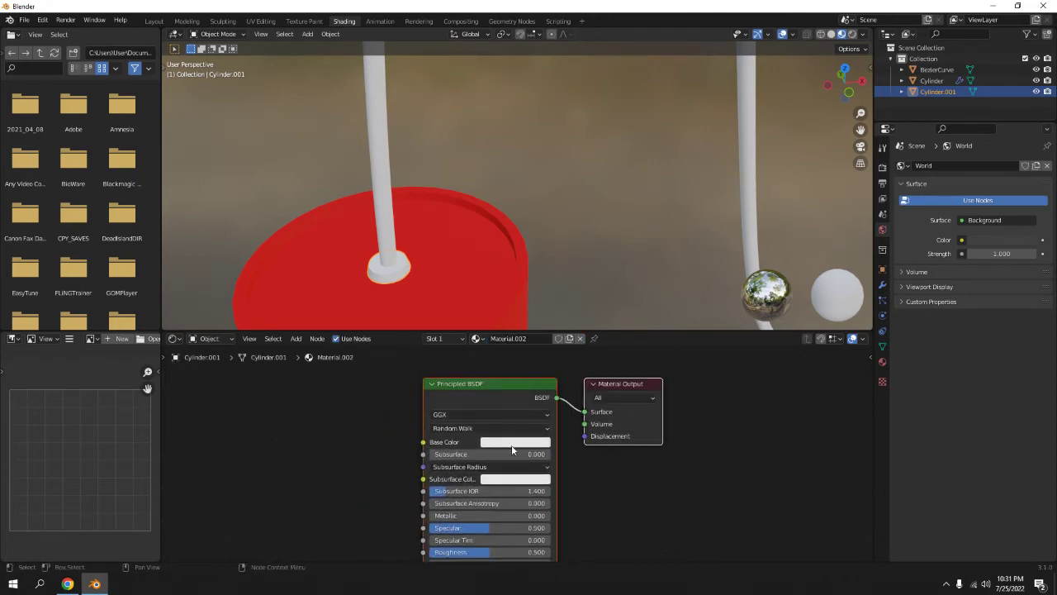
pyautogui.click(512, 449)
pyautogui.moveTo(520, 327)
pyautogui.mouseDown()
pyautogui.moveTo(515, 349)
pyautogui.moveTo(515, 338)
pyautogui.mouseUp()
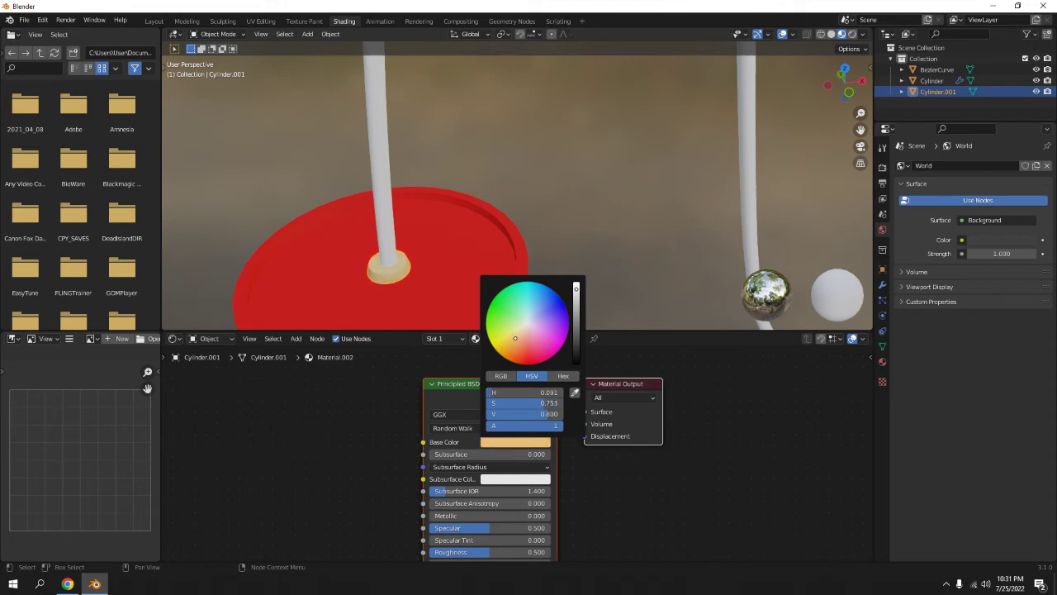
pyautogui.moveTo(411, 522); pyautogui.dragTo(426, 476, button='middle')
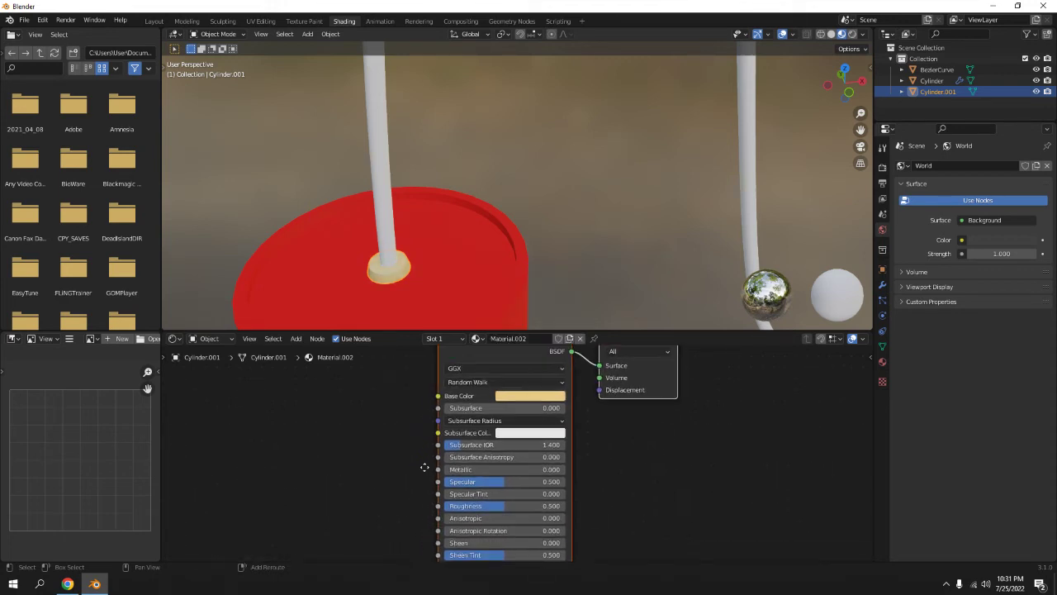
pyautogui.click(530, 396)
pyautogui.moveTo(528, 287); pyautogui.dragTo(530, 299)
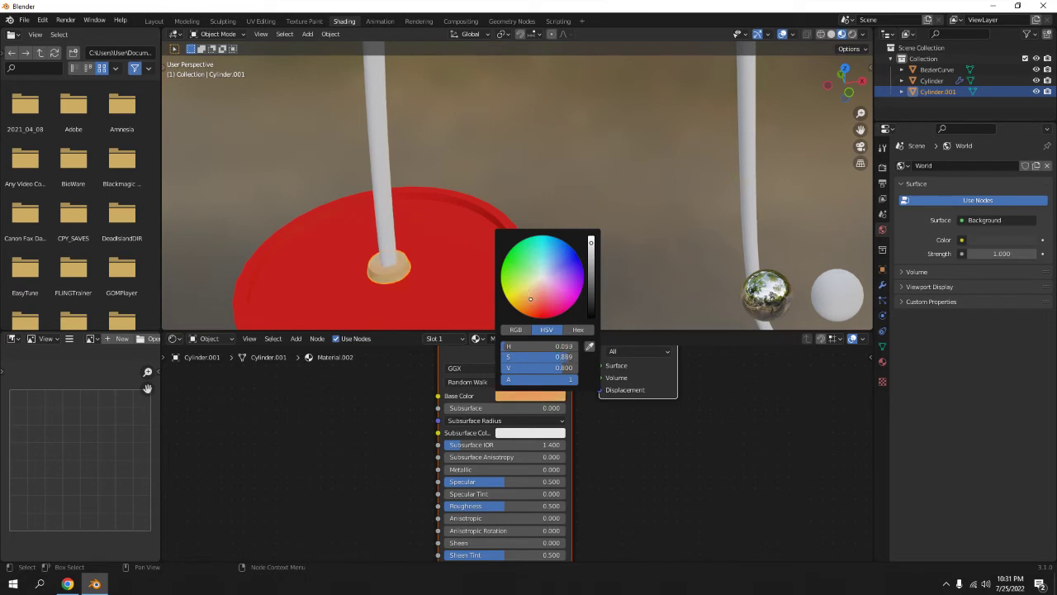
pyautogui.click(511, 196)
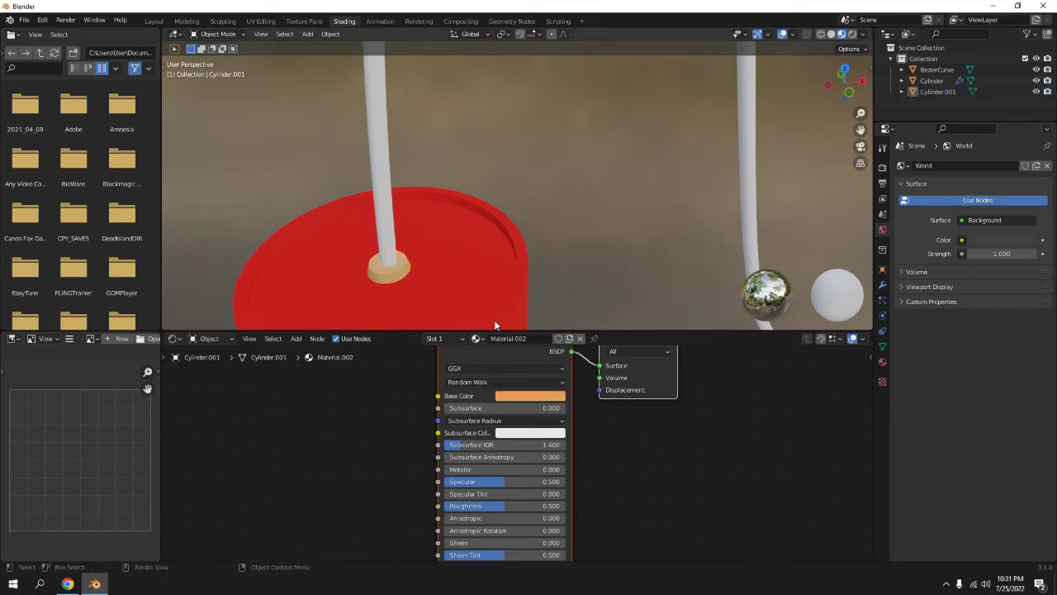
# Set the nub material's specular to 0.109 and its roughness to 0.927
pyautogui.moveTo(494, 320); pyautogui.dragTo(486, 279, button='middle')
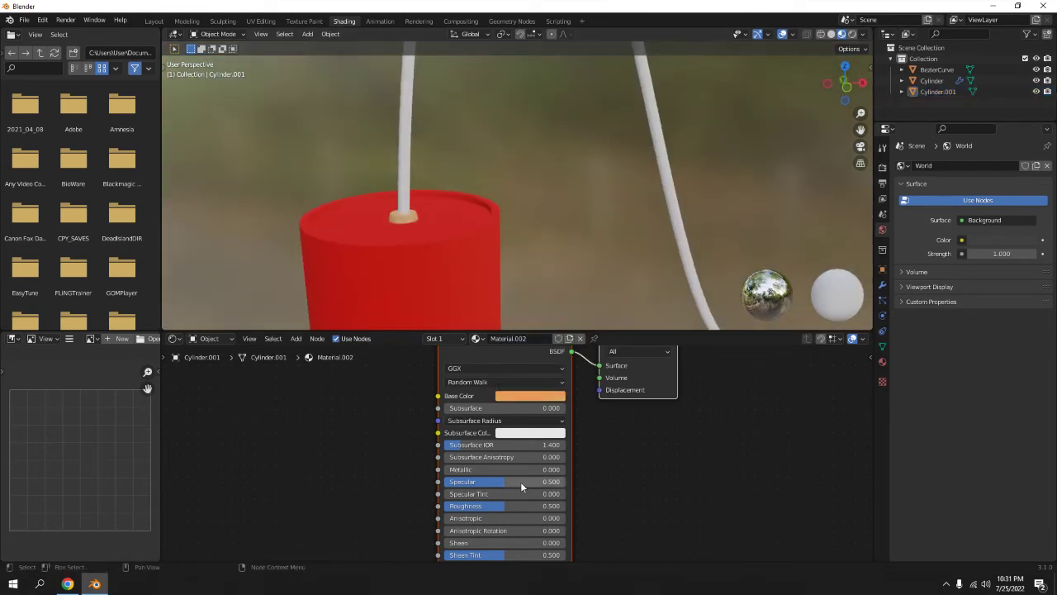
pyautogui.moveTo(521, 481)
pyautogui.mouseDown()
pyautogui.moveTo(487, 481)
pyautogui.moveTo(500, 505)
pyautogui.moveTo(520, 496)
pyautogui.mouseUp()
pyautogui.scroll(-2, 537, 143)
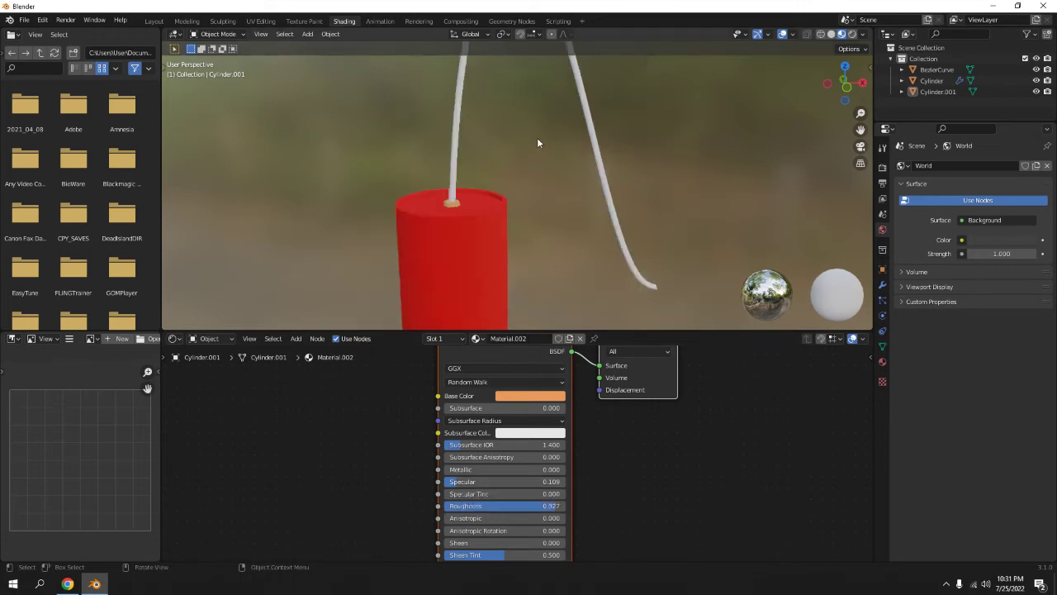
pyautogui.moveTo(538, 142); pyautogui.dragTo(521, 201, button='middle')
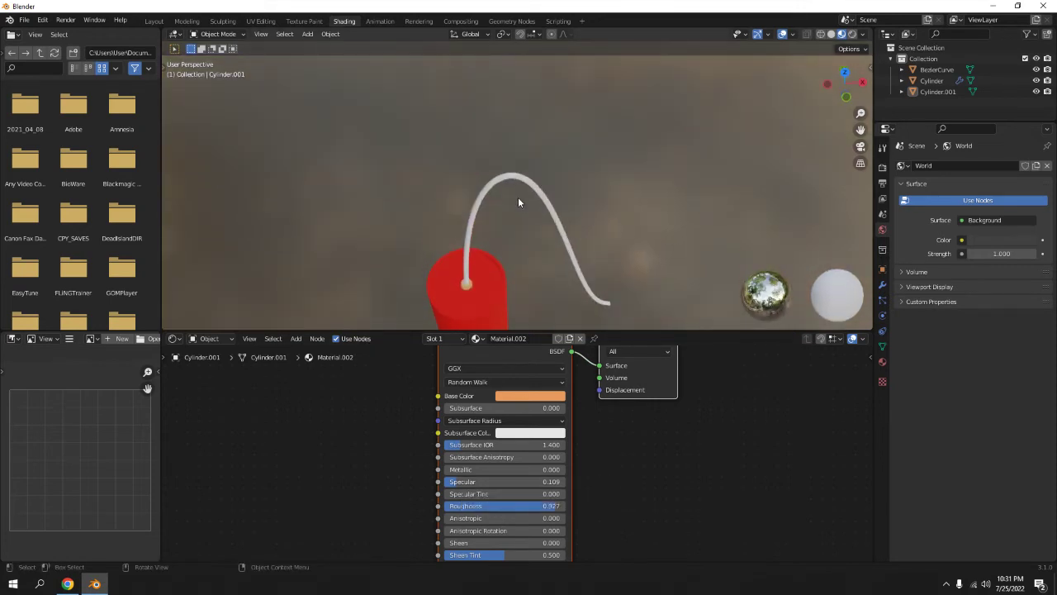
# Create a new material for the curved fuse strand
pyautogui.scroll(5, 505, 197)
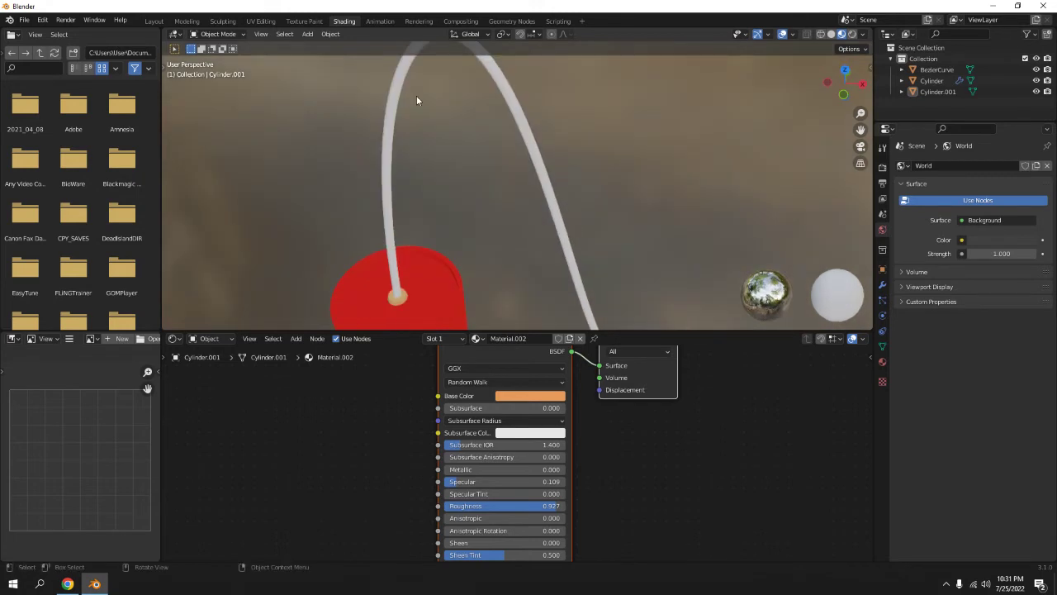
pyautogui.click(398, 89)
pyautogui.scroll(-6, 480, 158)
pyautogui.moveTo(480, 158); pyautogui.dragTo(481, 121, button='middle')
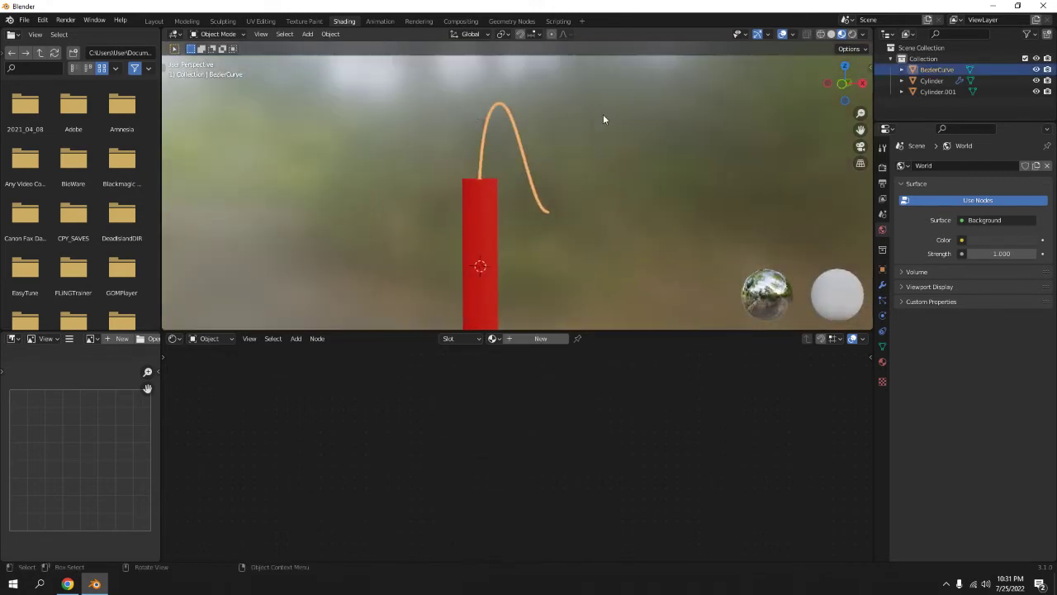
pyautogui.click(603, 115)
pyautogui.click(485, 124)
pyautogui.moveTo(512, 182); pyautogui.dragTo(533, 265, button='middle')
pyautogui.scroll(5, 530, 220)
pyautogui.scroll(4, 482, 162)
pyautogui.keyDown('shift'); pyautogui.moveTo(482, 162); pyautogui.dragTo(533, 240, button='middle'); pyautogui.keyUp('shift')
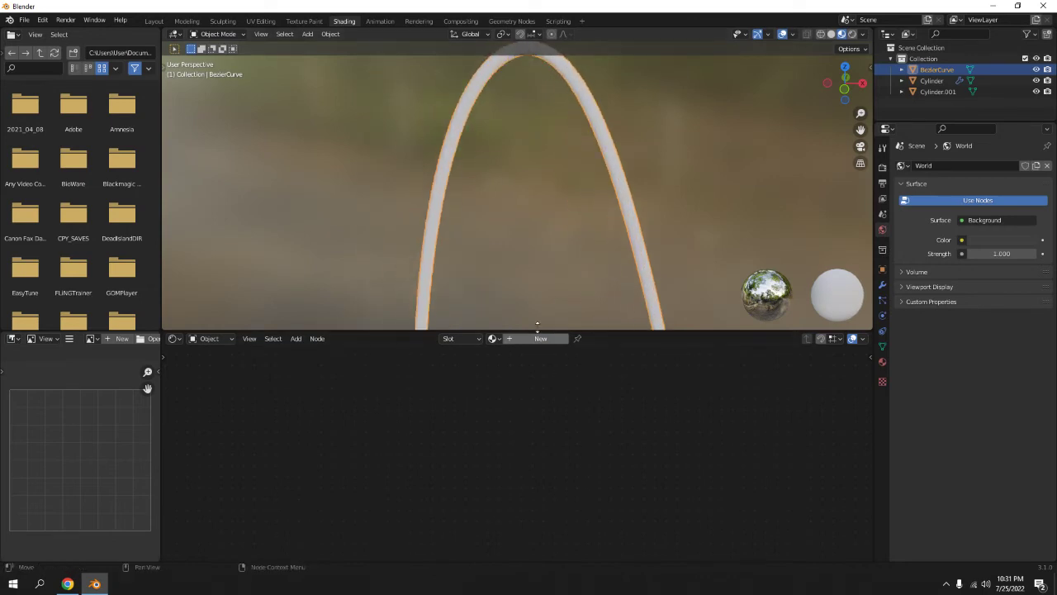
pyautogui.click(540, 339)
# Give the strand's material a mid-grey base color, with specular at 0.000 and roughness at 1.000
pyautogui.click(543, 396)
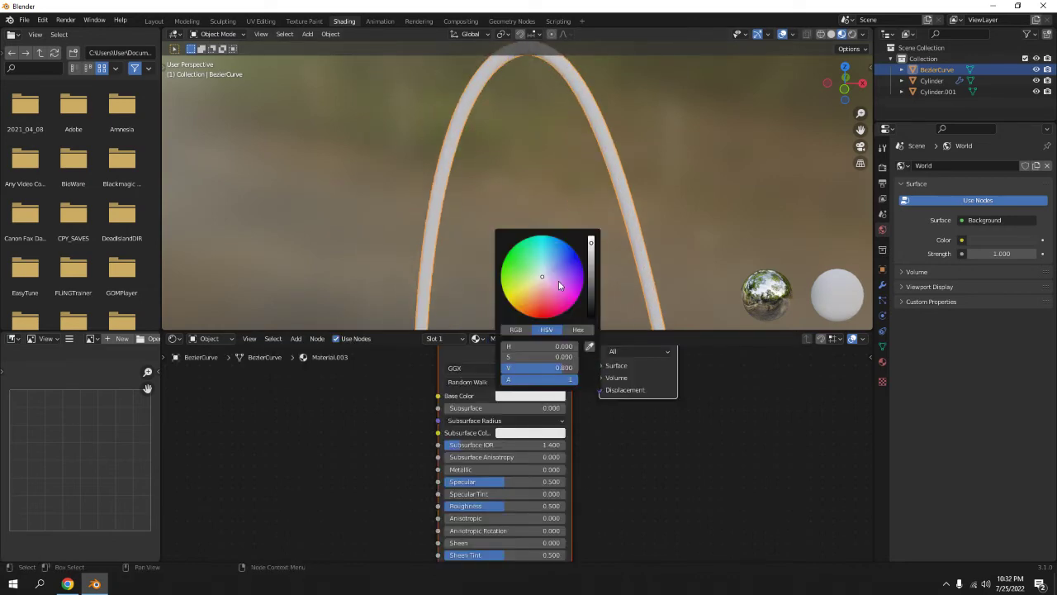
pyautogui.moveTo(591, 258)
pyautogui.mouseDown()
pyautogui.moveTo(590, 296)
pyautogui.moveTo(591, 273)
pyautogui.mouseUp()
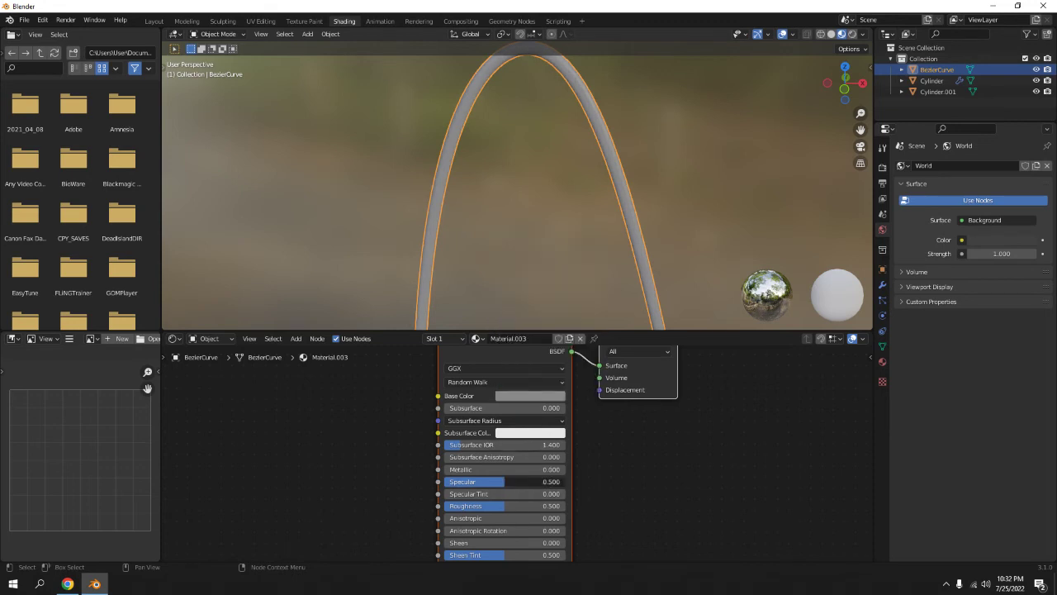
pyautogui.moveTo(537, 481); pyautogui.dragTo(555, 506)
pyautogui.click(492, 210)
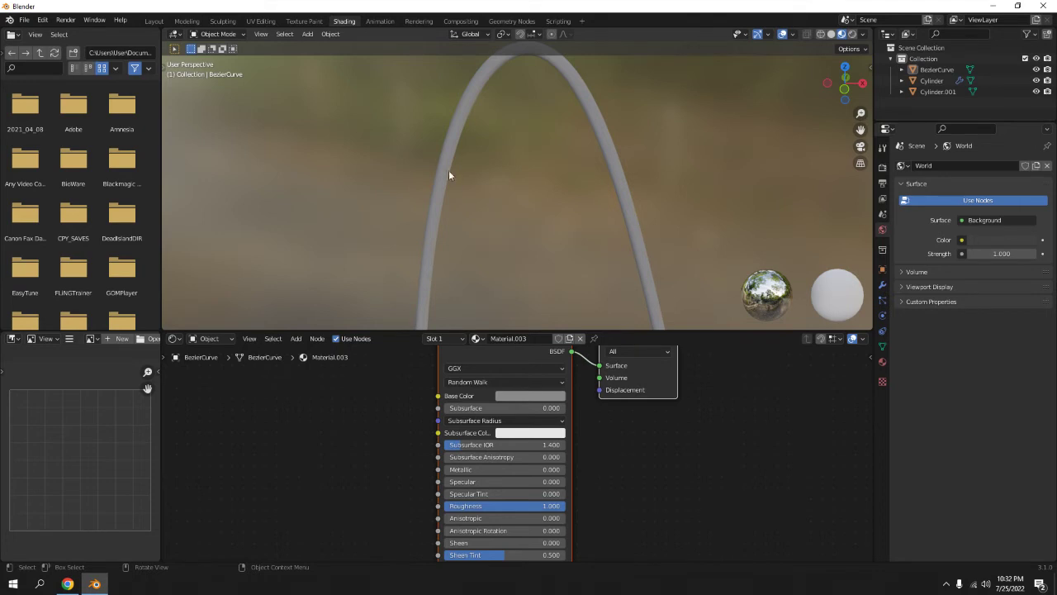
# Darken the strand material's base color to near black with an HSV value of 0.026
pyautogui.scroll(-6, 448, 166)
pyautogui.moveTo(642, 202); pyautogui.dragTo(612, 190, button='middle')
pyautogui.scroll(8, 612, 189)
pyautogui.keyDown('shift'); pyautogui.moveTo(567, 152); pyautogui.dragTo(547, 228, button='middle'); pyautogui.keyUp('shift')
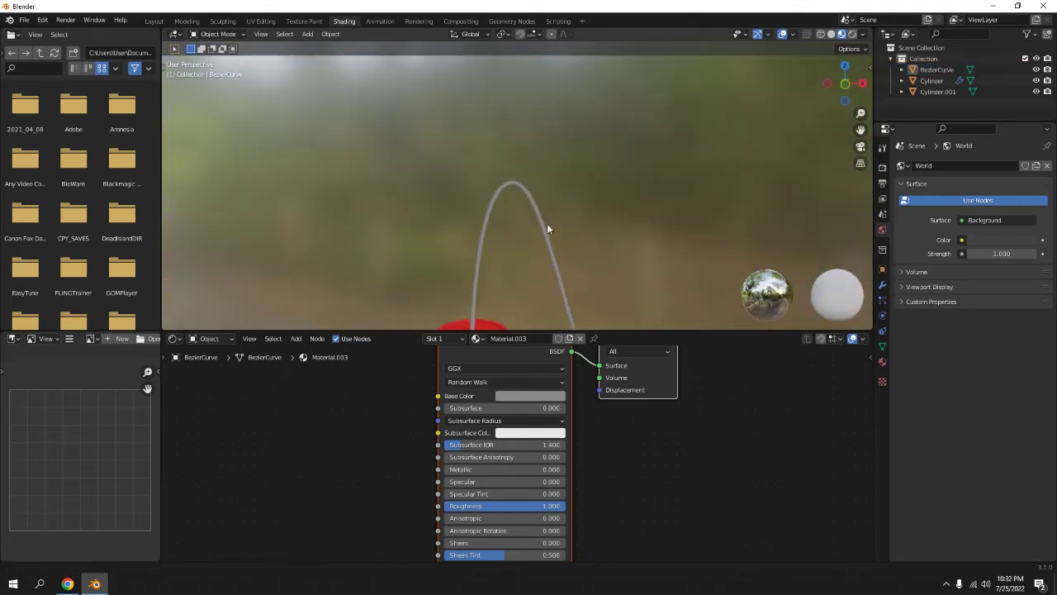
pyautogui.click(533, 396)
pyautogui.moveTo(593, 281); pyautogui.dragTo(591, 304)
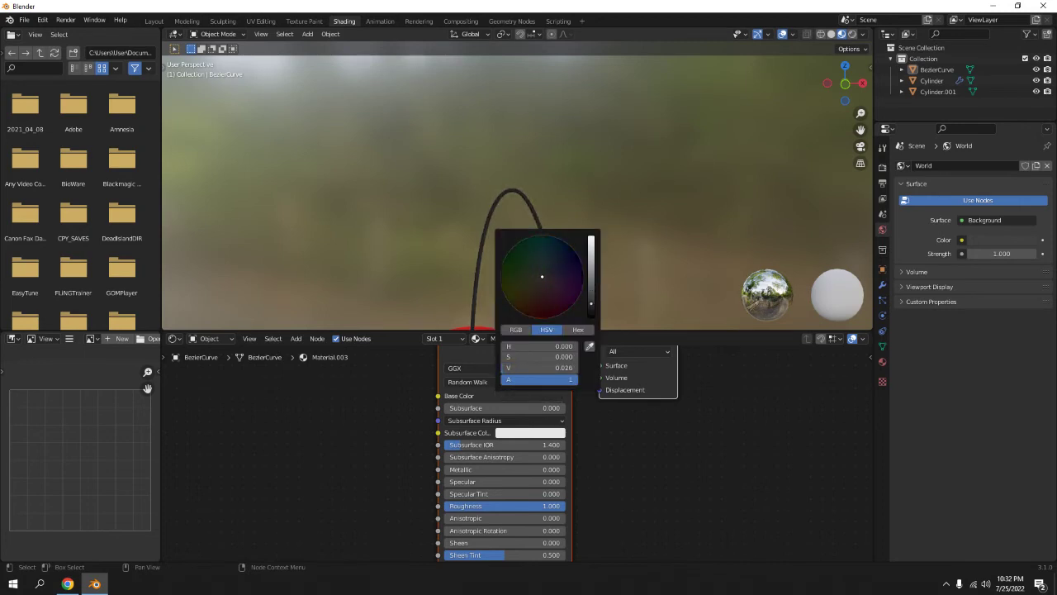
# Return to the Layout workspace and display the model in material preview shading
pyautogui.scroll(-8, 595, 164)
pyautogui.moveTo(596, 163); pyautogui.dragTo(304, 124, button='middle')
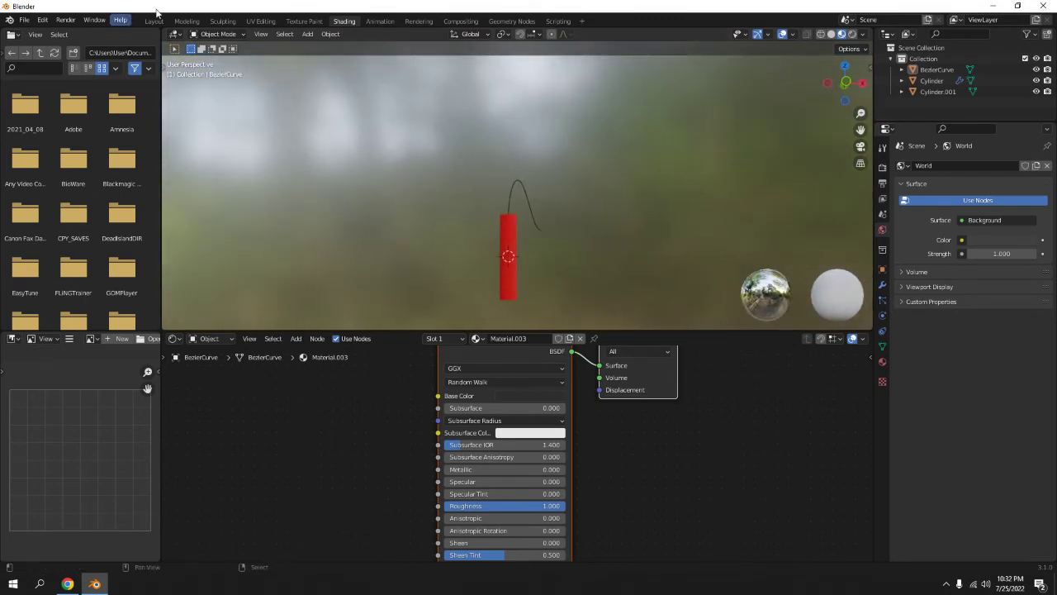
pyautogui.moveTo(575, 171); pyautogui.dragTo(502, 198, button='middle')
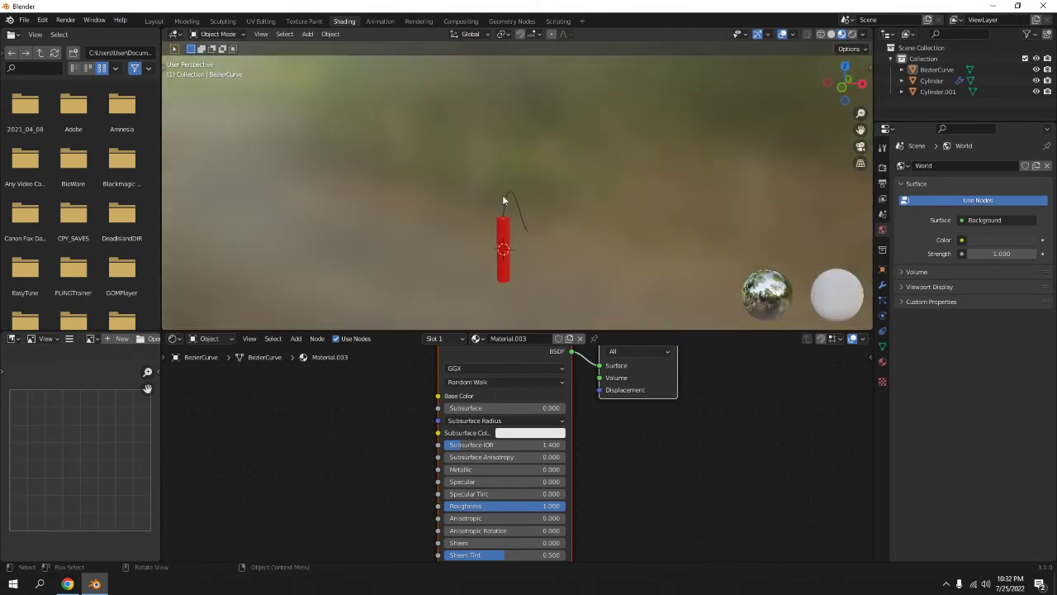
pyautogui.click(153, 21)
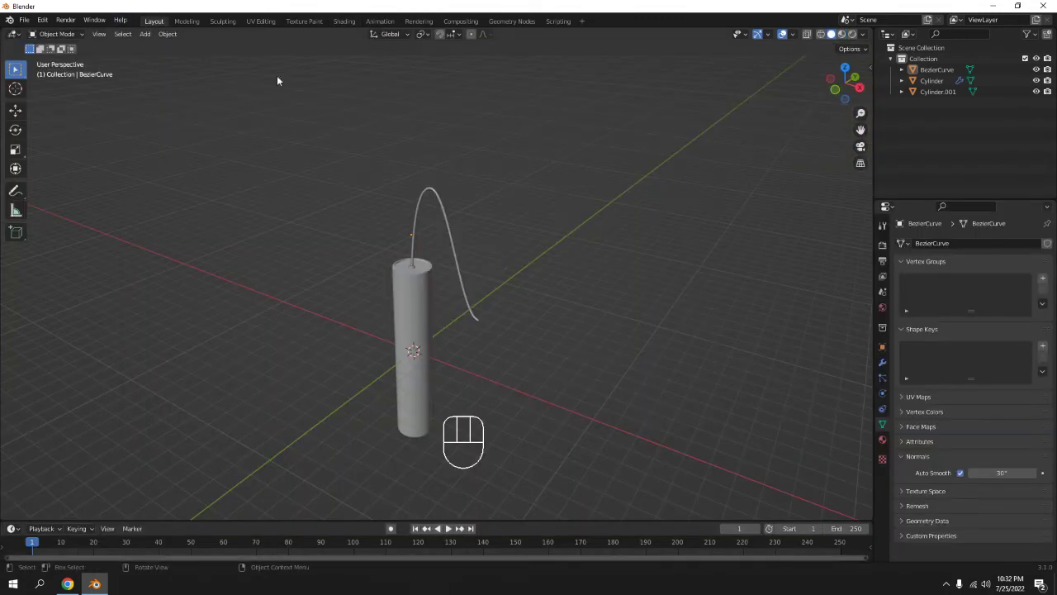
pyautogui.click(841, 34)
pyautogui.scroll(-3, 496, 248)
pyautogui.scroll(4, 487, 273)
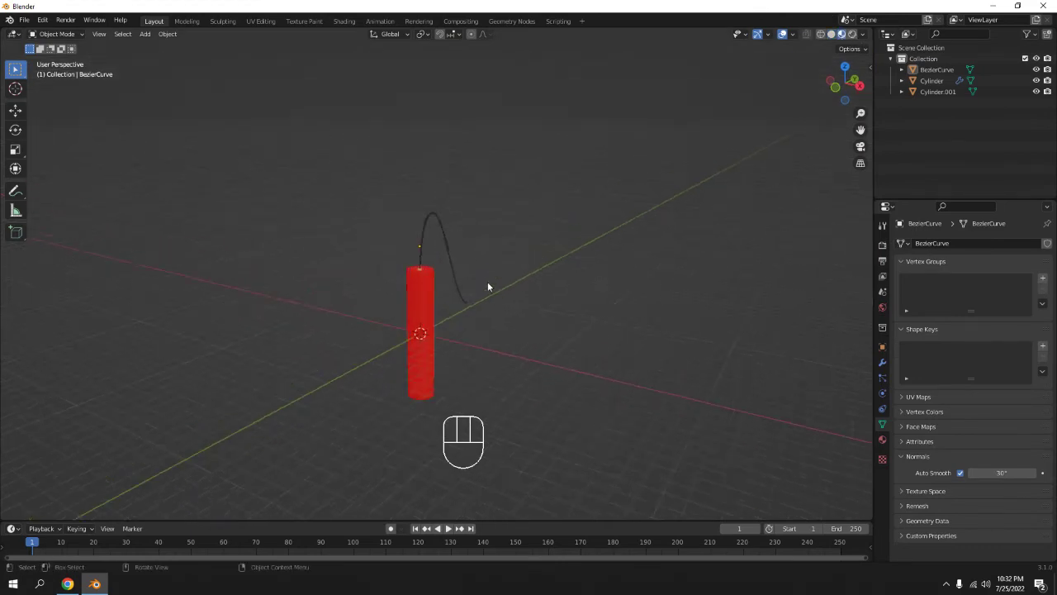
# Try moving the red cylinder on its own
pyautogui.click(433, 298)
pyautogui.press('g')
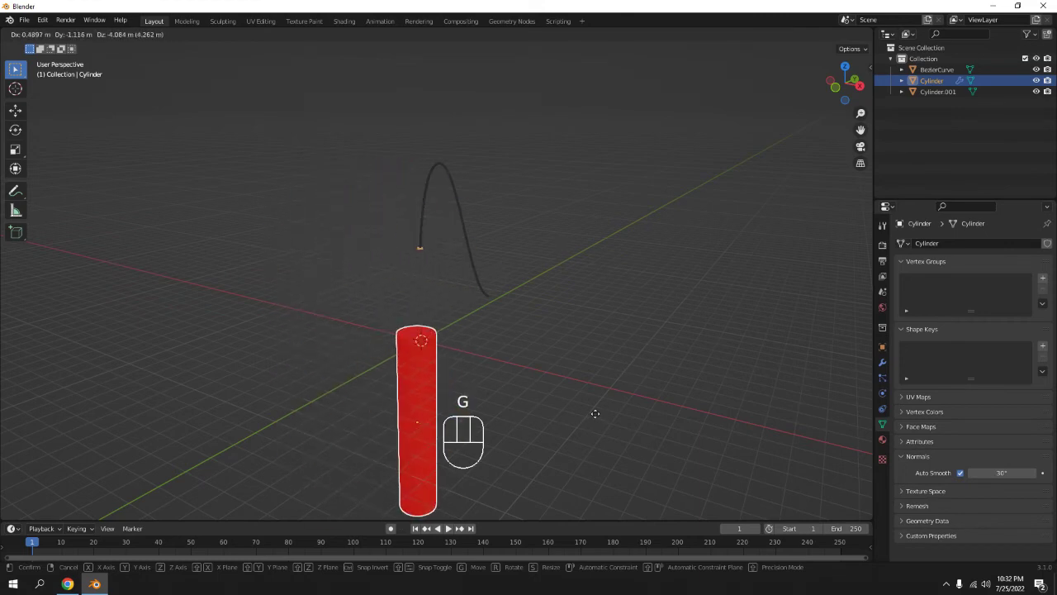
pyautogui.rightClick(517, 361)
# Parent the fuse strand and the nub to the red cylinder using Object (Keep Transform)
pyautogui.moveTo(625, 252); pyautogui.dragTo(724, 244, button='middle')
pyautogui.scroll(4, 723, 244)
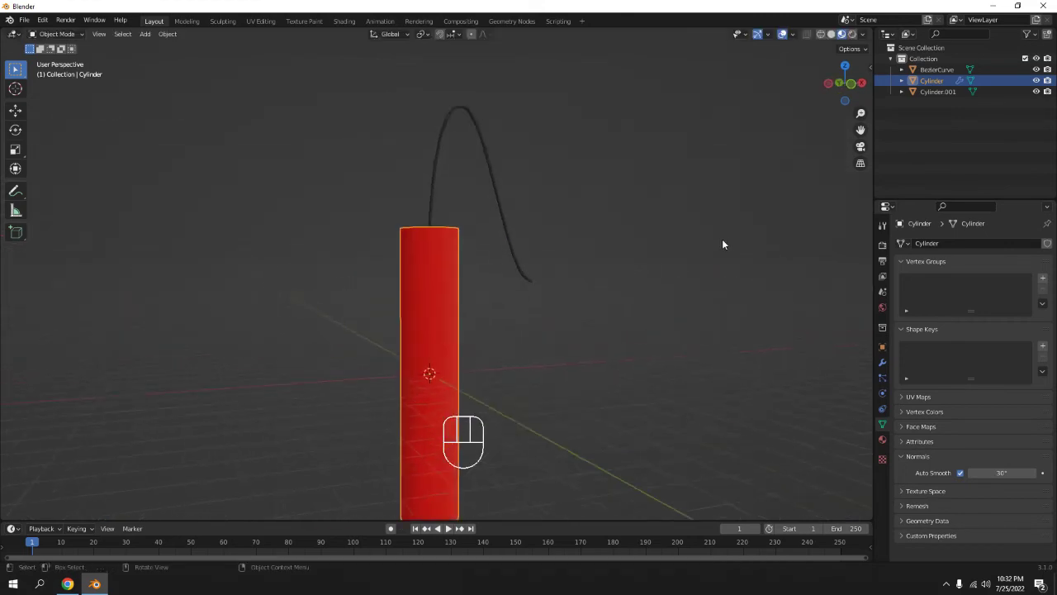
pyautogui.keyDown('shift'); pyautogui.moveTo(646, 221); pyautogui.dragTo(620, 239, button='middle'); pyautogui.keyUp('shift')
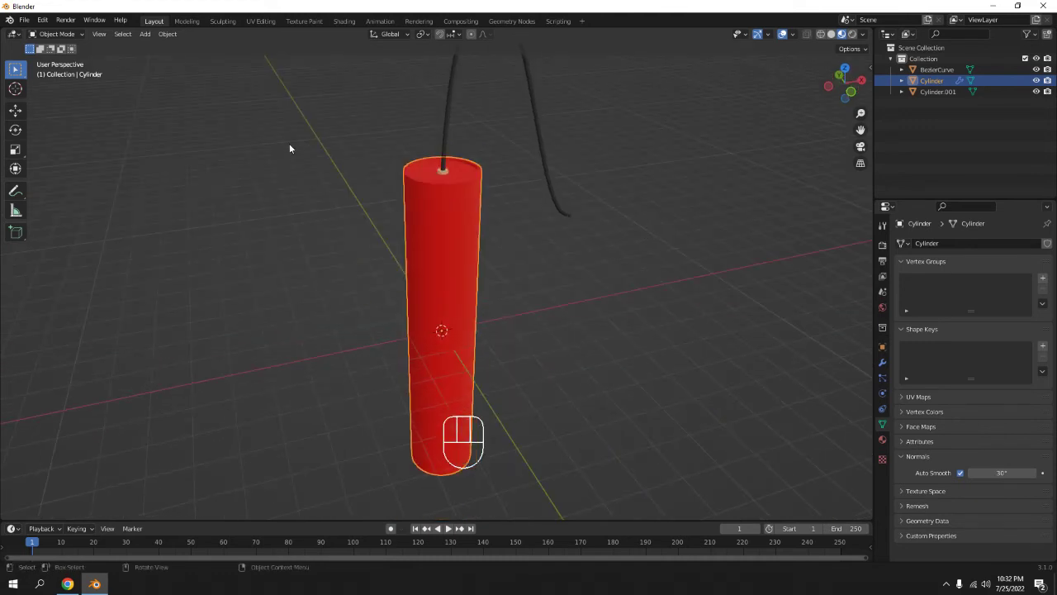
pyautogui.moveTo(288, 86); pyautogui.dragTo(712, 319)
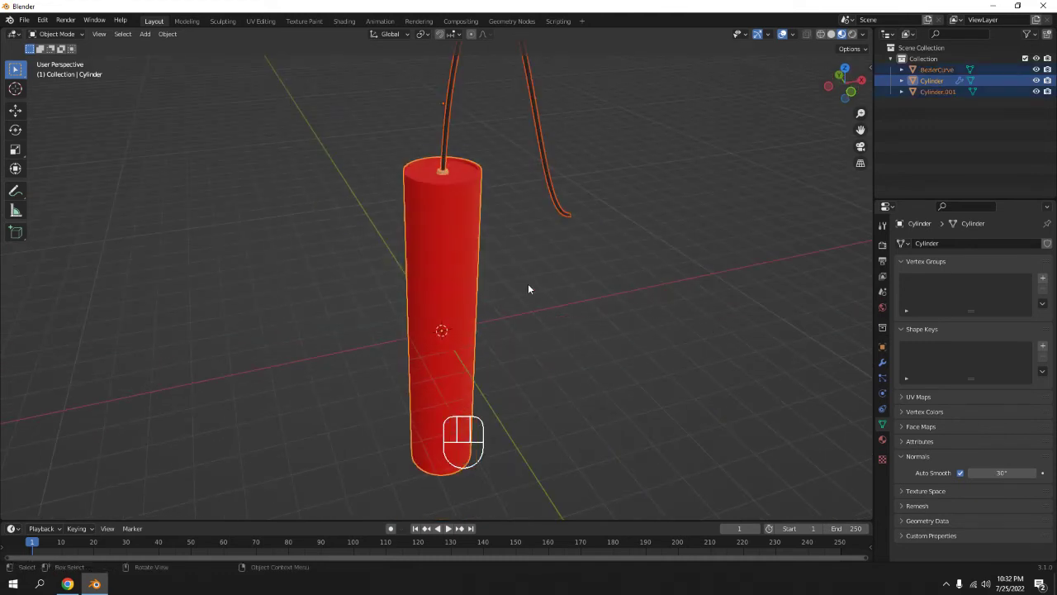
pyautogui.keyDown('shift'); pyautogui.click(462, 238); pyautogui.keyUp('shift')
pyautogui.keyDown('shift'); pyautogui.click(462, 238); pyautogui.keyUp('shift')
pyautogui.hotkey('ctrl', 'p')
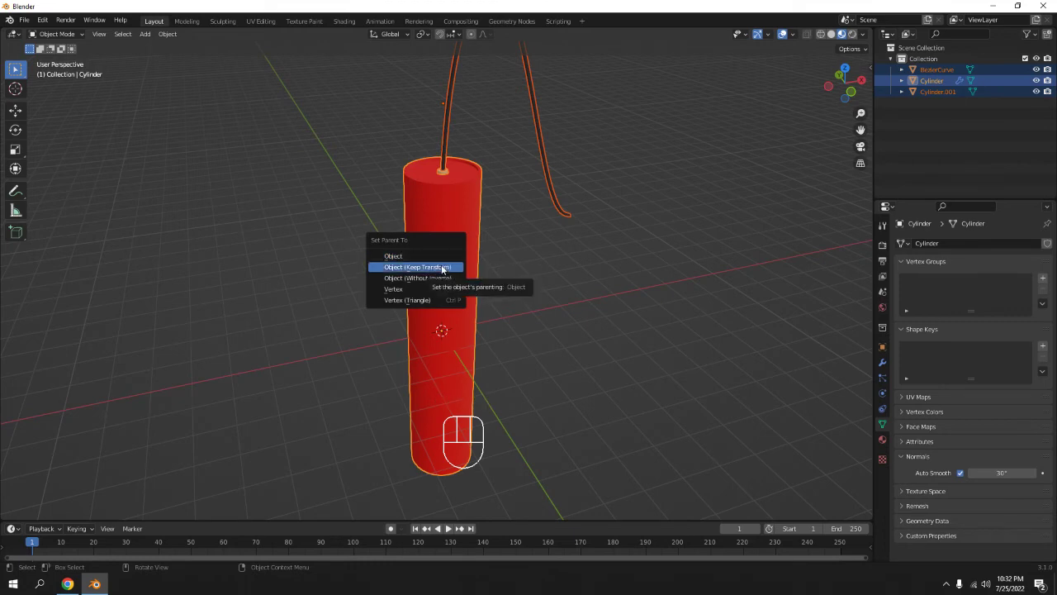
pyautogui.click(443, 269)
pyautogui.click(568, 248)
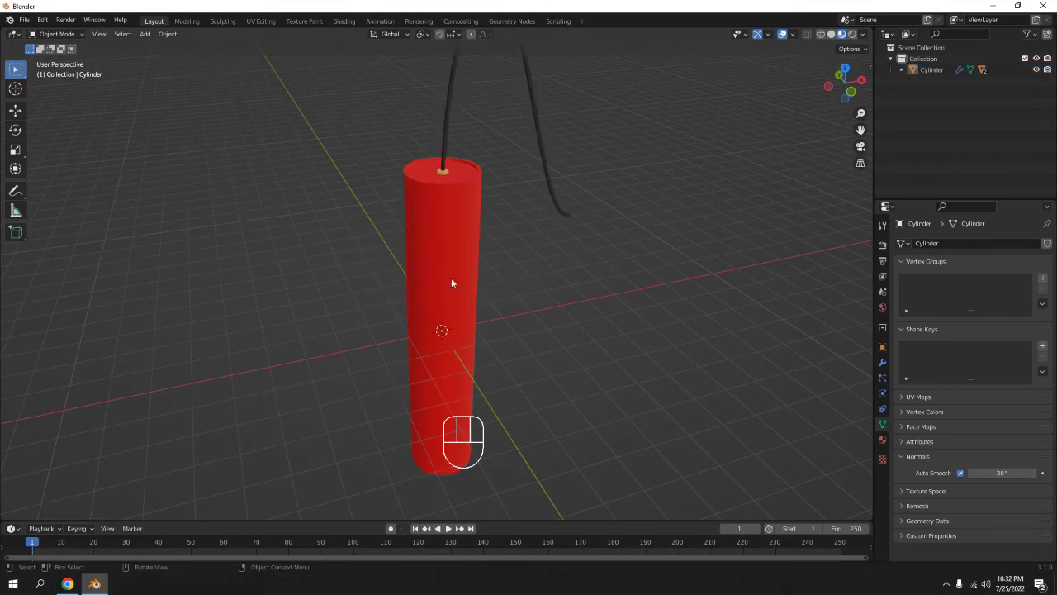
# Try moving and scaling the red cylinder to test the parenting
pyautogui.click(445, 266)
pyautogui.press('g')
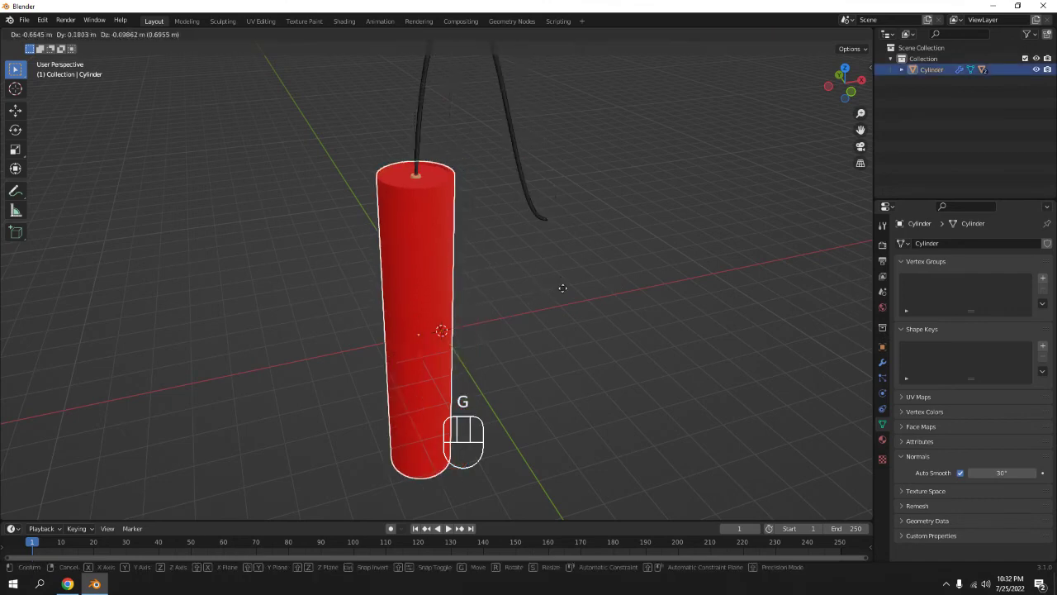
pyautogui.click(620, 285)
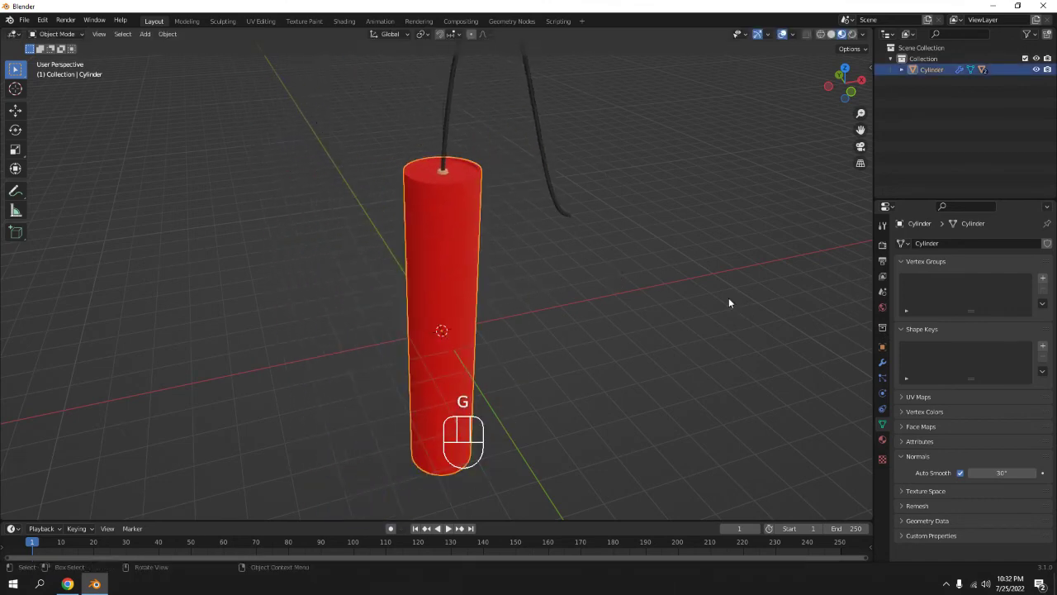
pyautogui.press('s')
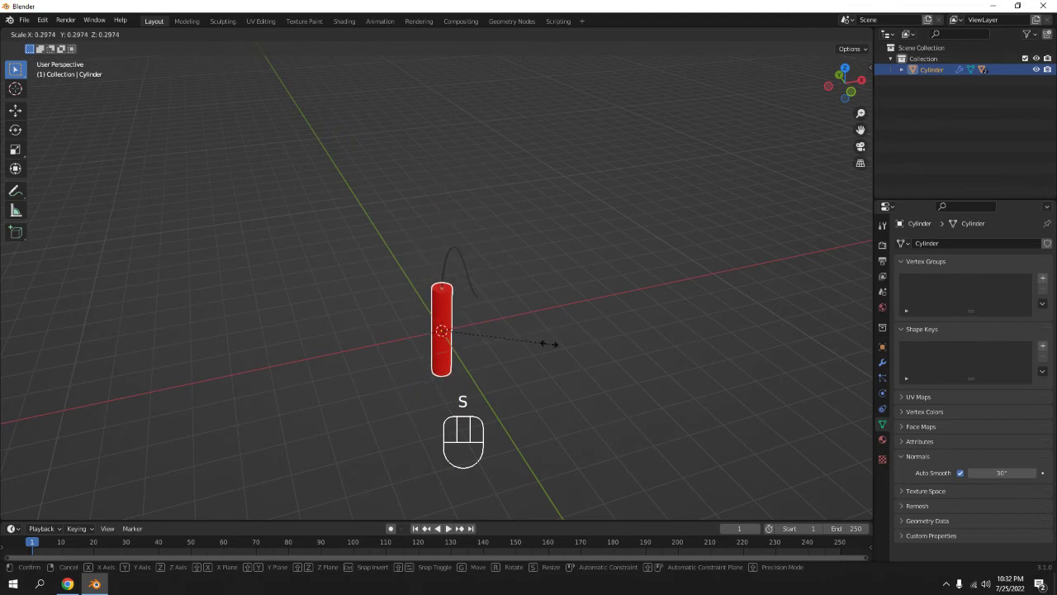
pyautogui.rightClick(539, 339)
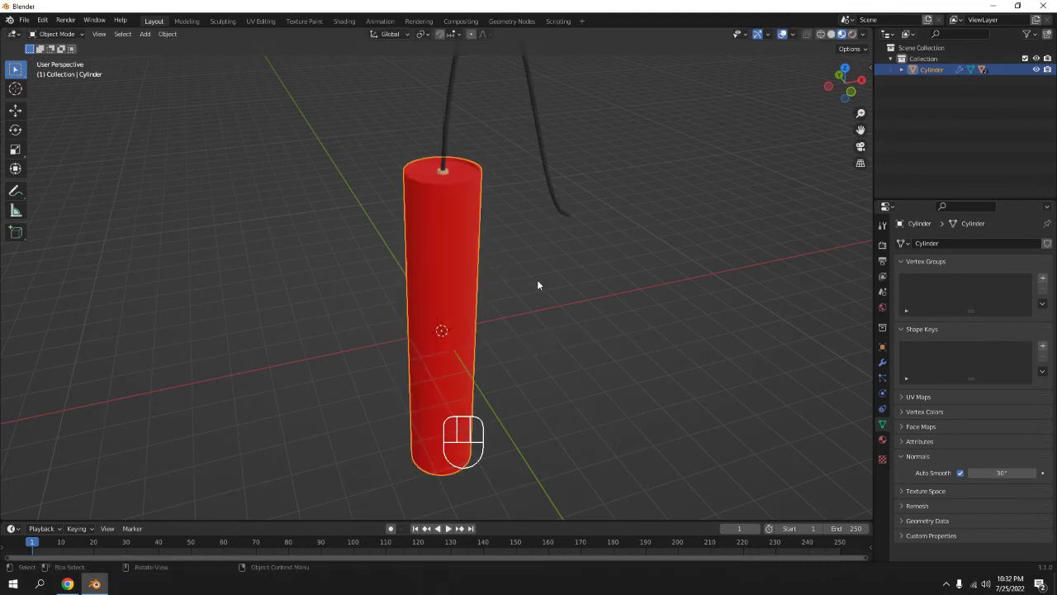
# Try scaling the fuse strand down on its own
pyautogui.click(537, 277)
pyautogui.scroll(-5, 537, 278)
pyautogui.moveTo(537, 278); pyautogui.dragTo(509, 275, button='middle')
pyautogui.click(438, 208)
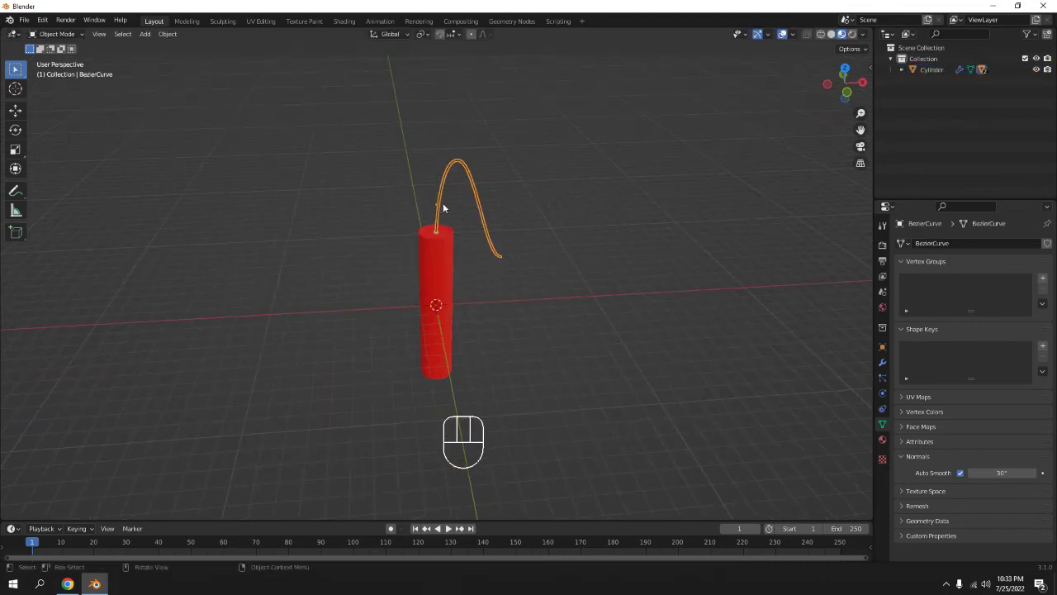
pyautogui.press('s')
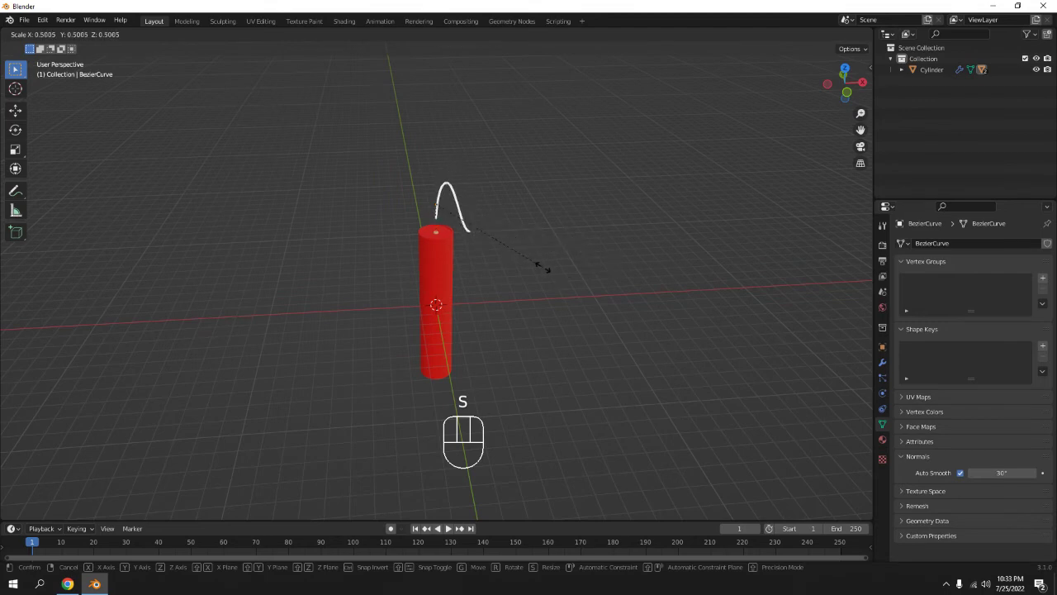
pyautogui.rightClick(403, 247)
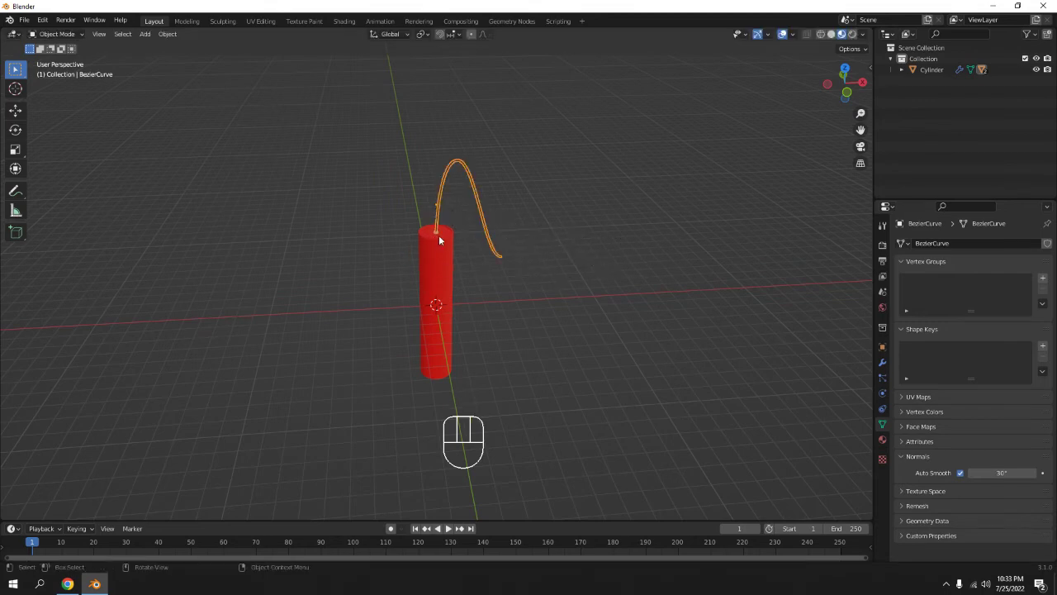
# Try scaling the nub at the strand's base separately from the cylinder
pyautogui.click(435, 235)
pyautogui.click(432, 233)
pyautogui.press('s')
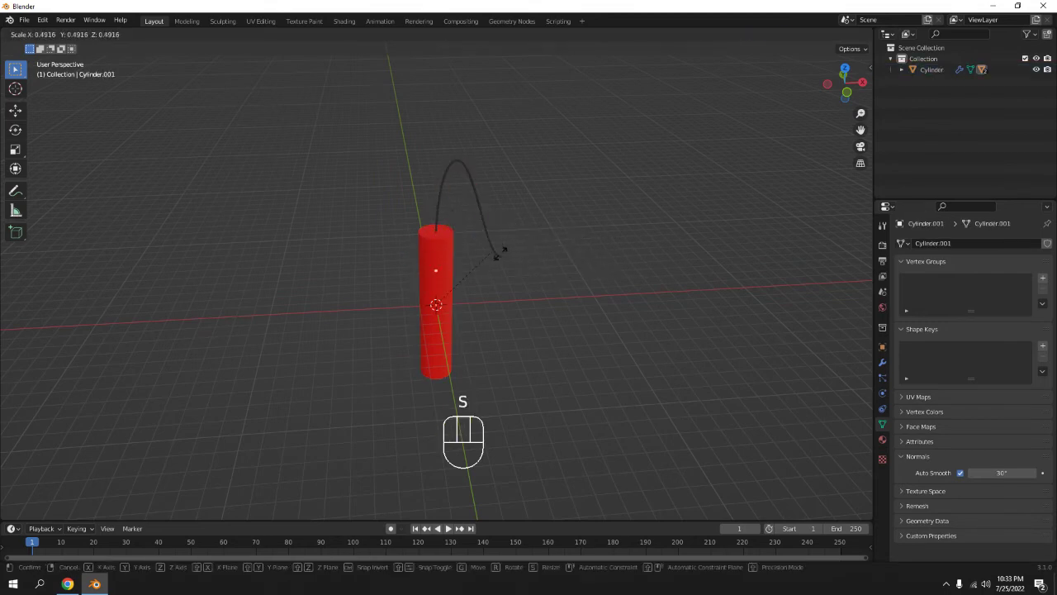
pyautogui.rightClick(608, 286)
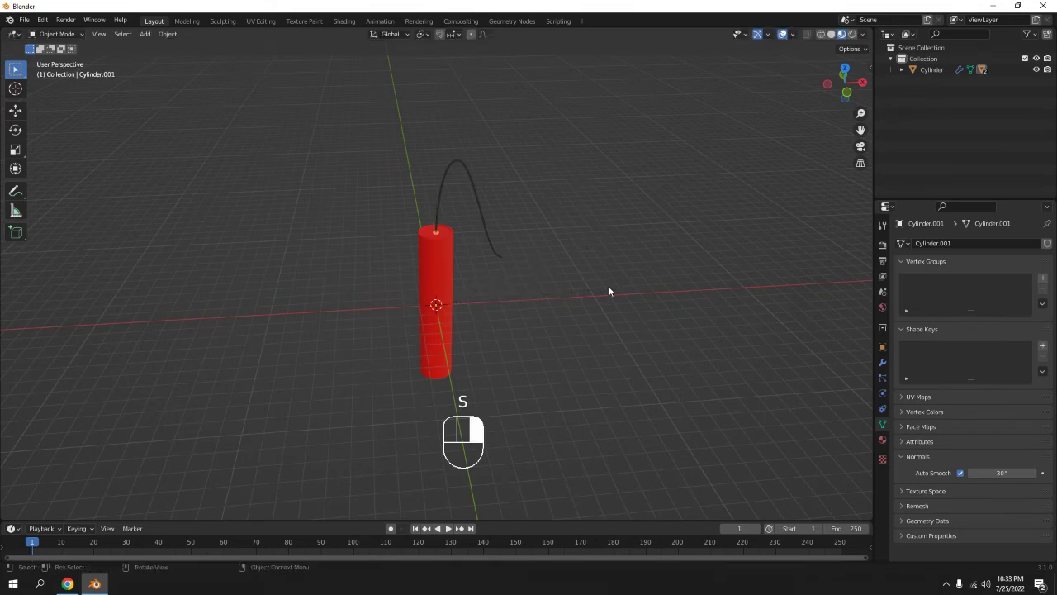
pyautogui.click(437, 261)
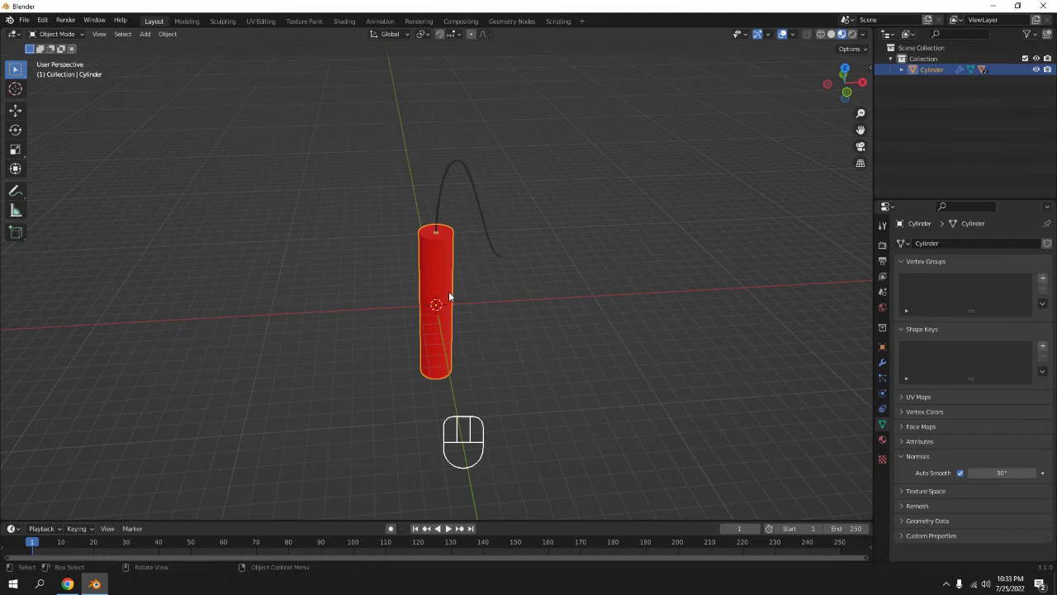
pyautogui.click(514, 266)
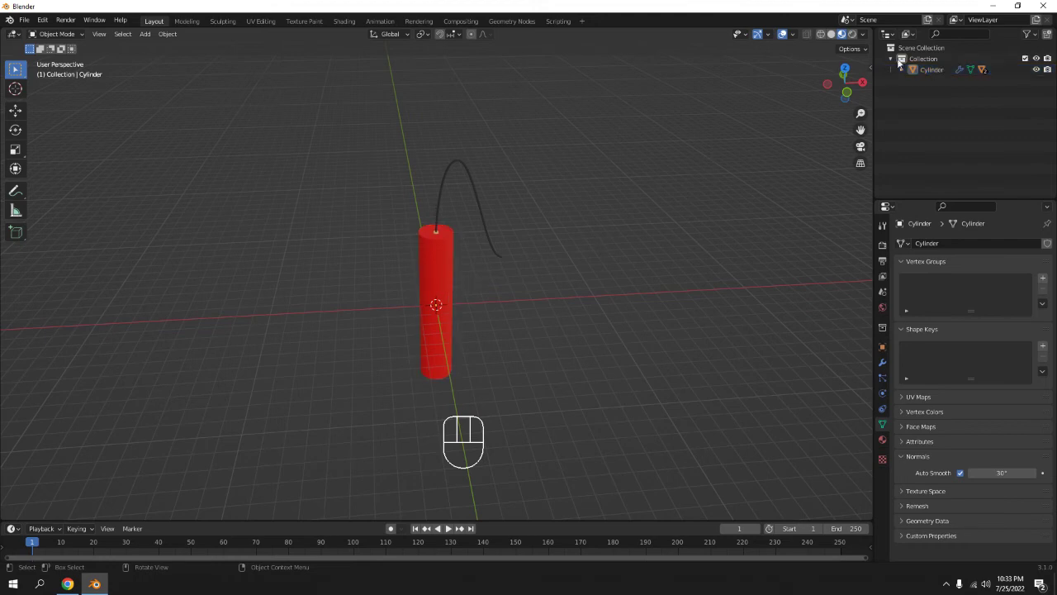
# Display the scene in rendered shading and add a plane, scaled up into a large ground surface
pyautogui.click(852, 35)
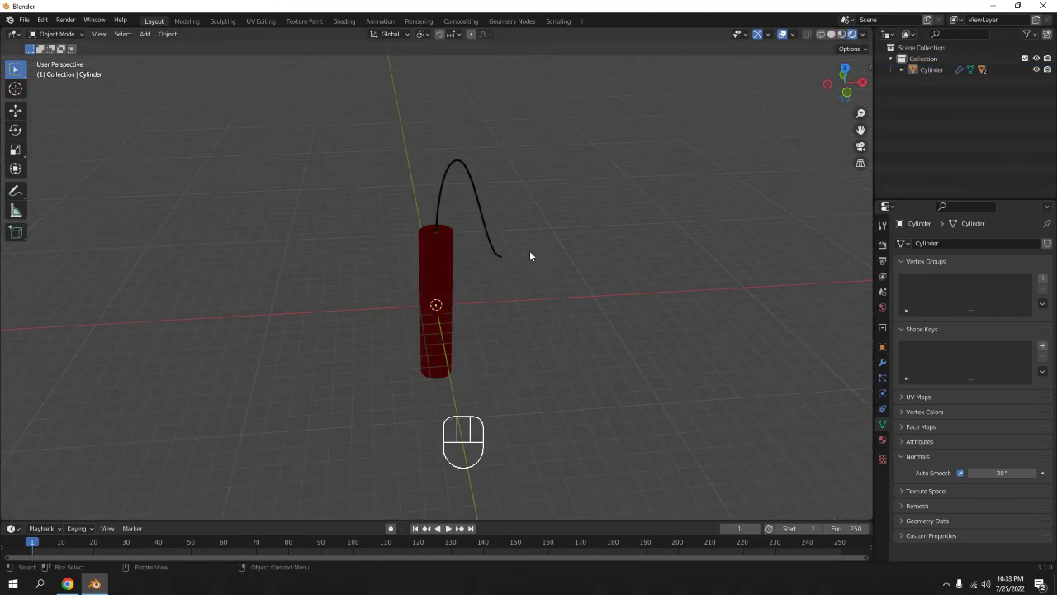
pyautogui.hotkey('shift', 'a')
pyautogui.moveTo(530, 243)
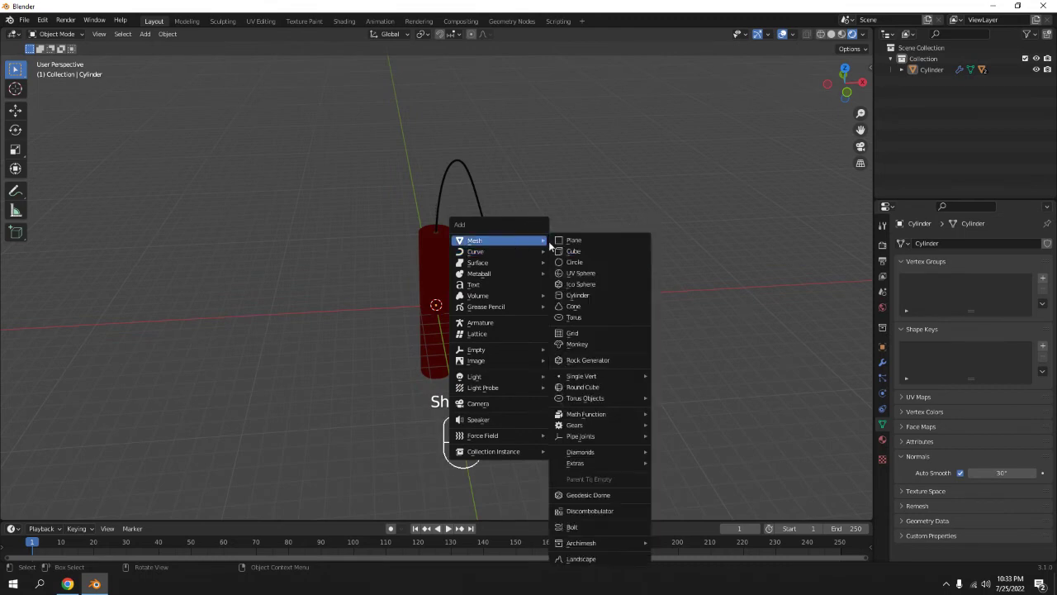
pyautogui.click(571, 240)
pyautogui.press('s')
pyautogui.click(391, 304)
# Lower the plane about 4.98 m along Z to the base of the cylinder, working in the front view
pyautogui.press('KP_1')
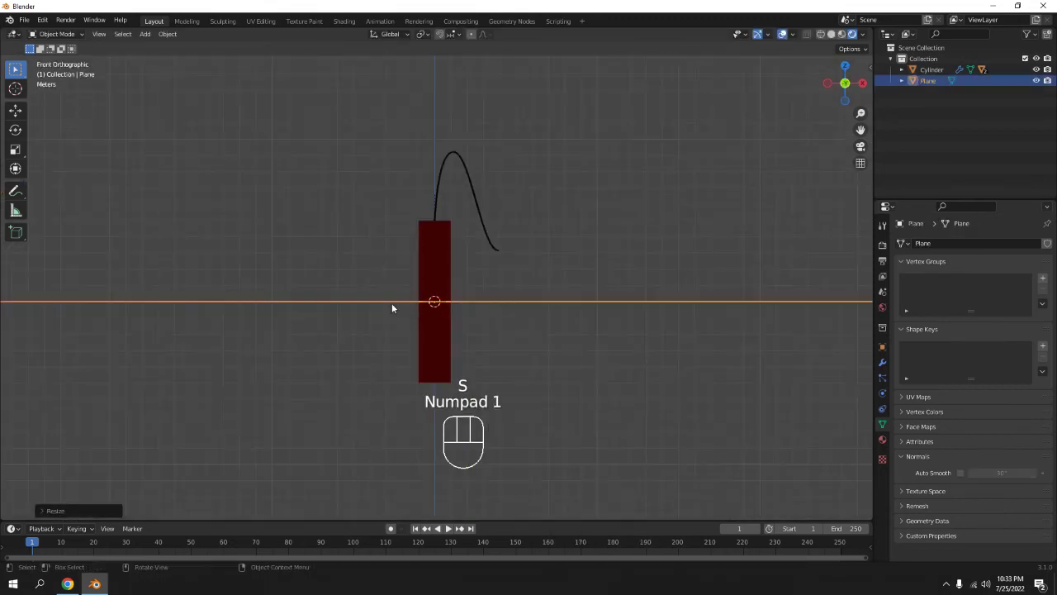
pyautogui.press('g')
pyautogui.press('z')
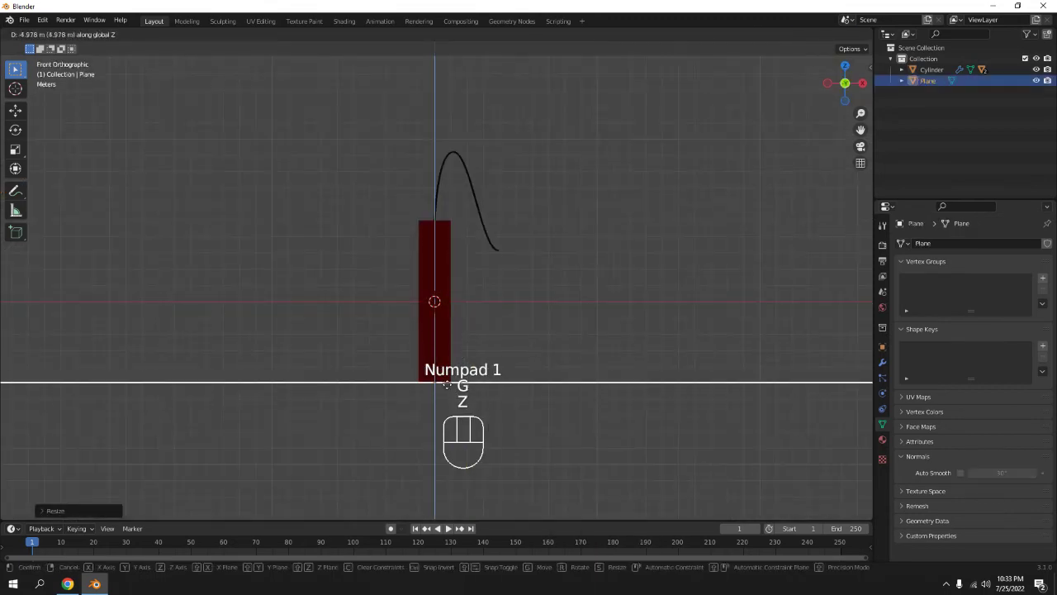
pyautogui.click(447, 384)
pyautogui.click(593, 220)
# Add a point light at the origin and raise it along Z to just above the cylinder's top
pyautogui.moveTo(596, 217); pyautogui.dragTo(633, 221, button='middle')
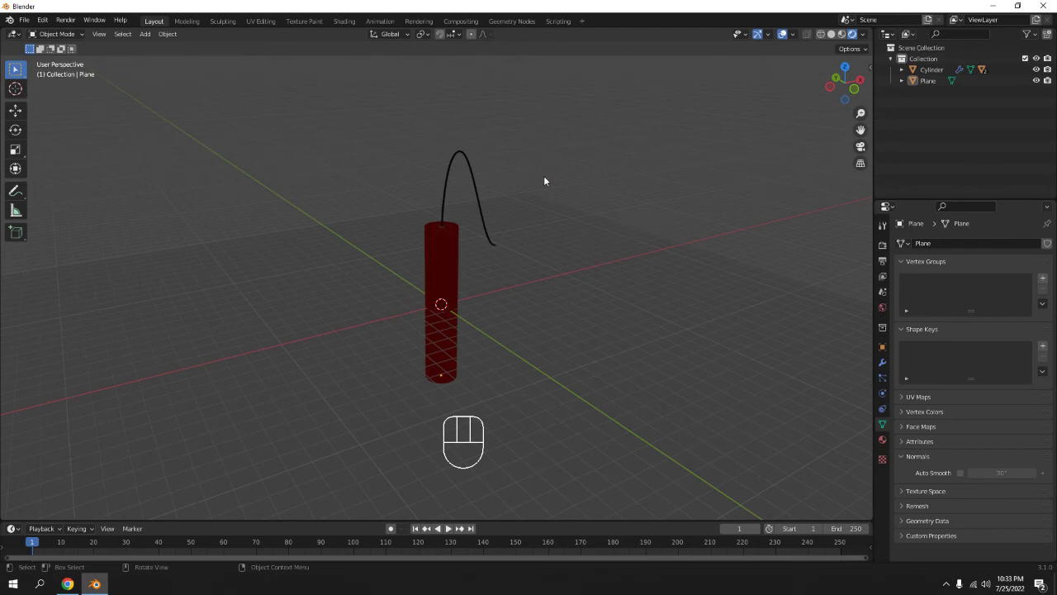
pyautogui.moveTo(574, 264); pyautogui.dragTo(577, 232, button='middle')
pyautogui.hotkey('shift', 'a')
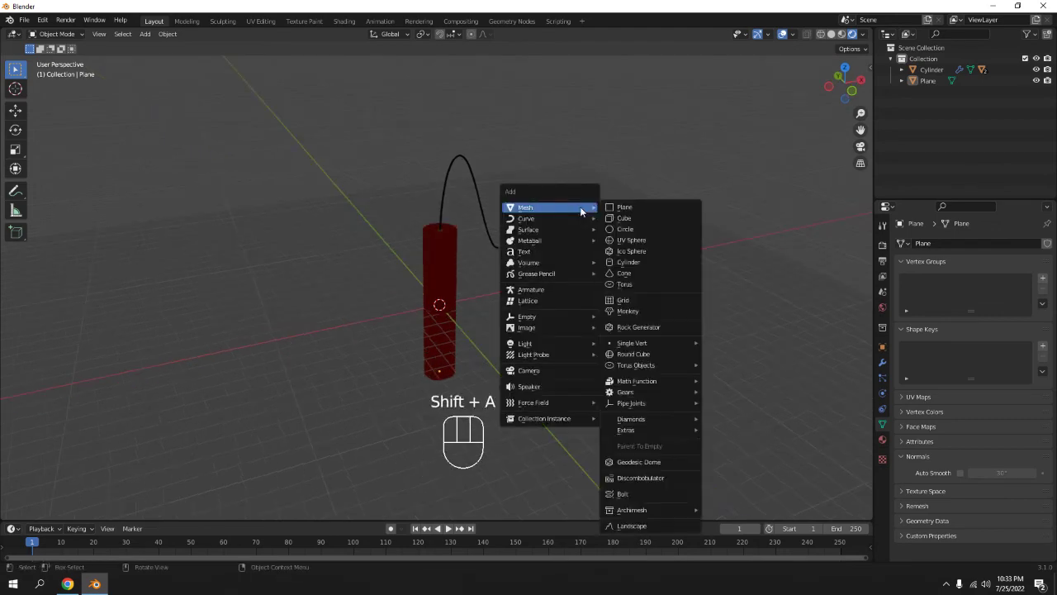
pyautogui.moveTo(569, 341)
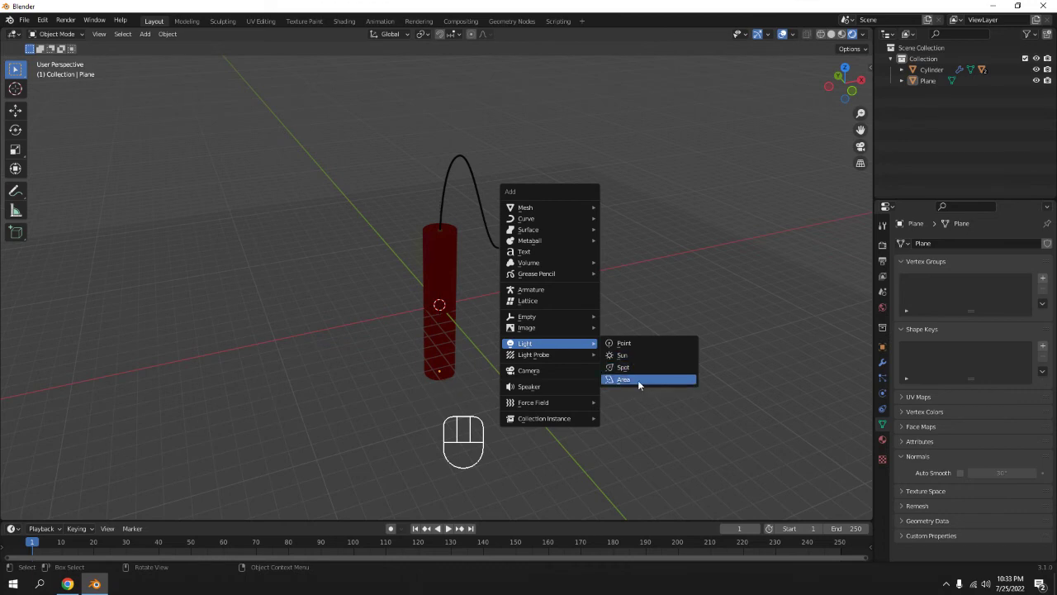
pyautogui.click(612, 344)
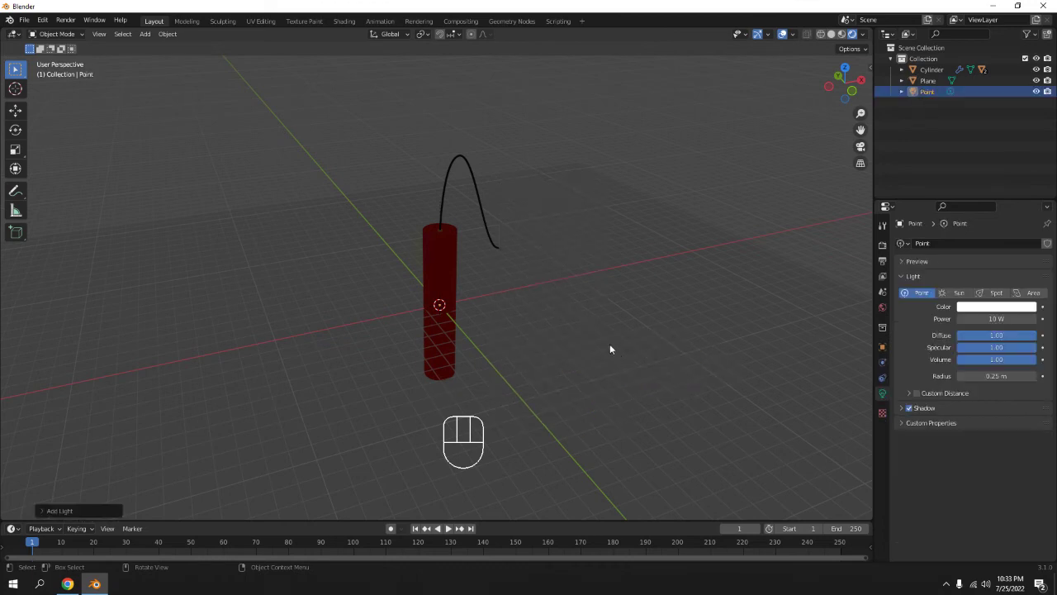
pyautogui.press('g')
pyautogui.press('z')
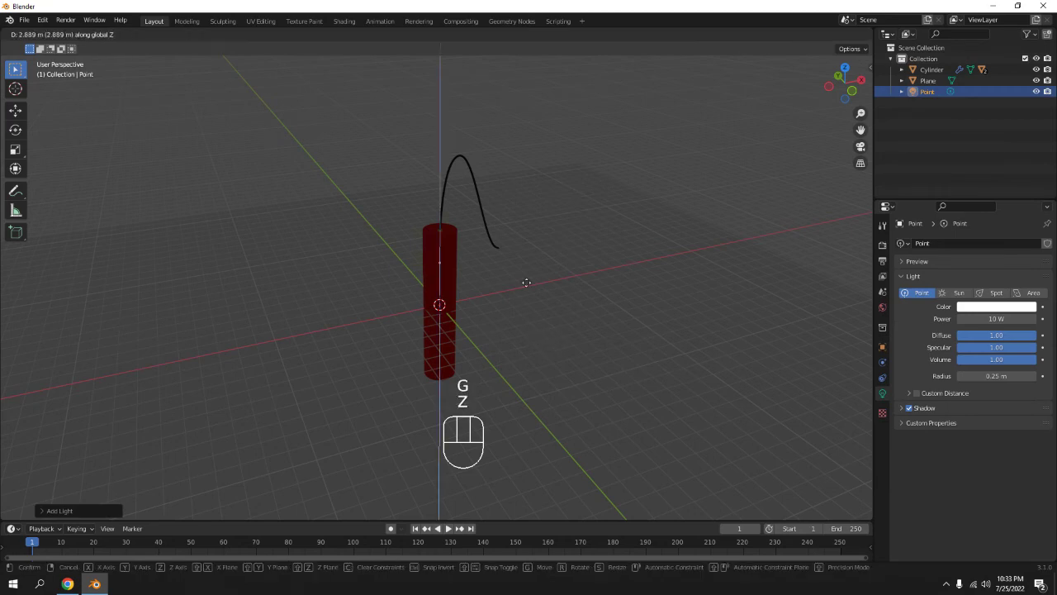
pyautogui.click(489, 234)
# Set the point light's power to 1000 W
pyautogui.click(998, 320)
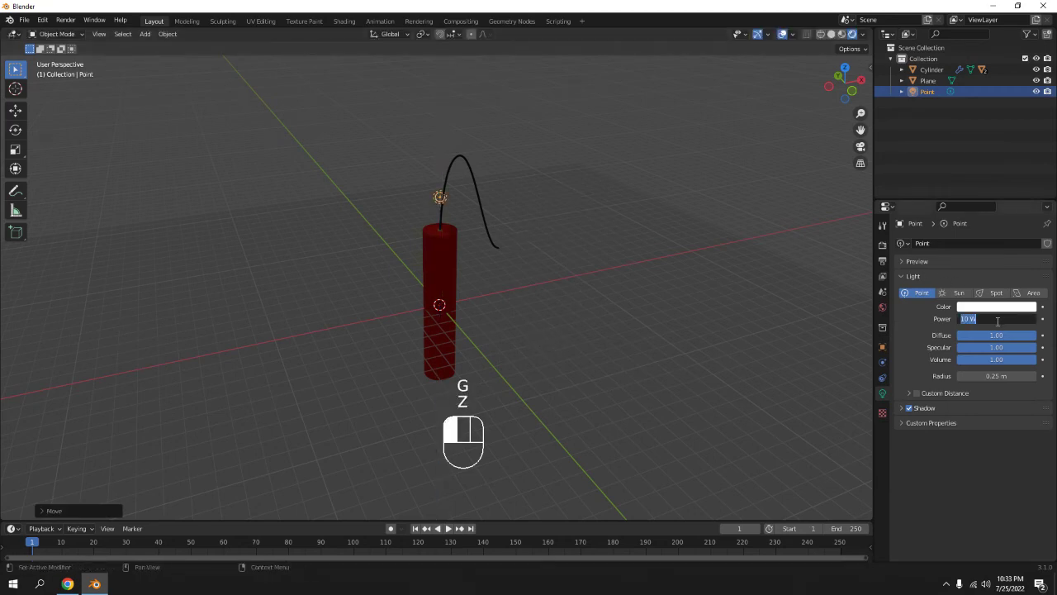
pyautogui.write('1000')
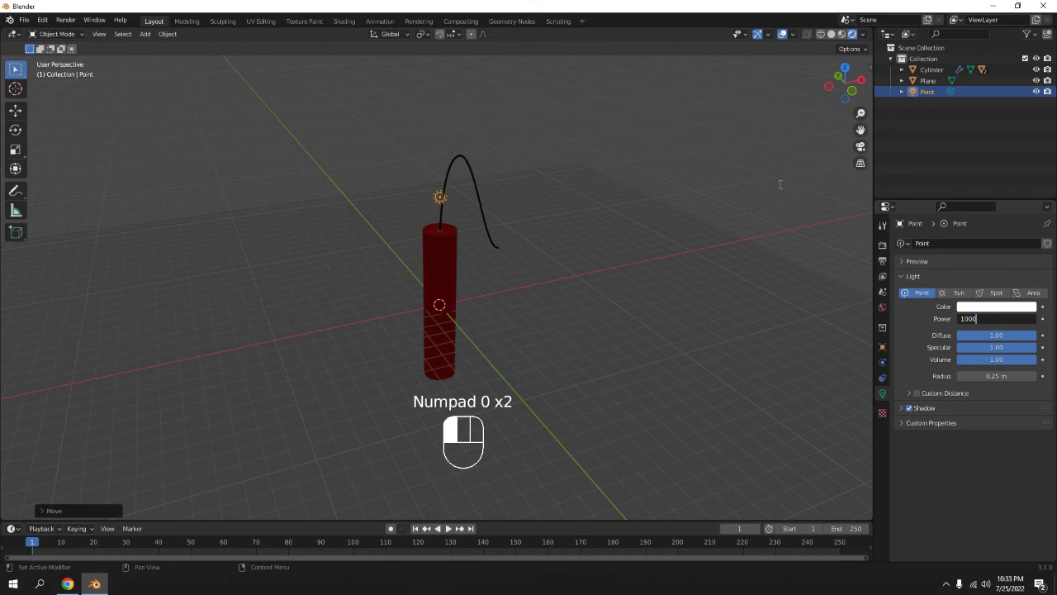
pyautogui.click(780, 184)
# Move the point light along Y and X so it lights the cylinder from one side
pyautogui.press('g')
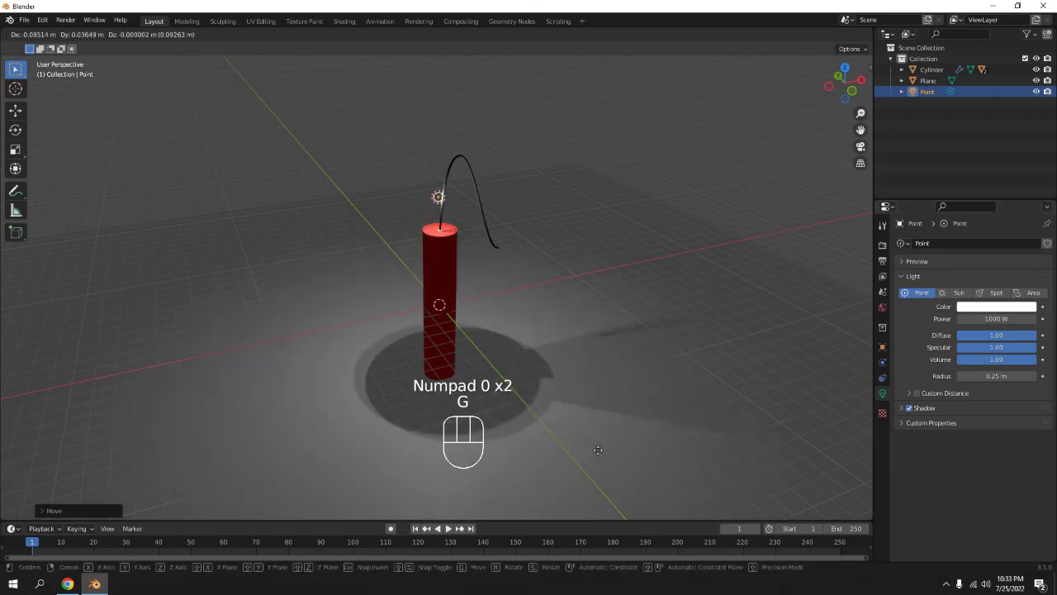
pyautogui.press('y')
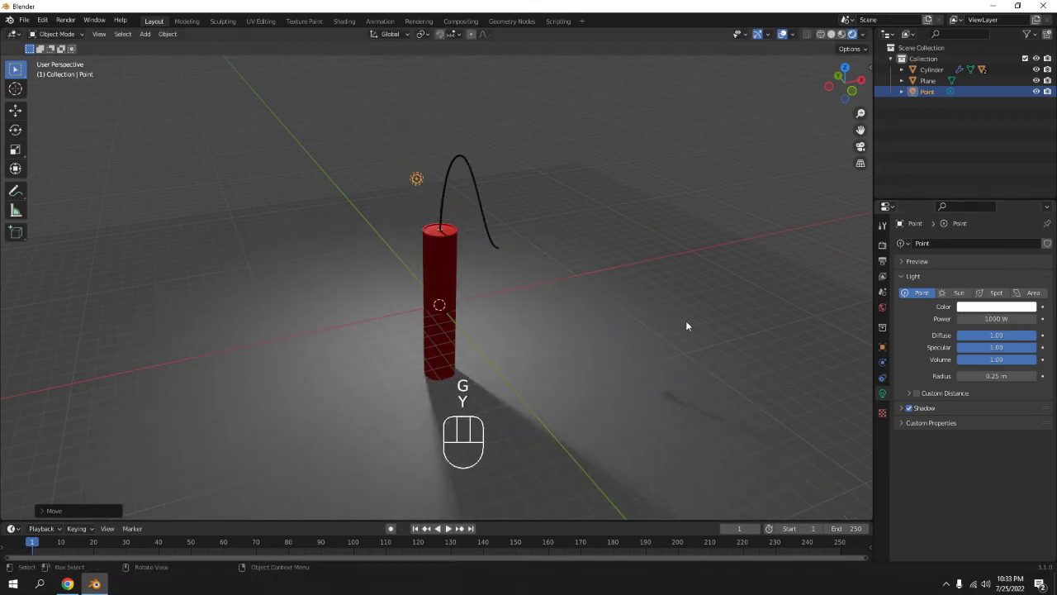
pyautogui.press('g')
pyautogui.press('x')
pyautogui.click(587, 356)
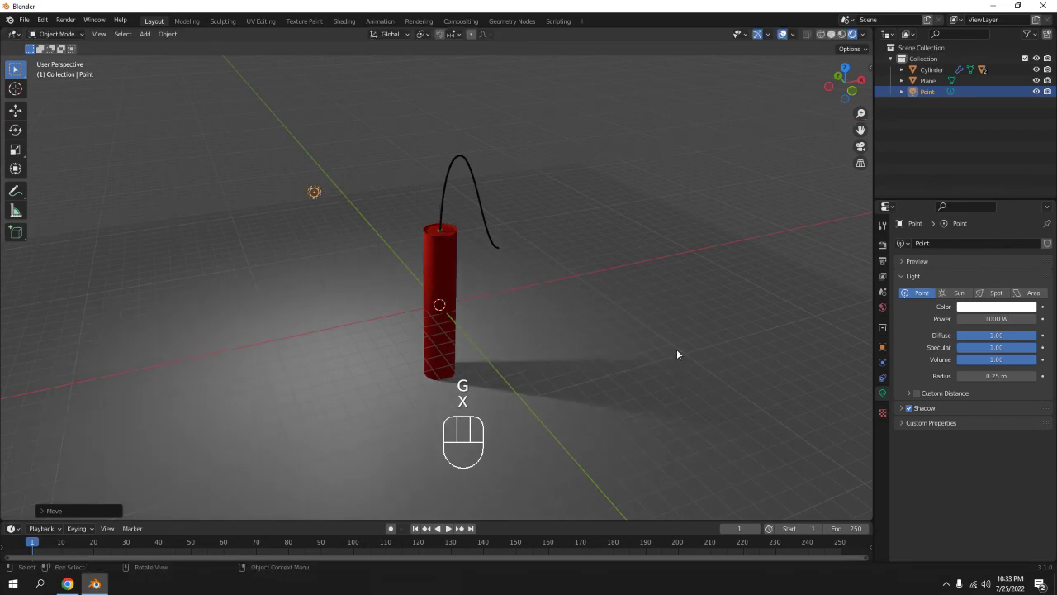
# Duplicate the point light along X and shift the copy along Y to the opposite side of the cylinder
pyautogui.hotkey('shift', 'd')
pyautogui.press('x')
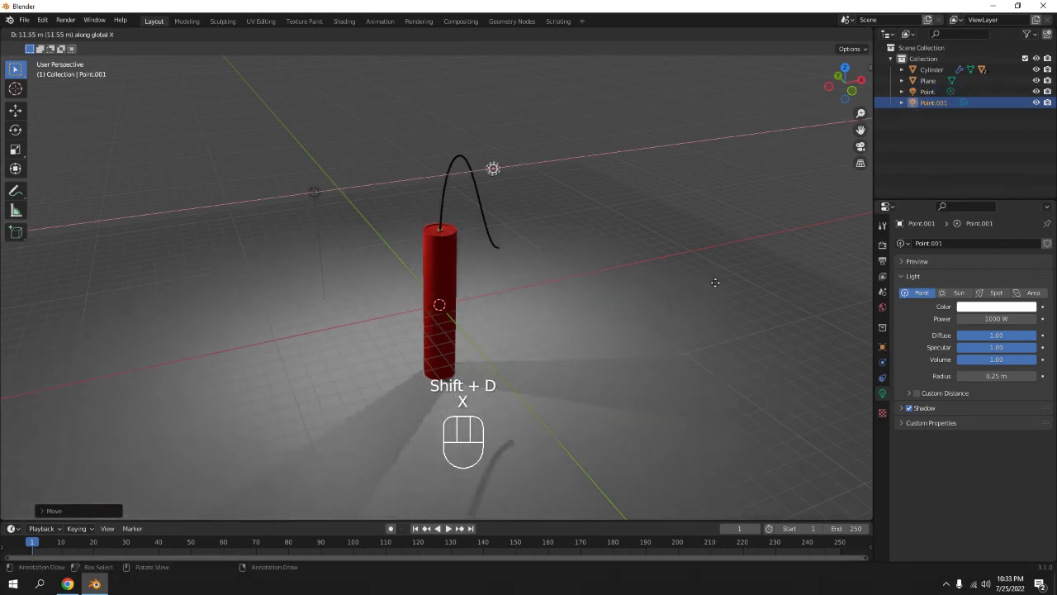
pyautogui.click(770, 280)
pyautogui.press('g')
pyautogui.press('y')
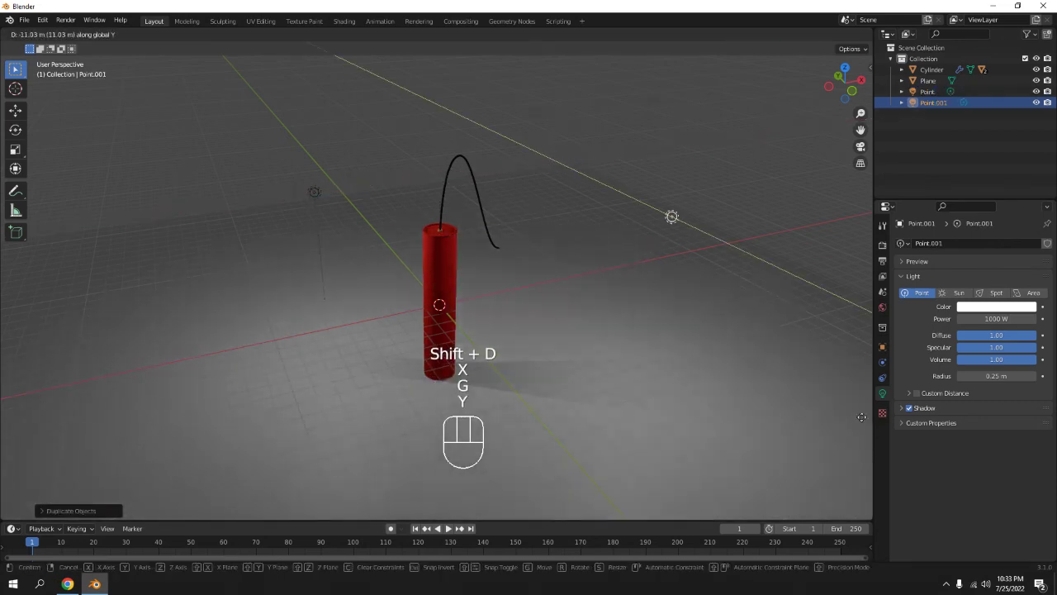
pyautogui.click(192, 254)
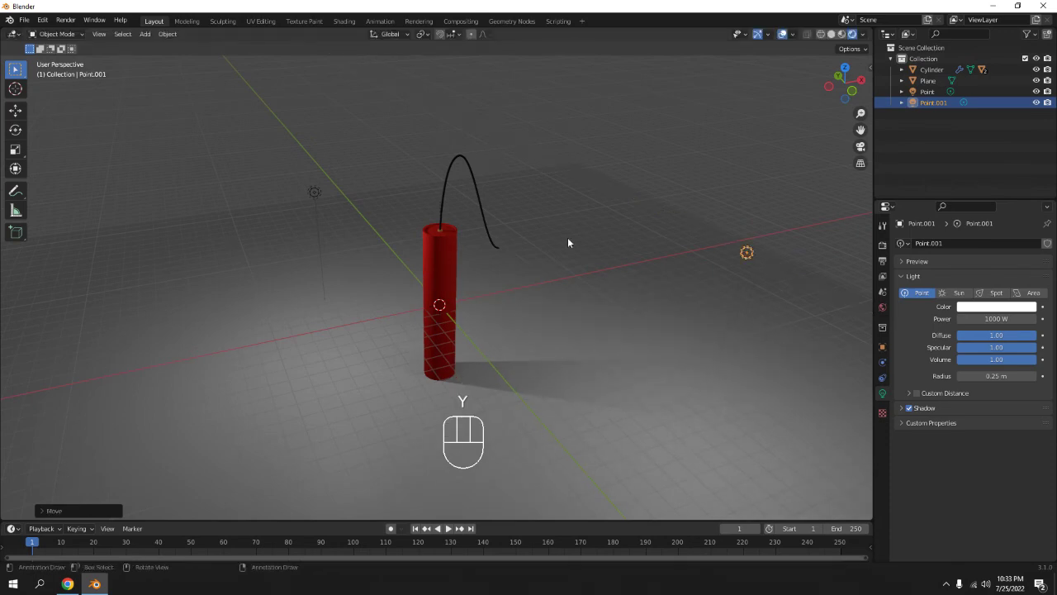
# Set the world background color to black
pyautogui.click(882, 307)
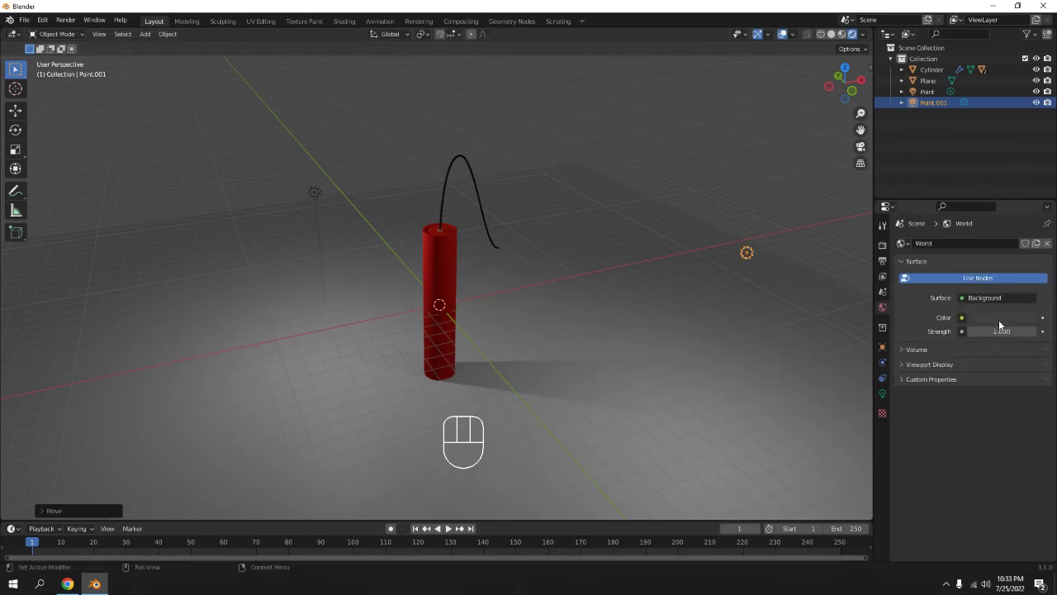
pyautogui.click(999, 320)
pyautogui.moveTo(1029, 220); pyautogui.dragTo(1027, 240)
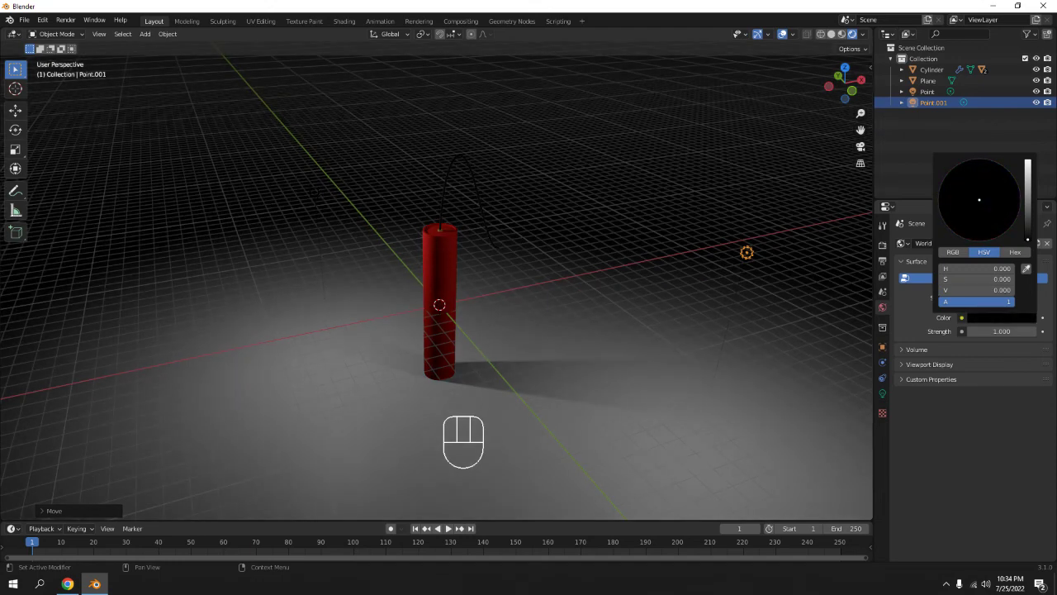
pyautogui.click(638, 101)
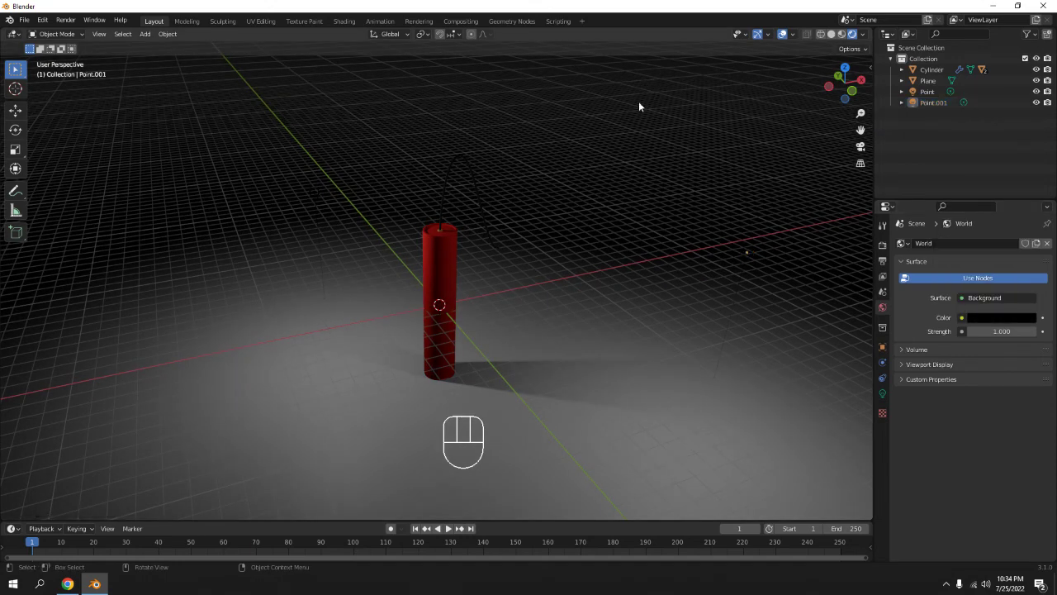
# Hide the viewport overlays and examine the lit cap, nub and fuse up close
pyautogui.click(784, 33)
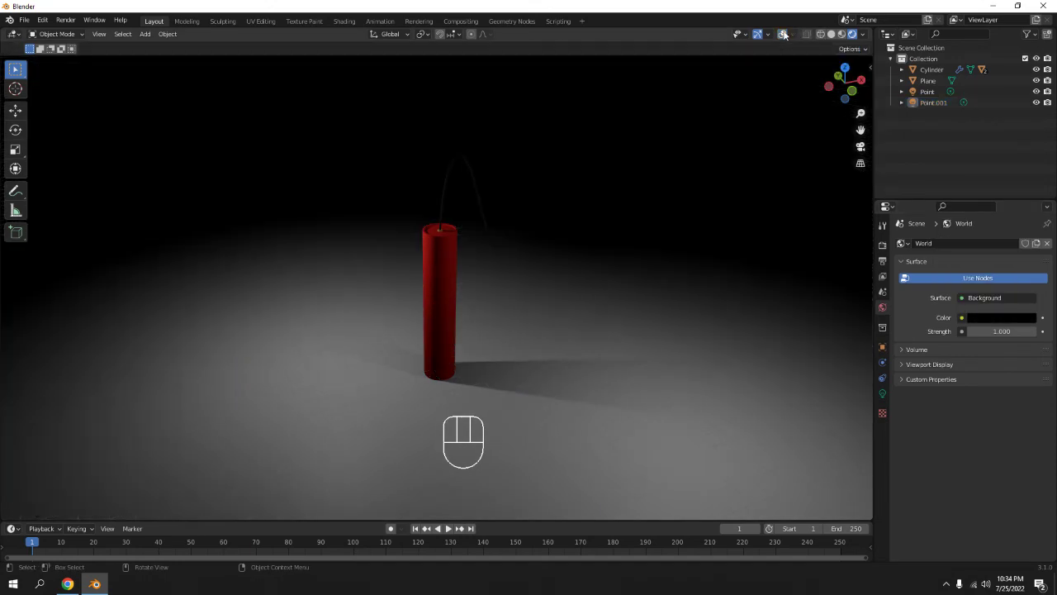
pyautogui.moveTo(529, 149); pyautogui.dragTo(571, 217, button='middle')
pyautogui.scroll(3, 571, 218)
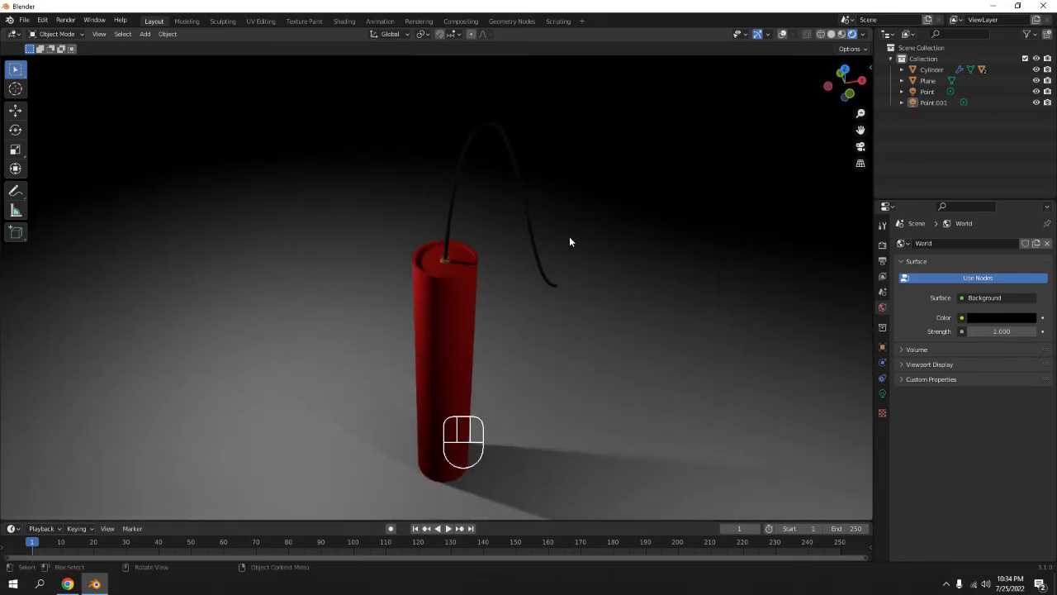
pyautogui.scroll(5, 574, 245)
pyautogui.moveTo(474, 237)
pyautogui.mouseDown(button='middle')
pyautogui.moveTo(470, 253)
pyautogui.moveTo(432, 255)
pyautogui.moveTo(573, 258)
pyautogui.mouseUp(button='middle')
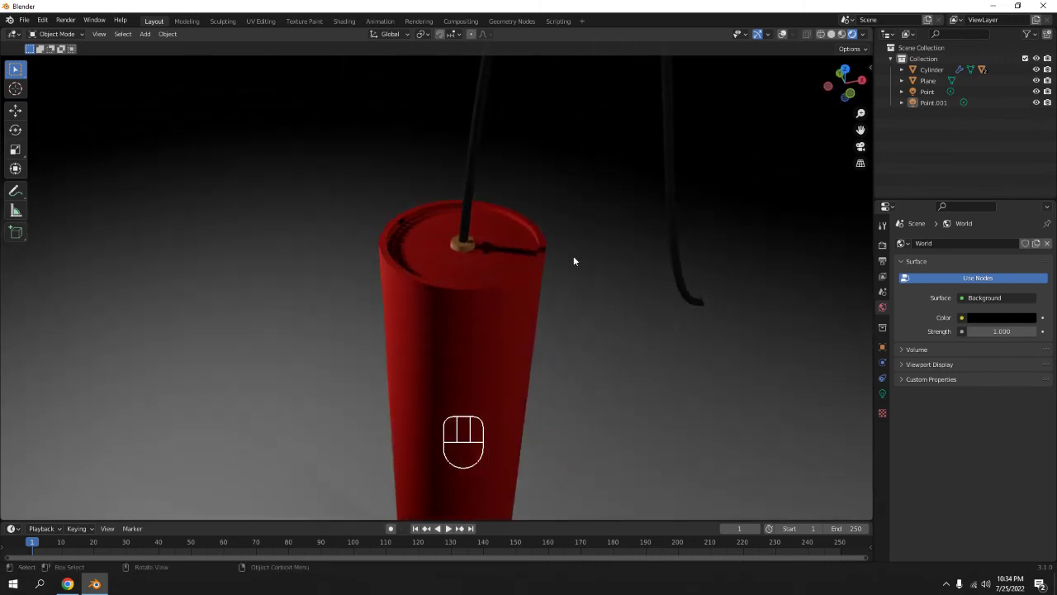
# Switch the scene's render engine to Cycles
pyautogui.click(864, 34)
pyautogui.click(886, 247)
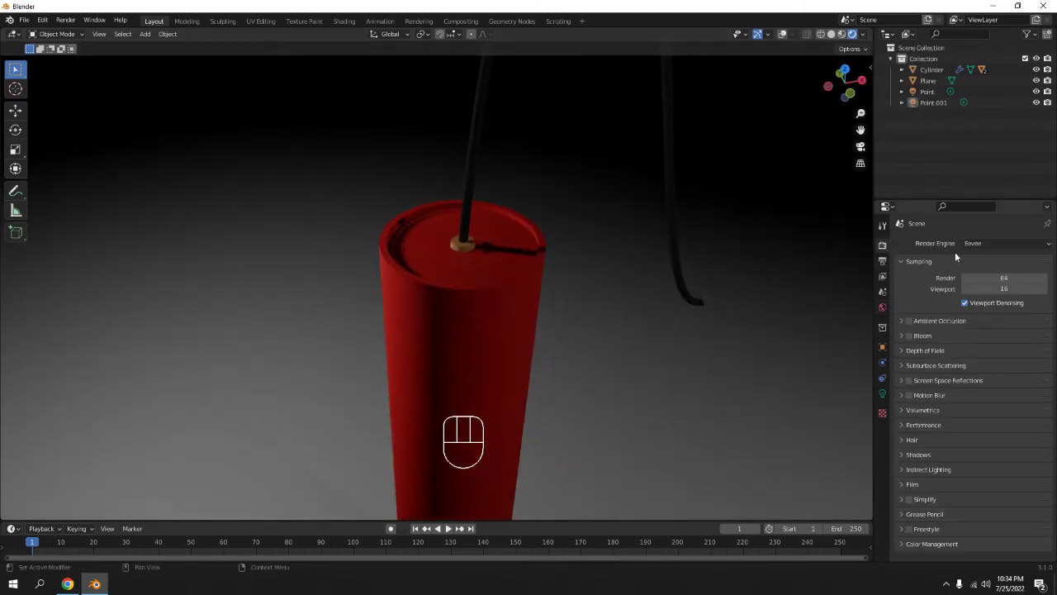
pyautogui.click(975, 244)
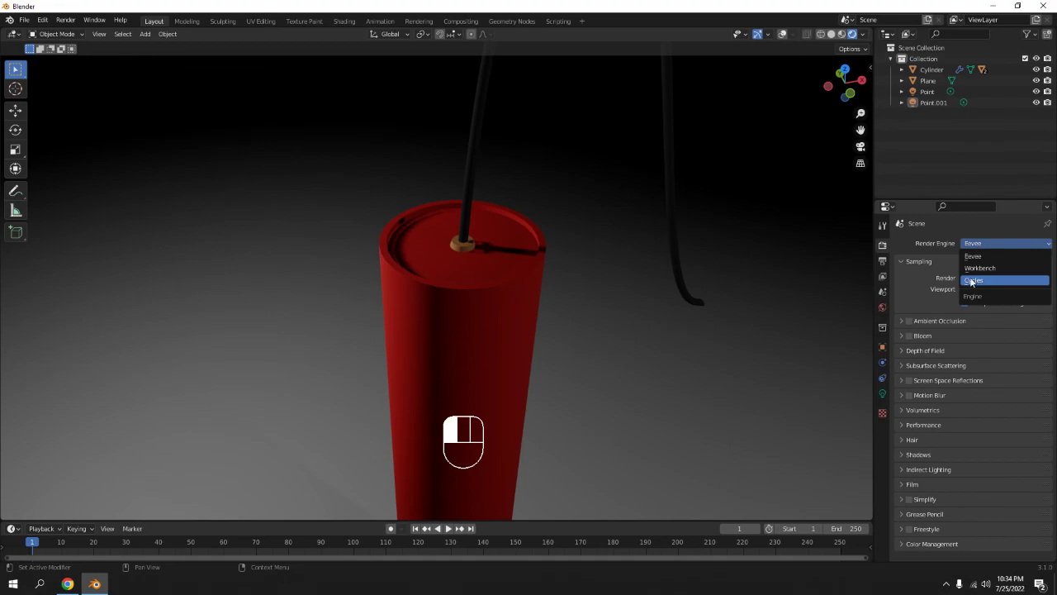
pyautogui.click(973, 280)
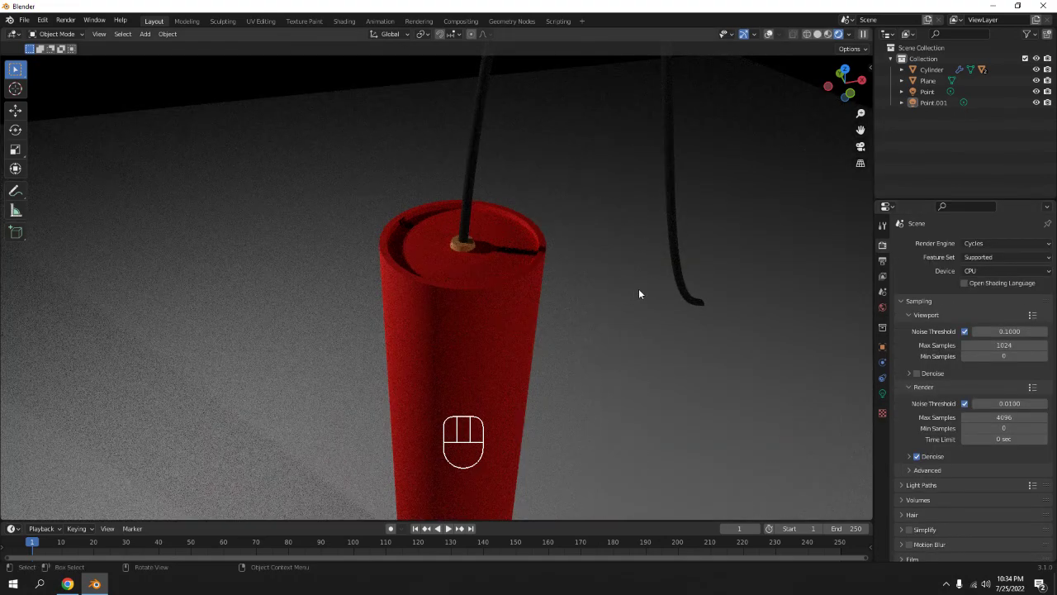
# Examine the dynamite and its shadows on the ground from several angles in the Cycles preview
pyautogui.scroll(-6, 639, 293)
pyautogui.moveTo(650, 271); pyautogui.dragTo(459, 246, button='middle')
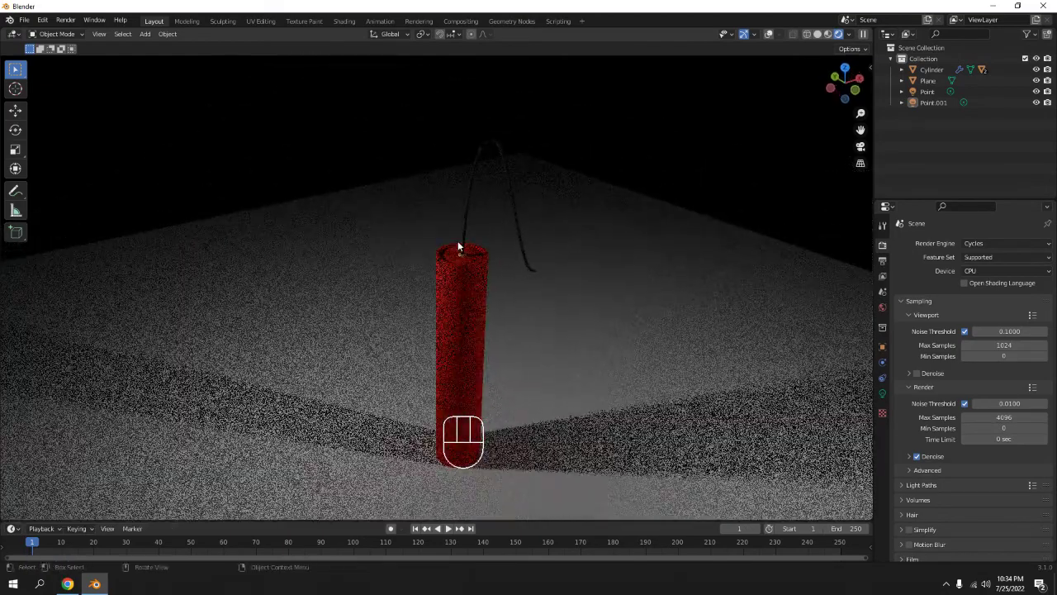
pyautogui.moveTo(629, 355); pyautogui.dragTo(606, 346, button='middle')
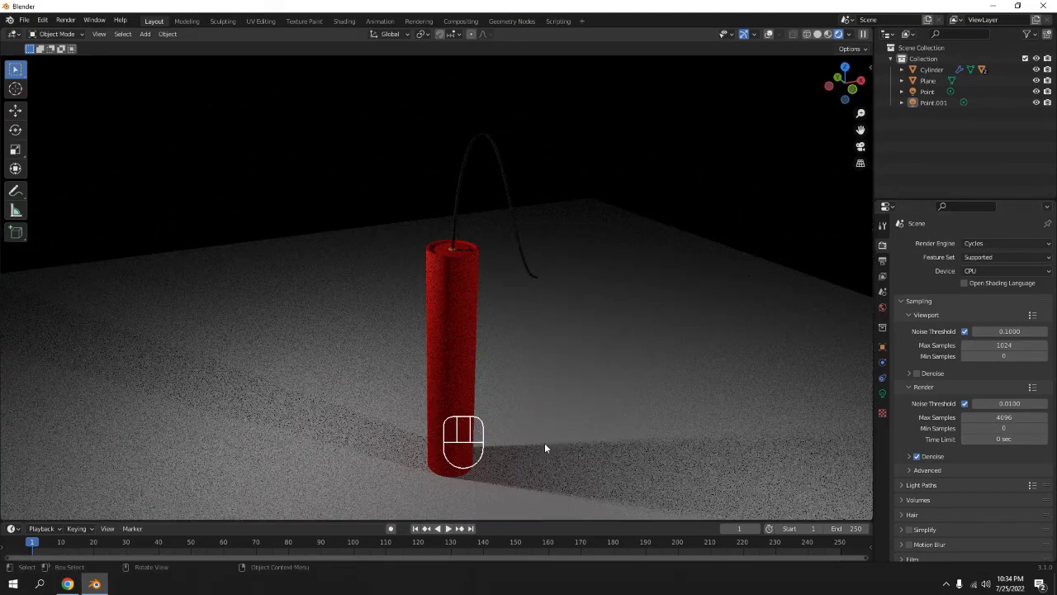
pyautogui.moveTo(456, 281); pyautogui.dragTo(460, 315, button='middle')
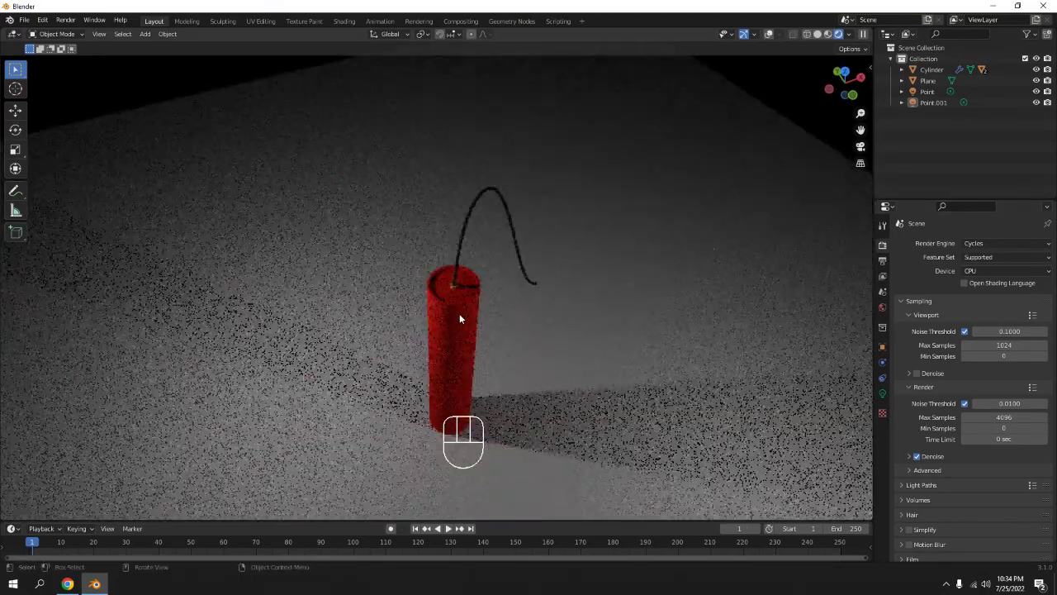
pyautogui.scroll(7, 459, 316)
pyautogui.keyDown('shift'); pyautogui.moveTo(602, 325); pyautogui.dragTo(556, 318, button='middle'); pyautogui.keyUp('shift')
pyautogui.scroll(3, 556, 318)
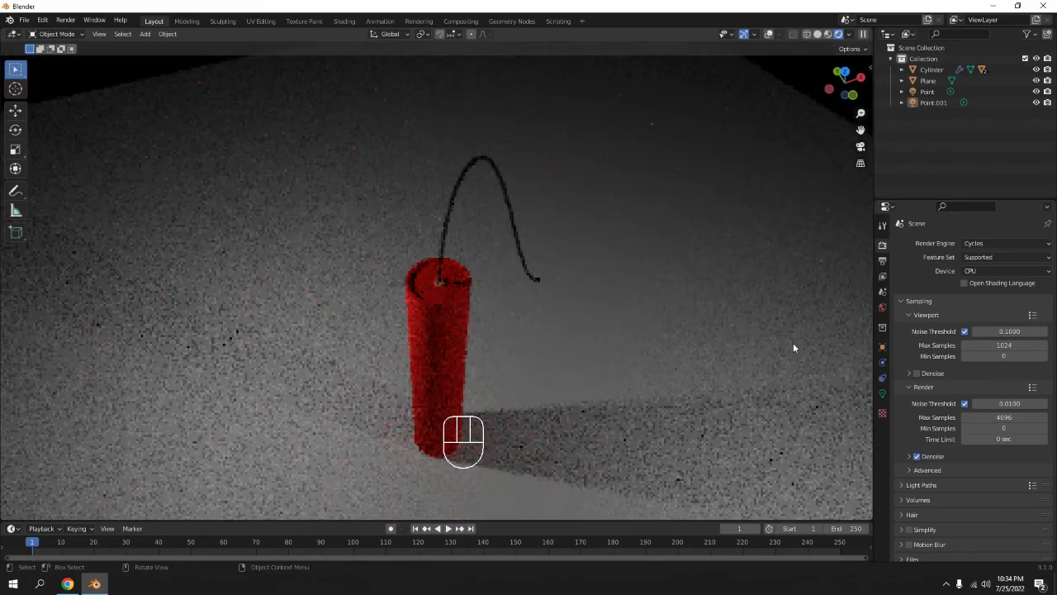
# Show the viewport overlays again and increase the original point light's radius to 2.6 m
pyautogui.click(767, 34)
pyautogui.scroll(-5, 644, 194)
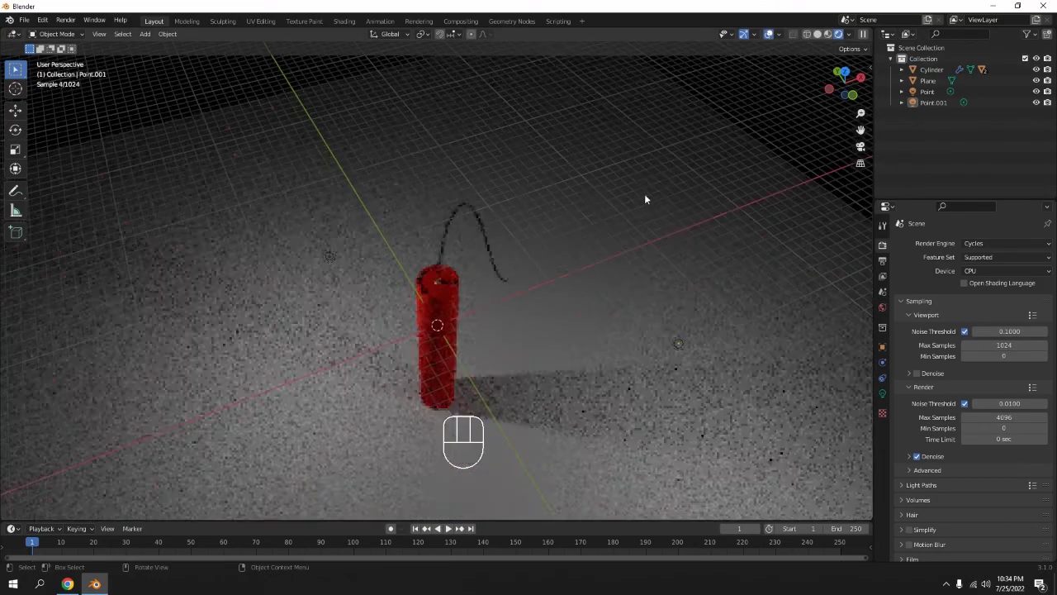
pyautogui.moveTo(644, 193); pyautogui.dragTo(386, 262, button='middle')
pyautogui.click(382, 262)
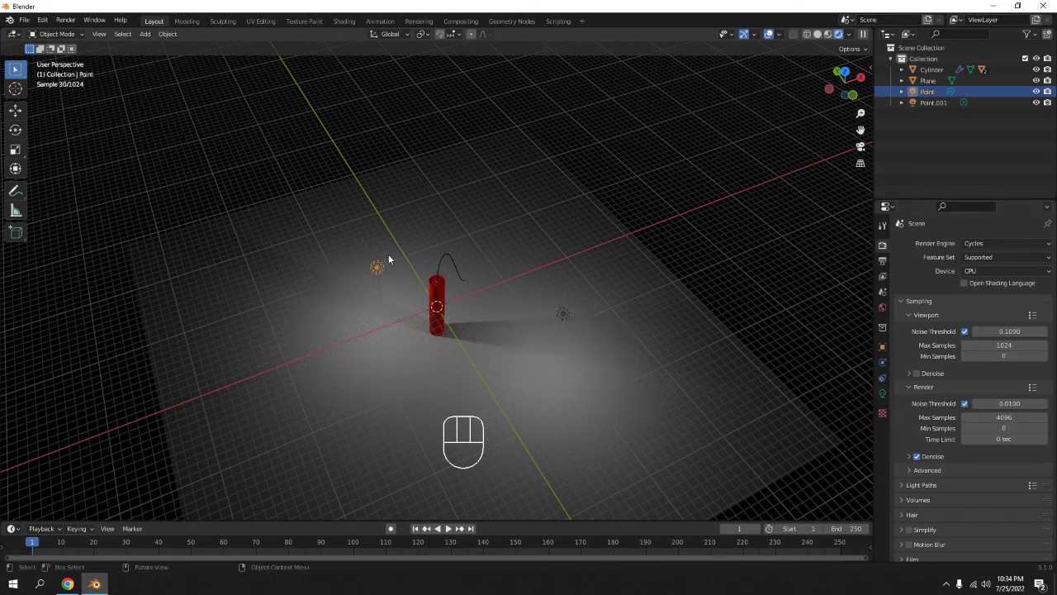
pyautogui.click(882, 395)
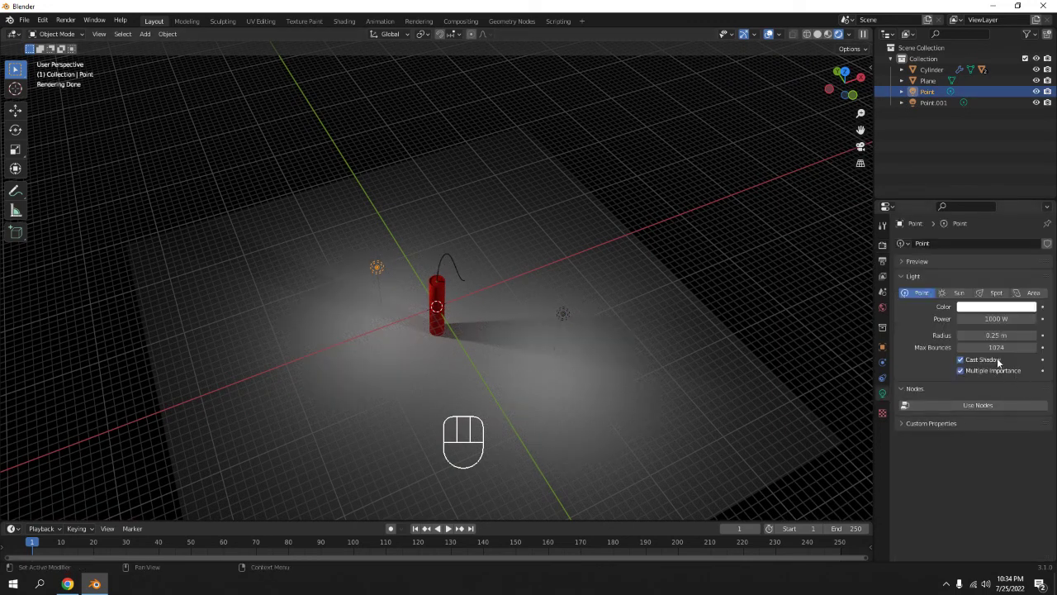
pyautogui.moveTo(996, 334); pyautogui.dragTo(1042, 335)
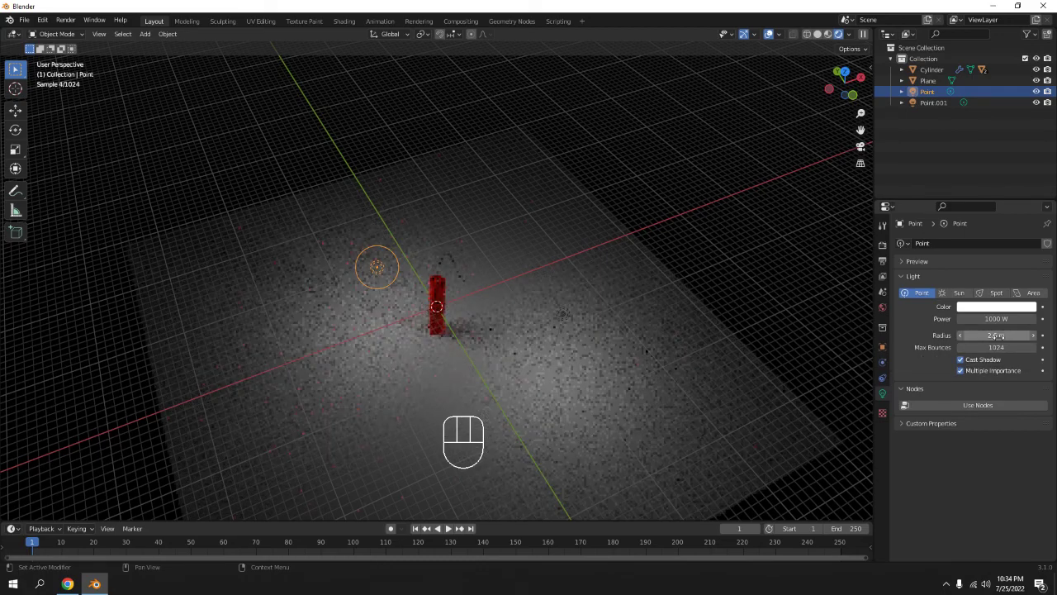
# Fine-tune the original point light's radius to 2.46 m, checking the shadow softness on the cylinder's cap
pyautogui.scroll(4, 458, 337)
pyautogui.keyDown('shift'); pyautogui.moveTo(369, 259); pyautogui.dragTo(402, 253, button='middle'); pyautogui.keyUp('shift')
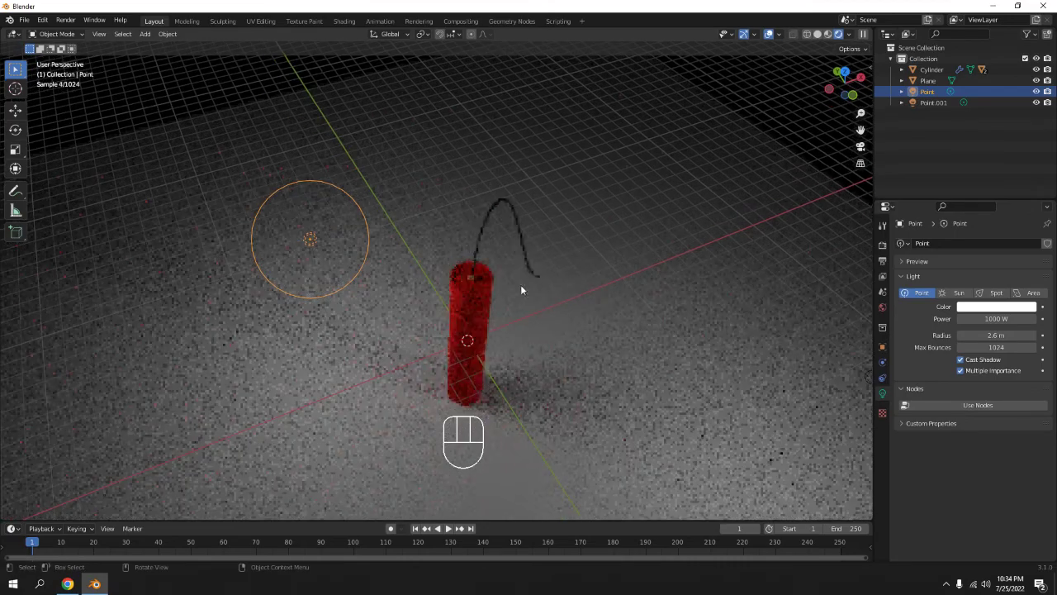
pyautogui.scroll(5, 522, 286)
pyautogui.scroll(3, 689, 286)
pyautogui.scroll(2, 688, 286)
pyautogui.keyDown('shift'); pyautogui.moveTo(689, 286); pyautogui.dragTo(607, 268, button='middle'); pyautogui.keyUp('shift')
pyautogui.scroll(4, 482, 281)
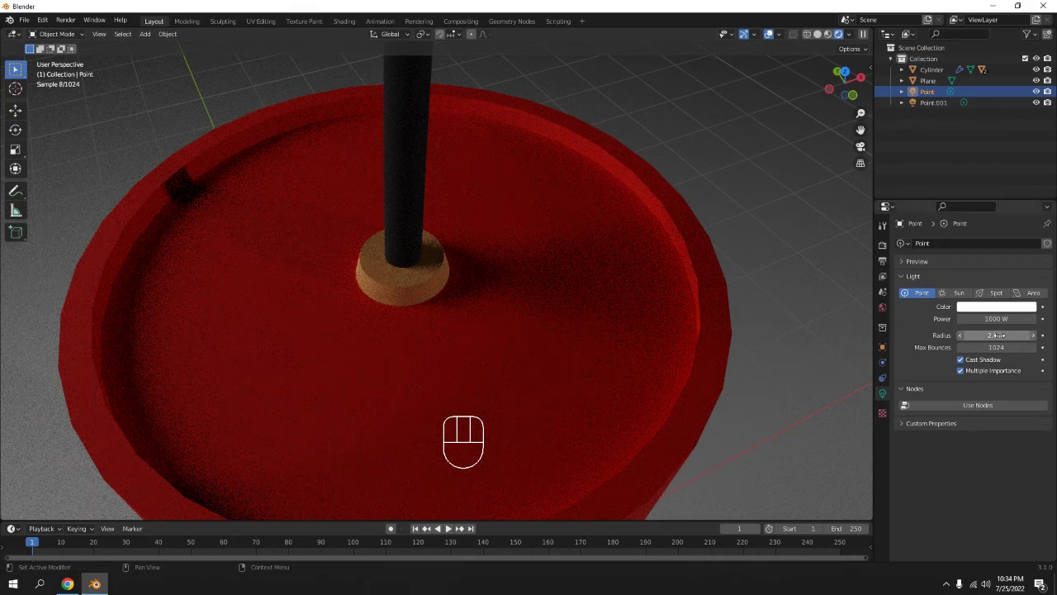
pyautogui.moveTo(1001, 334); pyautogui.dragTo(299, 319)
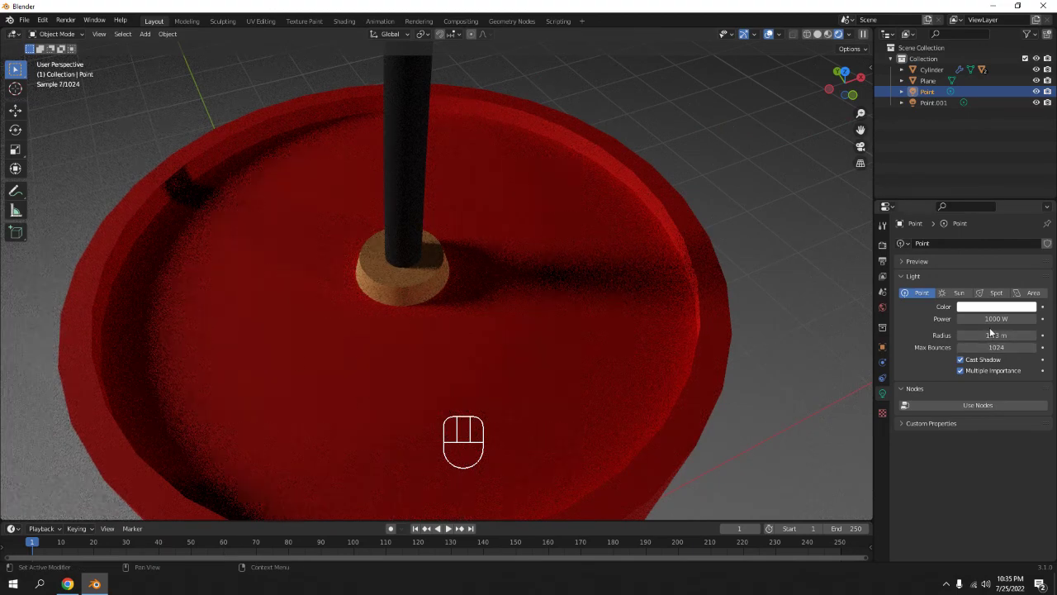
pyautogui.moveTo(990, 331); pyautogui.dragTo(1025, 335)
pyautogui.scroll(-9, 531, 354)
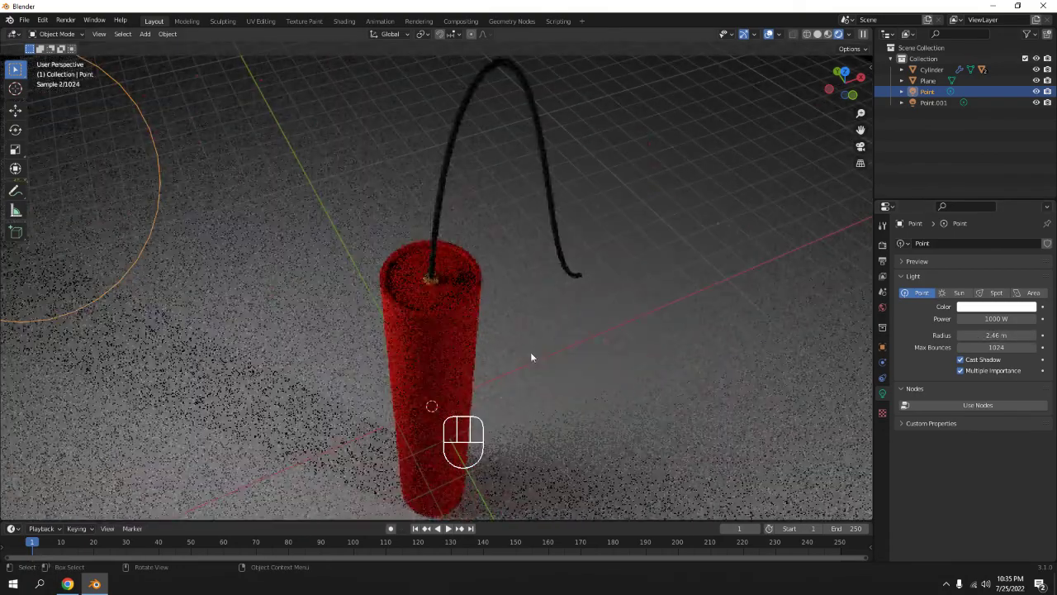
pyautogui.scroll(-5, 529, 338)
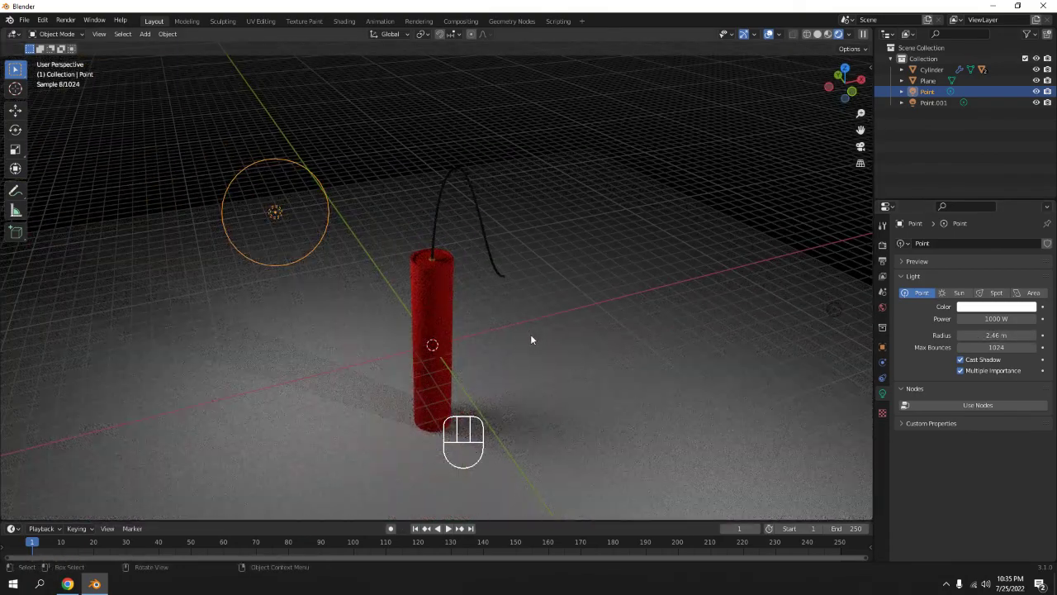